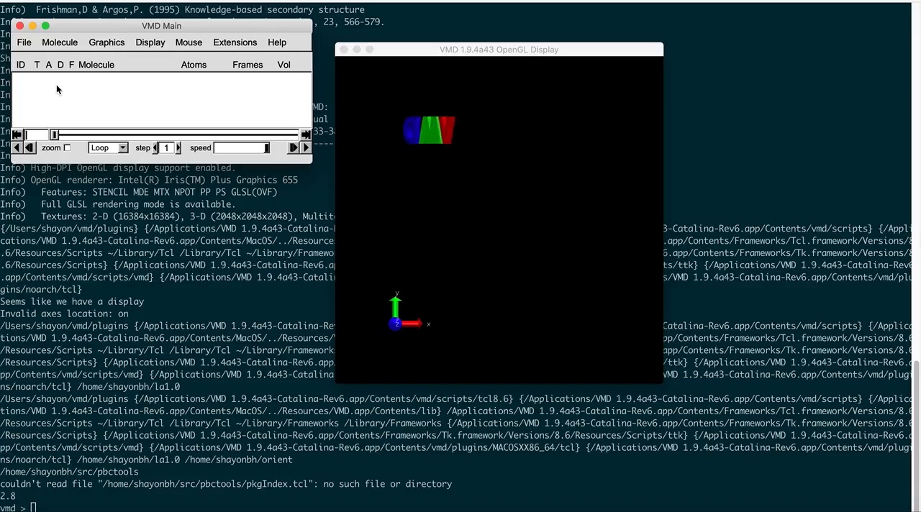
Step: Load the file 1il2.pdb from the Workspace_1 folder as a new molecule
{"action": "left_click", "coordinate": [27, 43]}
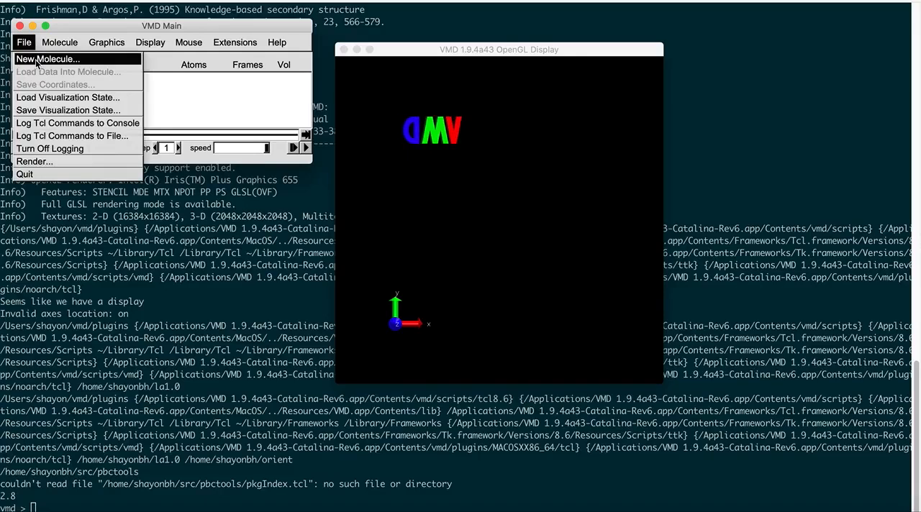
{"action": "left_click", "coordinate": [36, 60]}
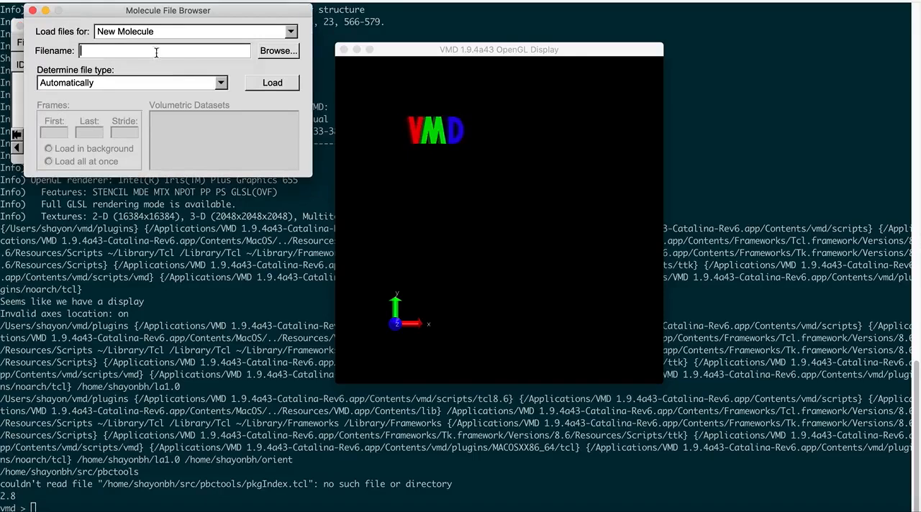
{"action": "left_click", "coordinate": [274, 52]}
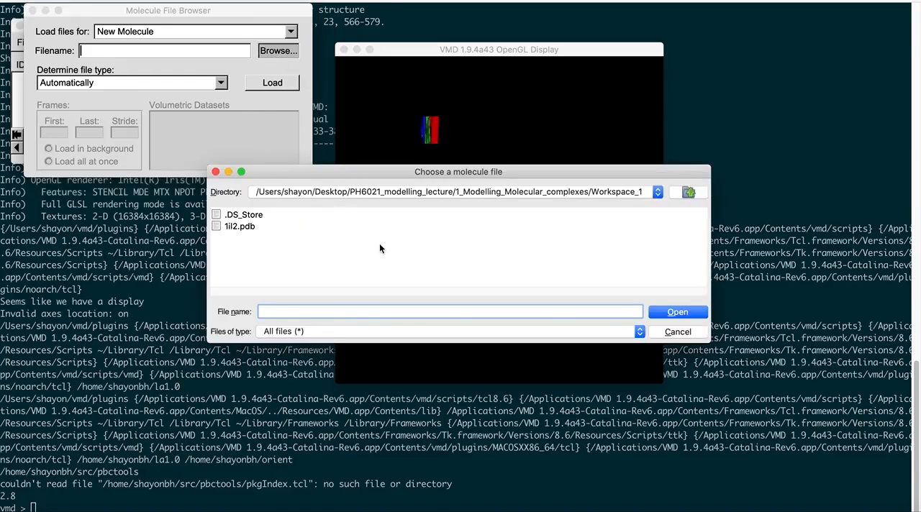
{"action": "left_click_drag", "start_coordinate": [399, 174], "coordinate": [397, 210]}
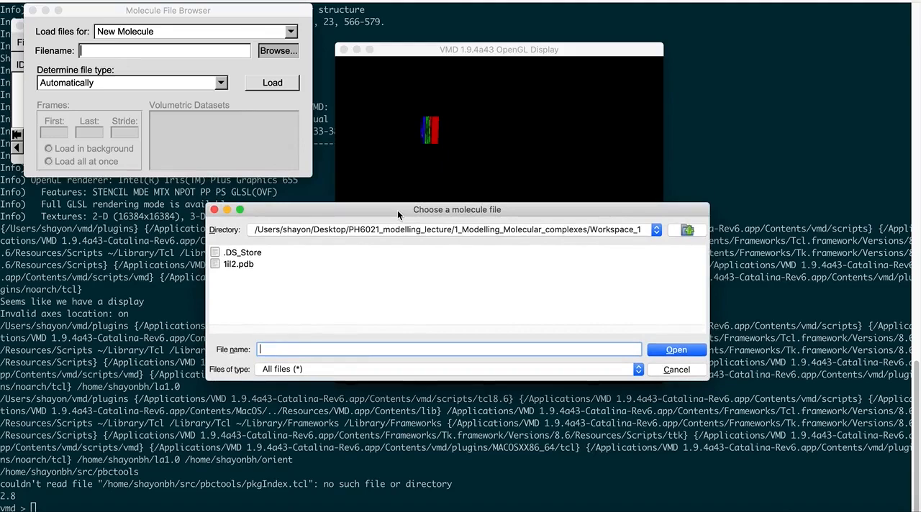
{"action": "left_click", "coordinate": [246, 265]}
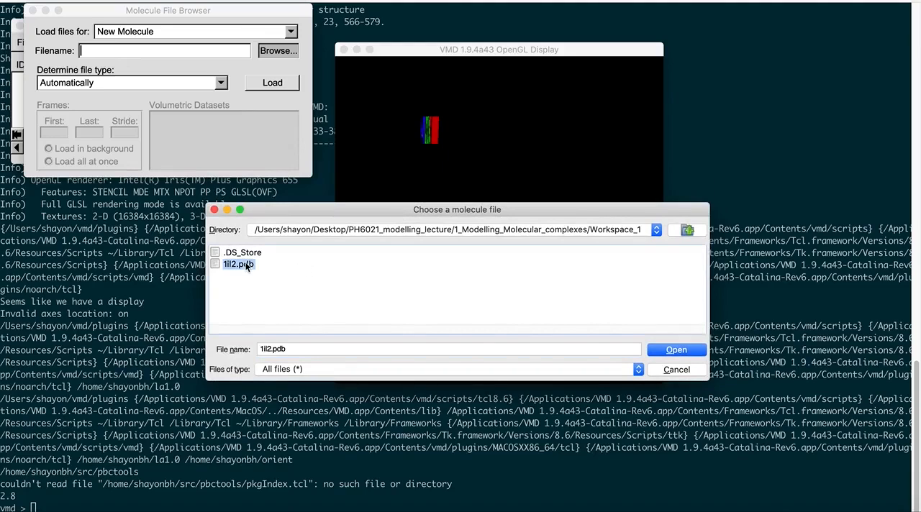
{"action": "left_click", "coordinate": [665, 351]}
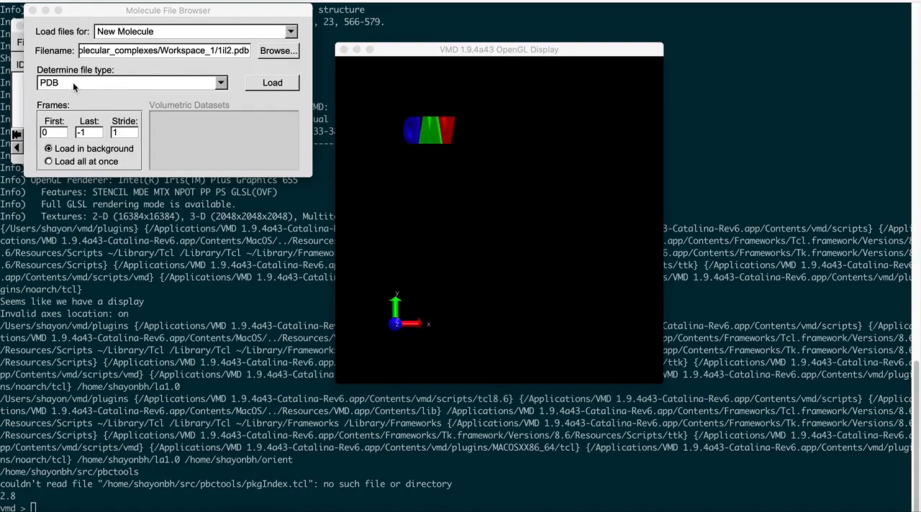
{"action": "left_click", "coordinate": [280, 84]}
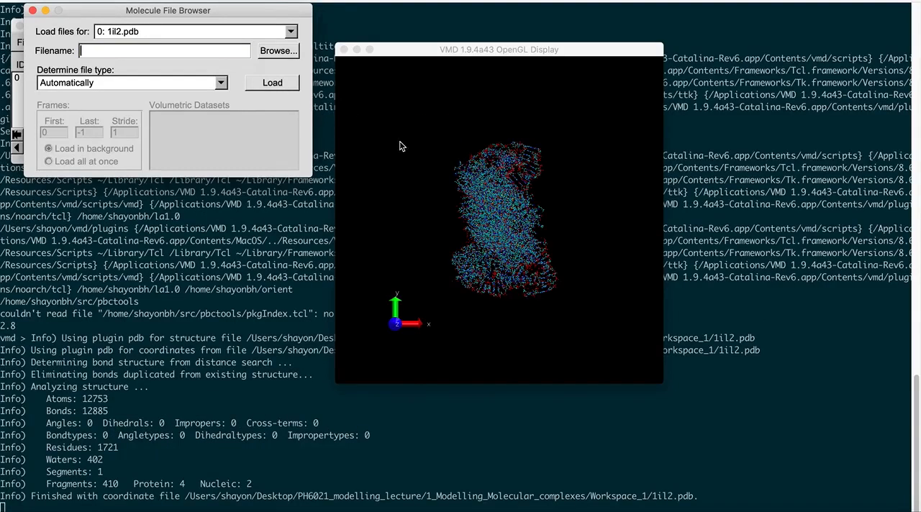
Step: Clear the file browser away from the main window and reposition the display window beside it
{"action": "left_click", "coordinate": [503, 239]}
{"action": "left_click_drag", "start_coordinate": [504, 240], "coordinate": [435, 267]}
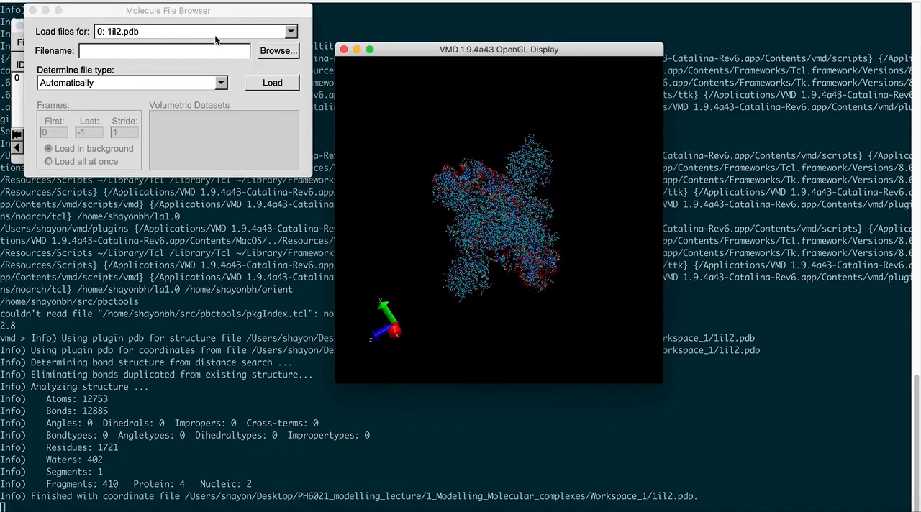
{"action": "left_click_drag", "start_coordinate": [207, 14], "coordinate": [244, 196]}
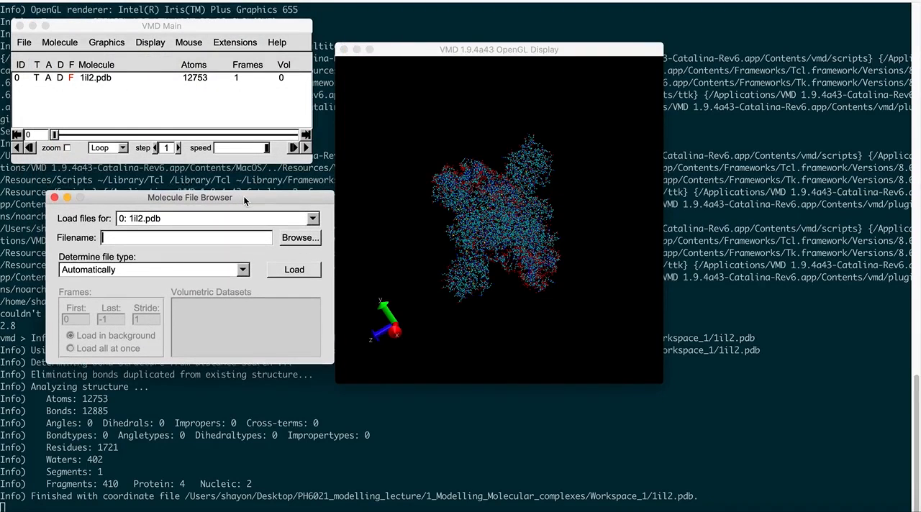
{"action": "left_click_drag", "start_coordinate": [472, 45], "coordinate": [499, 72]}
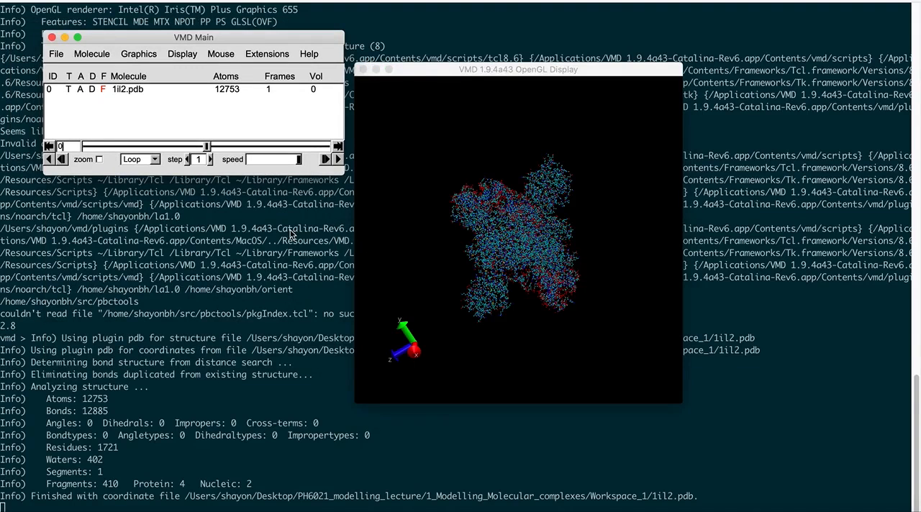
Step: Set the display background color to 8 white and close the color controls
{"action": "left_click", "coordinate": [145, 87]}
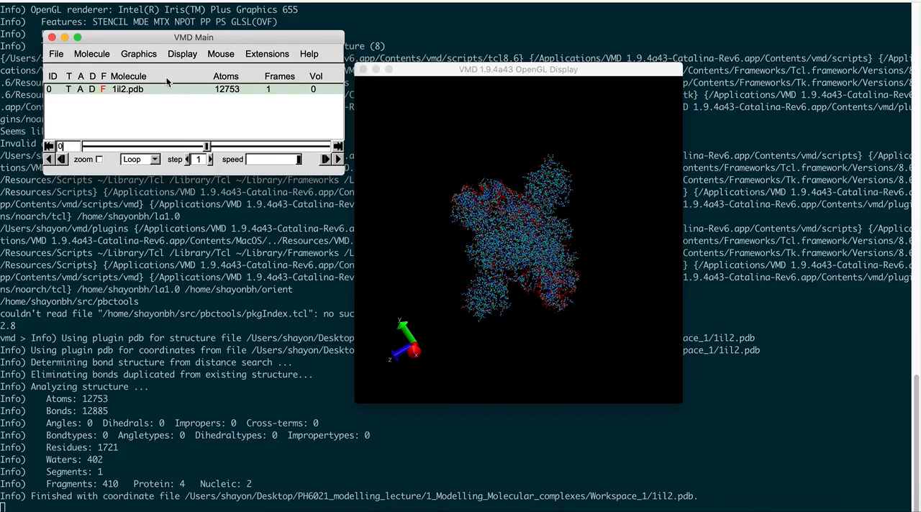
{"action": "left_click", "coordinate": [150, 56]}
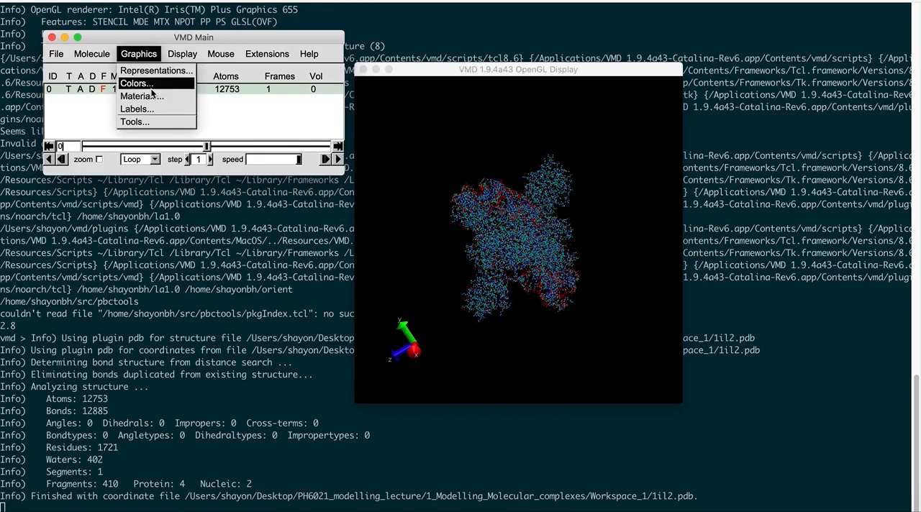
{"action": "left_click", "coordinate": [151, 90]}
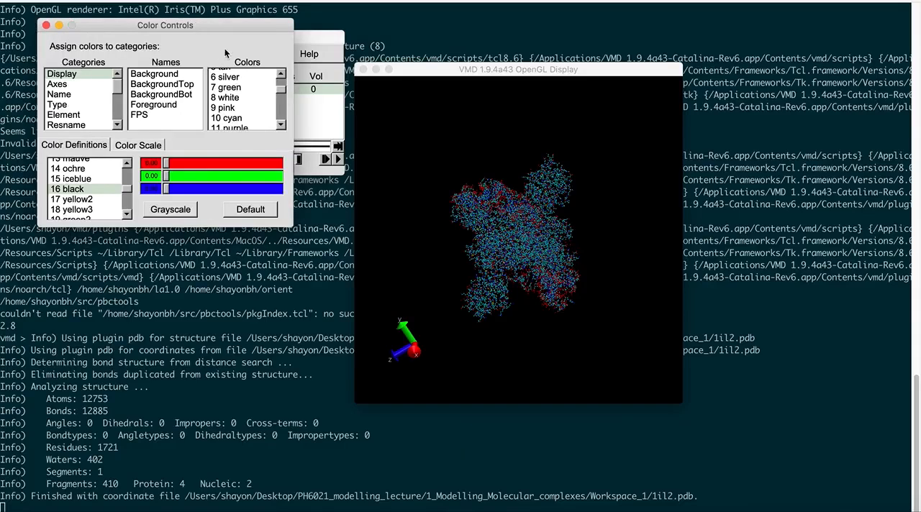
{"action": "left_click_drag", "start_coordinate": [221, 26], "coordinate": [219, 159]}
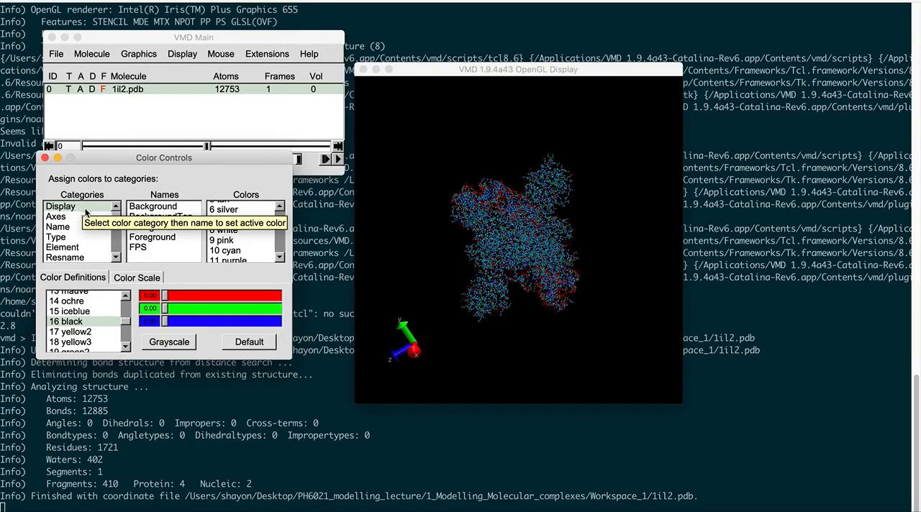
{"action": "left_click", "coordinate": [155, 207]}
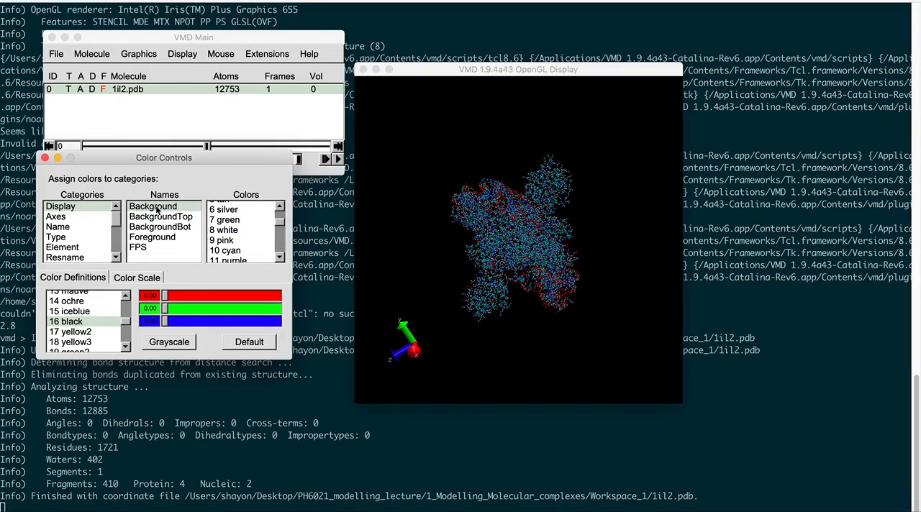
{"action": "left_click", "coordinate": [225, 230]}
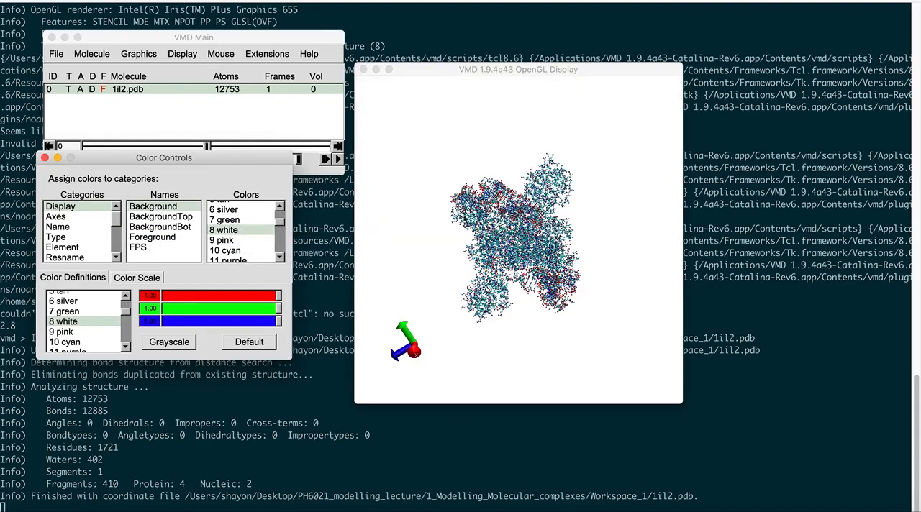
{"action": "left_click", "coordinate": [44, 157]}
Step: Change the drawing method of the all-atom representation of 1il2.pdb to NewCartoon
{"action": "left_click", "coordinate": [171, 41]}
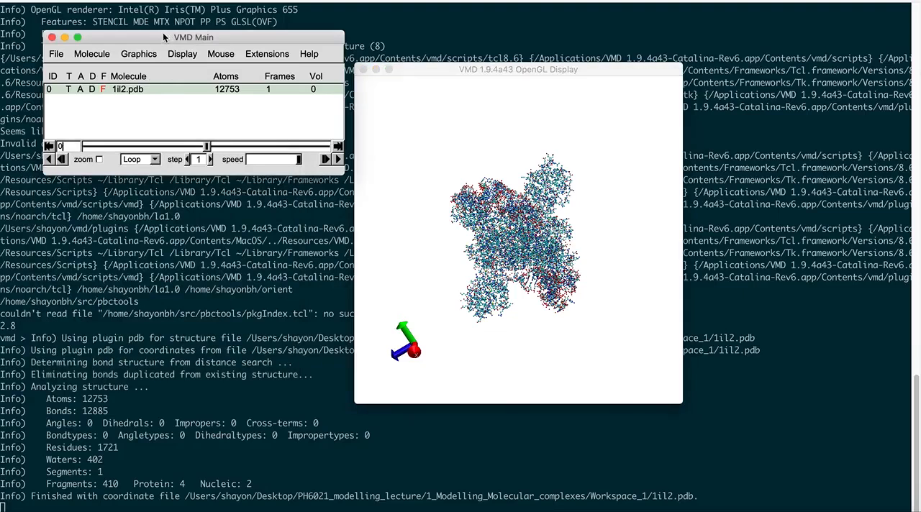
{"action": "left_click", "coordinate": [146, 53]}
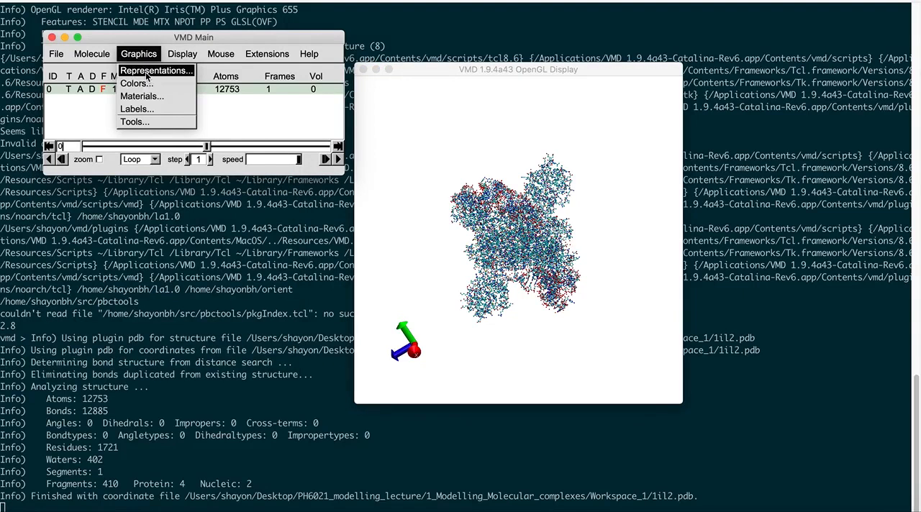
{"action": "left_click", "coordinate": [147, 72]}
{"action": "left_click_drag", "start_coordinate": [191, 41], "coordinate": [281, 76]}
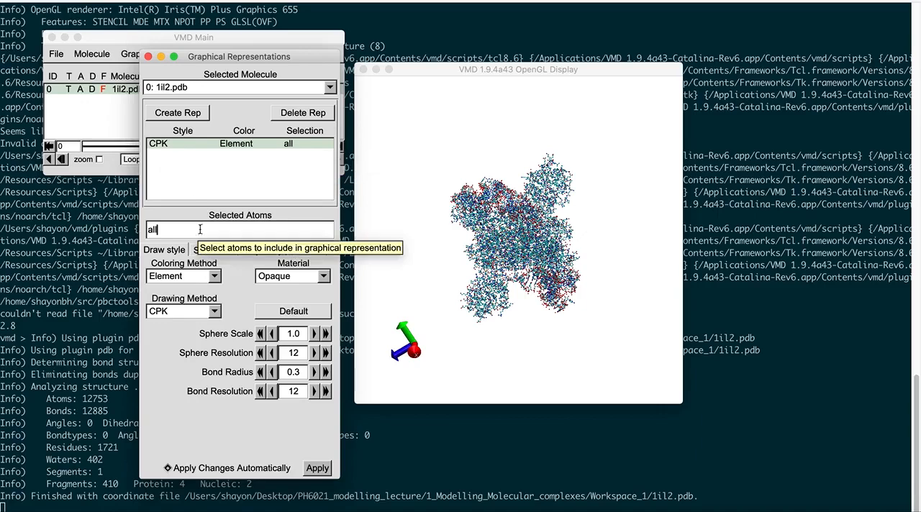
{"action": "left_click", "coordinate": [214, 311]}
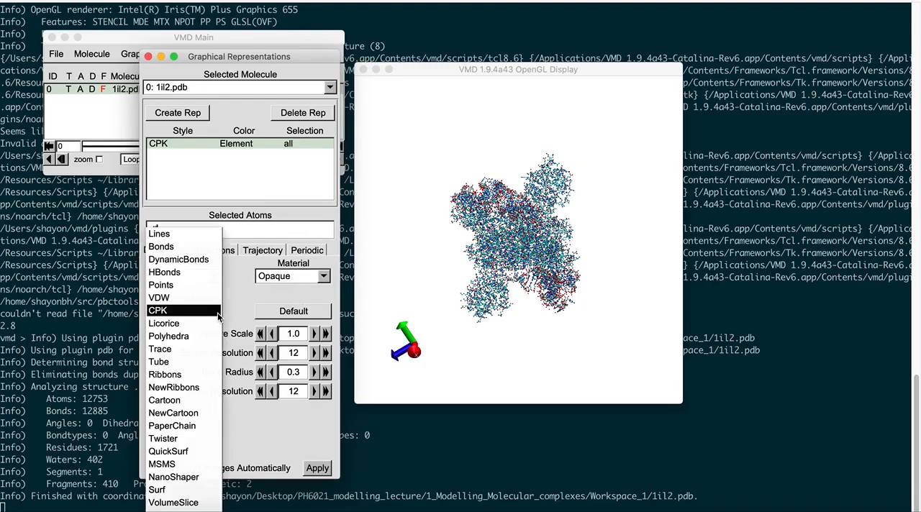
{"action": "left_click", "coordinate": [193, 414]}
{"action": "mouse_move", "coordinate": [532, 312]}
{"action": "left_mouse_down"}
{"action": "mouse_move", "coordinate": [545, 314]}
{"action": "mouse_move", "coordinate": [523, 322]}
{"action": "mouse_move", "coordinate": [500, 307]}
{"action": "mouse_move", "coordinate": [519, 316]}
{"action": "left_mouse_up"}
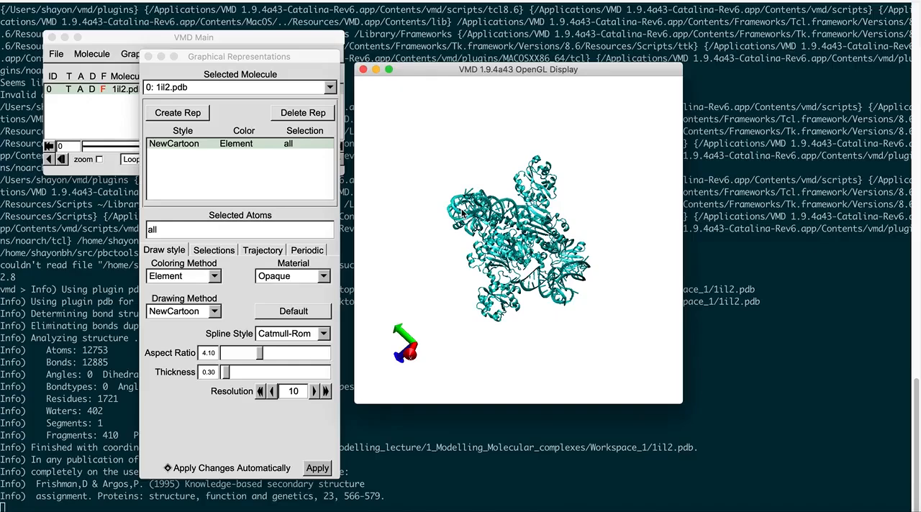
Step: Color the NewCartoon representation by Chain to tell the protein and nucleic acid chains apart
{"action": "left_click", "coordinate": [217, 277]}
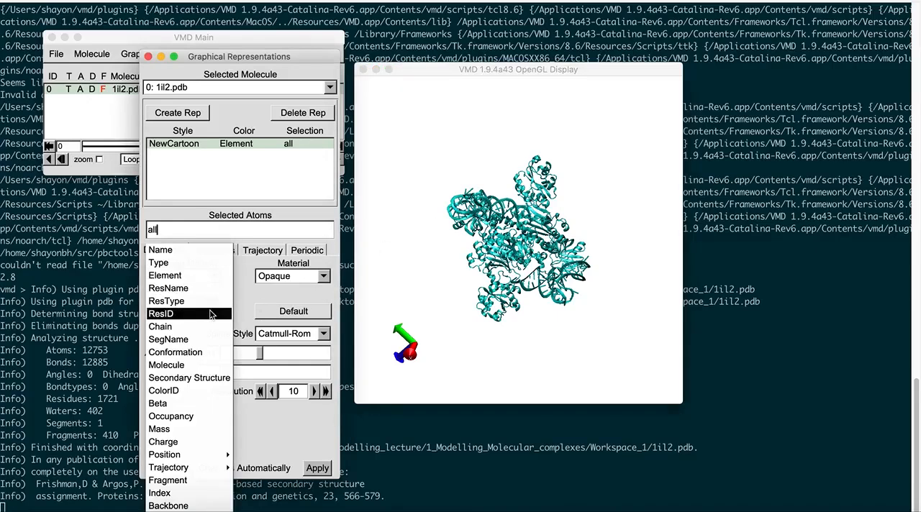
{"action": "left_click", "coordinate": [204, 330]}
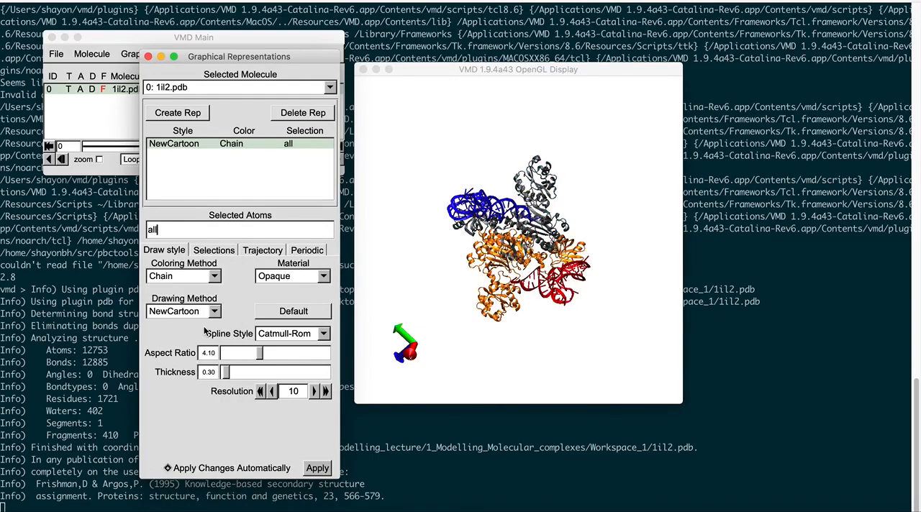
{"action": "left_click", "coordinate": [550, 318]}
{"action": "mouse_move", "coordinate": [550, 318]}
{"action": "left_mouse_down"}
{"action": "mouse_move", "coordinate": [522, 297]}
{"action": "mouse_move", "coordinate": [543, 323]}
{"action": "mouse_move", "coordinate": [558, 320]}
{"action": "mouse_move", "coordinate": [523, 317]}
{"action": "mouse_move", "coordinate": [546, 314]}
{"action": "mouse_move", "coordinate": [549, 336]}
{"action": "mouse_move", "coordinate": [539, 335]}
{"action": "mouse_move", "coordinate": [559, 325]}
{"action": "mouse_move", "coordinate": [531, 321]}
{"action": "mouse_move", "coordinate": [563, 319]}
{"action": "left_mouse_up"}
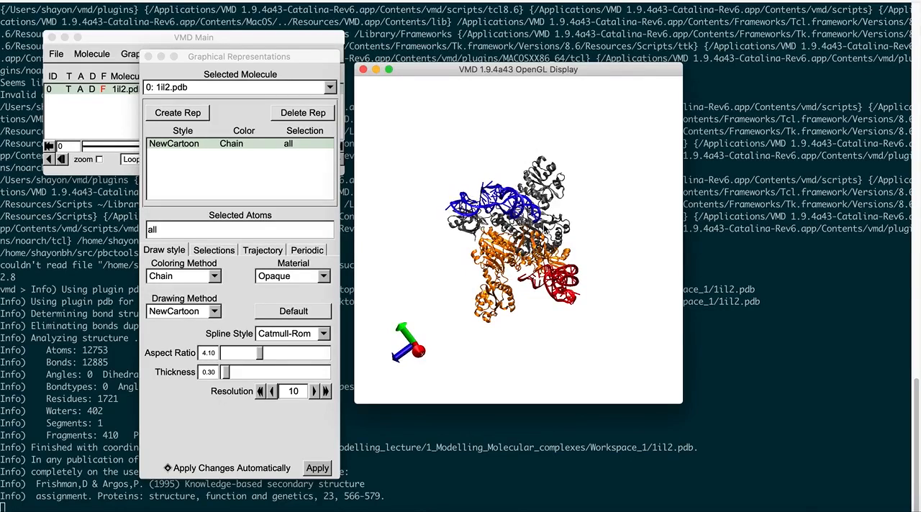
{"action": "left_click_drag", "start_coordinate": [516, 280], "coordinate": [501, 267]}
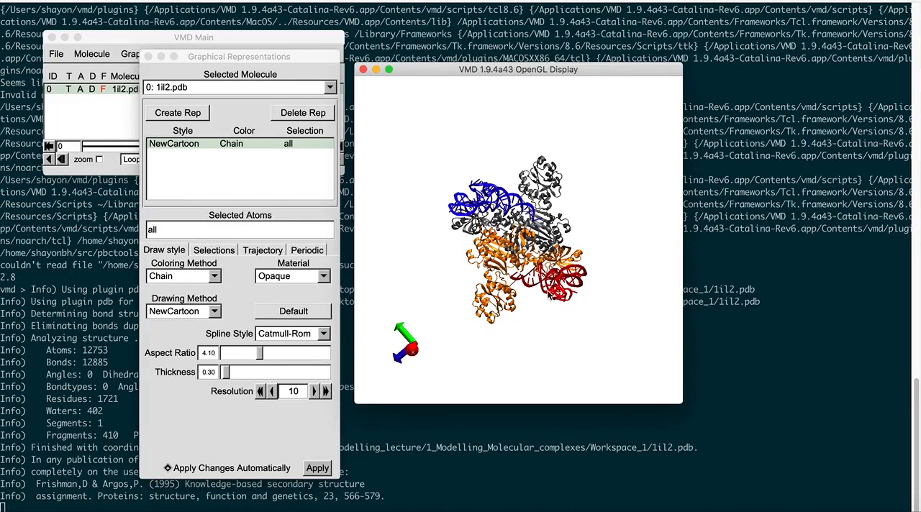
{"action": "left_click_drag", "start_coordinate": [543, 292], "coordinate": [547, 300]}
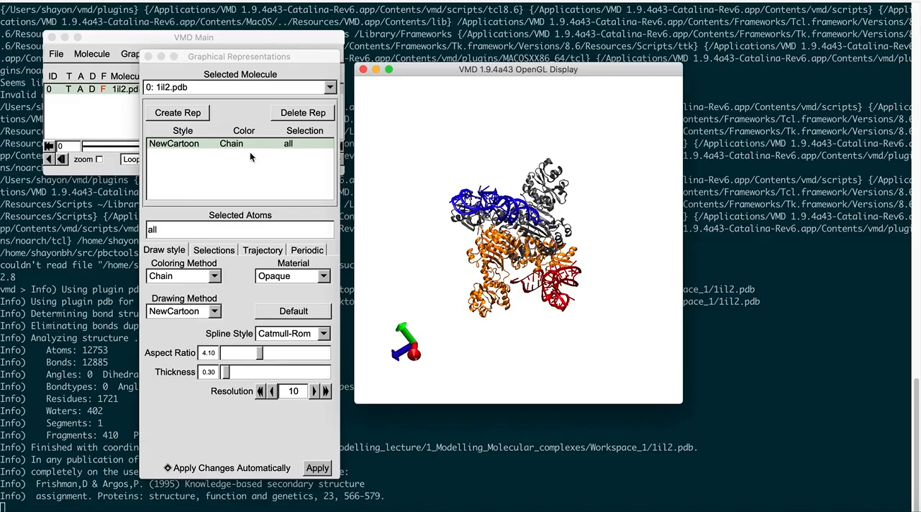
Step: Create a second representation for the atom selection "resname HOH" and draw it as VDW spheres
{"action": "left_click", "coordinate": [178, 113]}
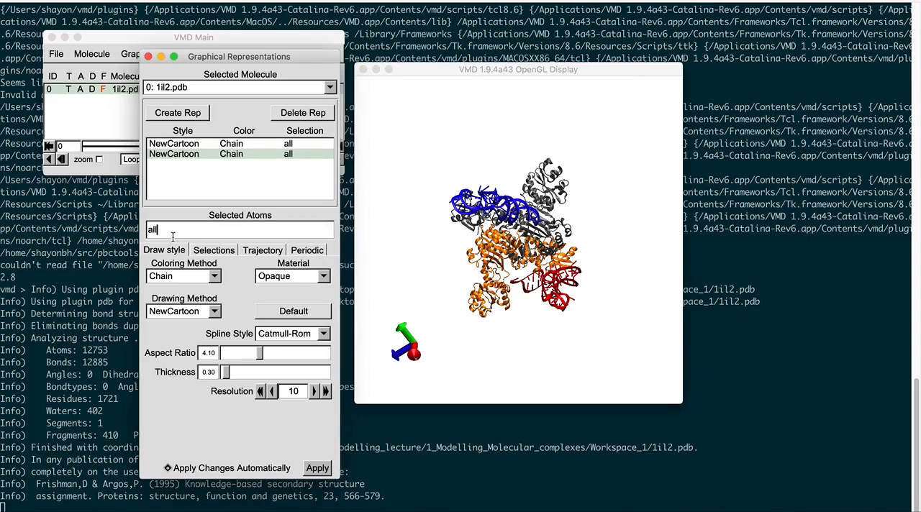
{"action": "left_click_drag", "start_coordinate": [171, 230], "coordinate": [145, 230]}
{"action": "type", "text": "resname HOH"}
{"action": "key", "text": "Return"}
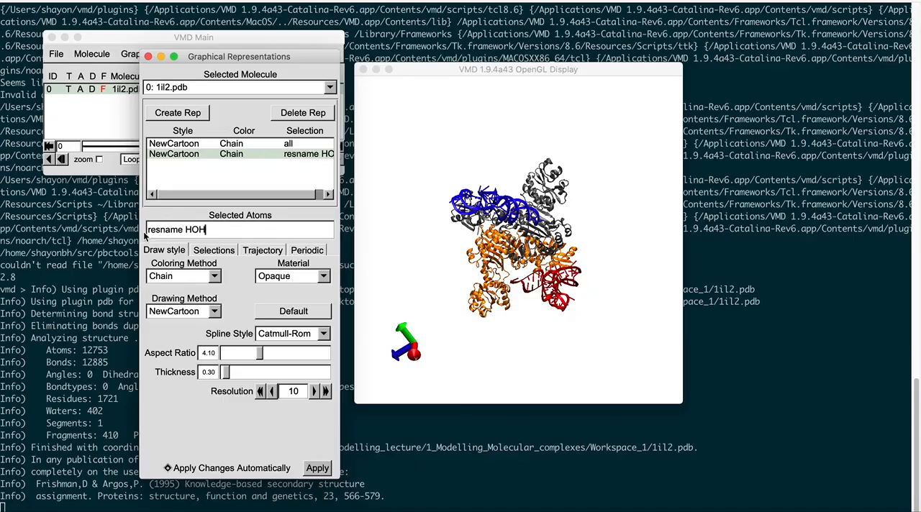
{"action": "left_click", "coordinate": [187, 313]}
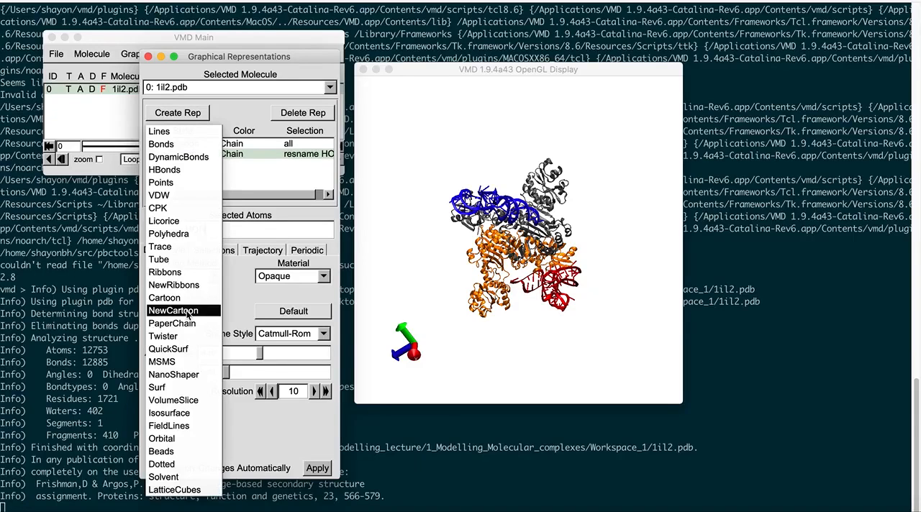
{"action": "left_click", "coordinate": [180, 196]}
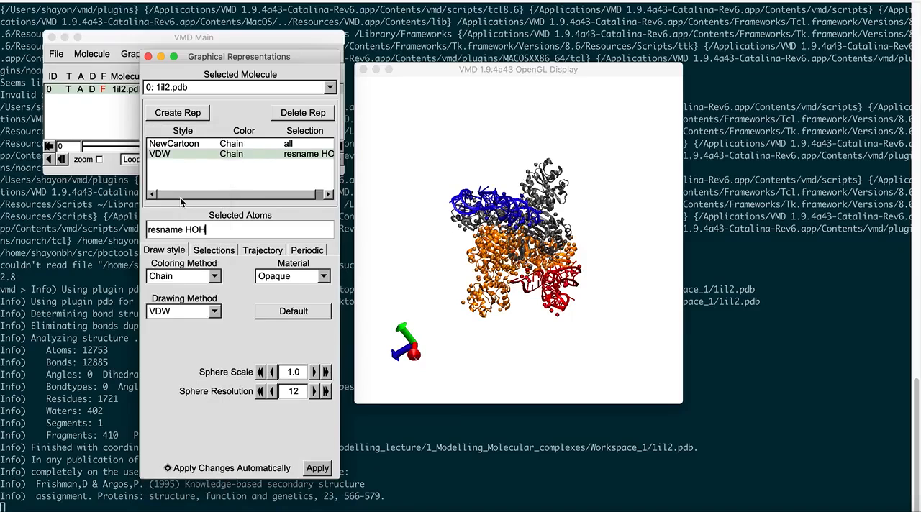
{"action": "mouse_move", "coordinate": [493, 323]}
{"action": "left_mouse_down"}
{"action": "mouse_move", "coordinate": [471, 322]}
{"action": "mouse_move", "coordinate": [509, 319]}
{"action": "left_mouse_up"}
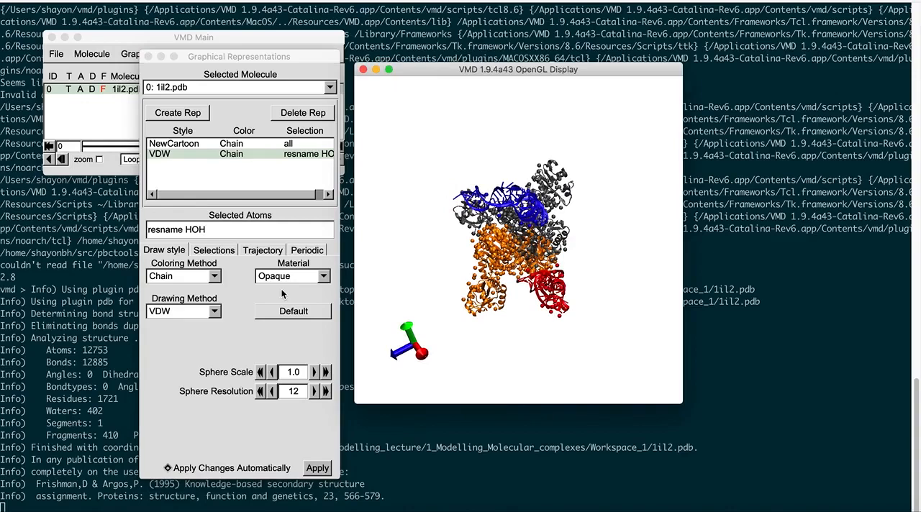
Step: Color the water representation by Name and toggle its visibility off
{"action": "left_click", "coordinate": [211, 276]}
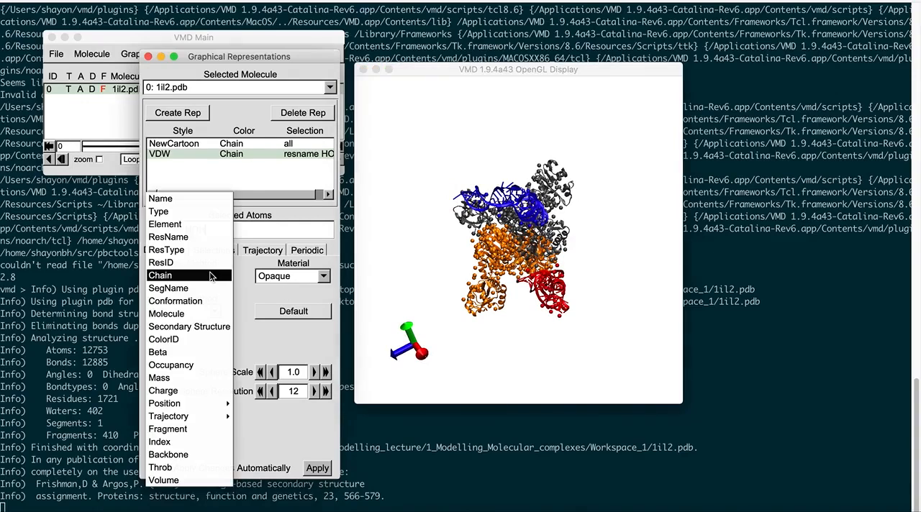
{"action": "left_click", "coordinate": [195, 201]}
{"action": "left_click_drag", "start_coordinate": [541, 316], "coordinate": [514, 309]}
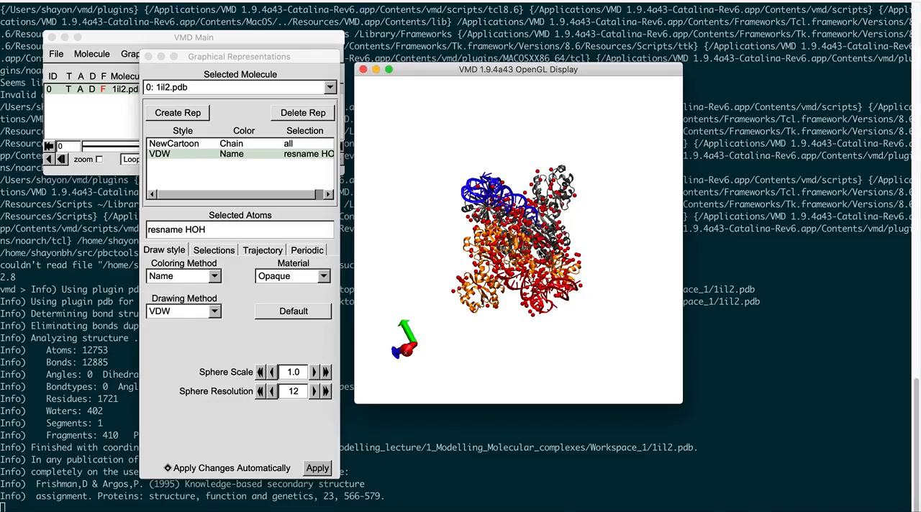
{"action": "left_click_drag", "start_coordinate": [516, 310], "coordinate": [525, 311]}
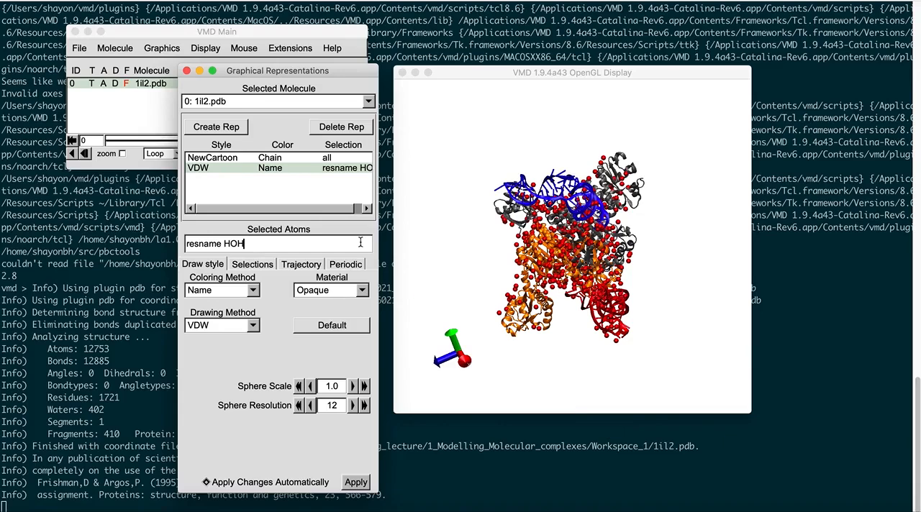
{"action": "double_click", "coordinate": [270, 168]}
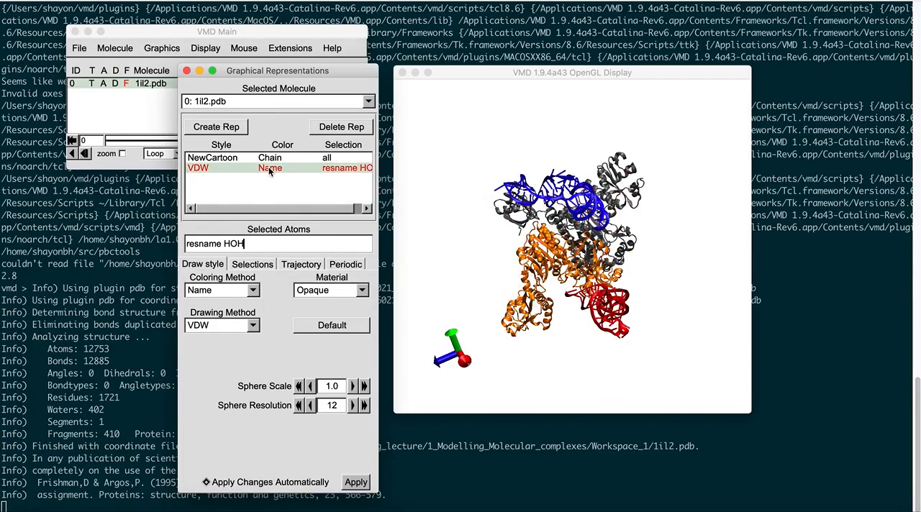
Step: Show the water representation again and inspect the water molecules around the complex
{"action": "mouse_move", "coordinate": [592, 311]}
{"action": "left_mouse_down"}
{"action": "mouse_move", "coordinate": [512, 306]}
{"action": "mouse_move", "coordinate": [514, 323]}
{"action": "mouse_move", "coordinate": [609, 301]}
{"action": "mouse_move", "coordinate": [517, 309]}
{"action": "mouse_move", "coordinate": [592, 311]}
{"action": "left_mouse_up"}
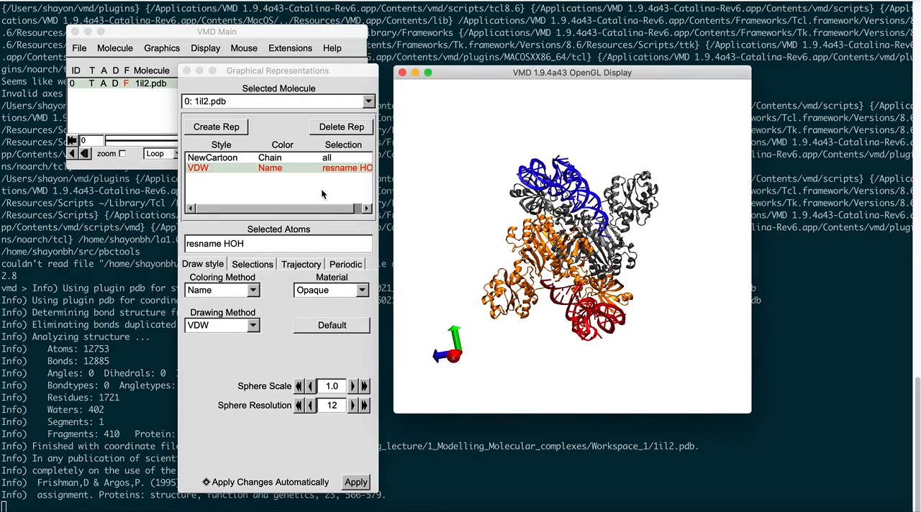
{"action": "left_click", "coordinate": [267, 169]}
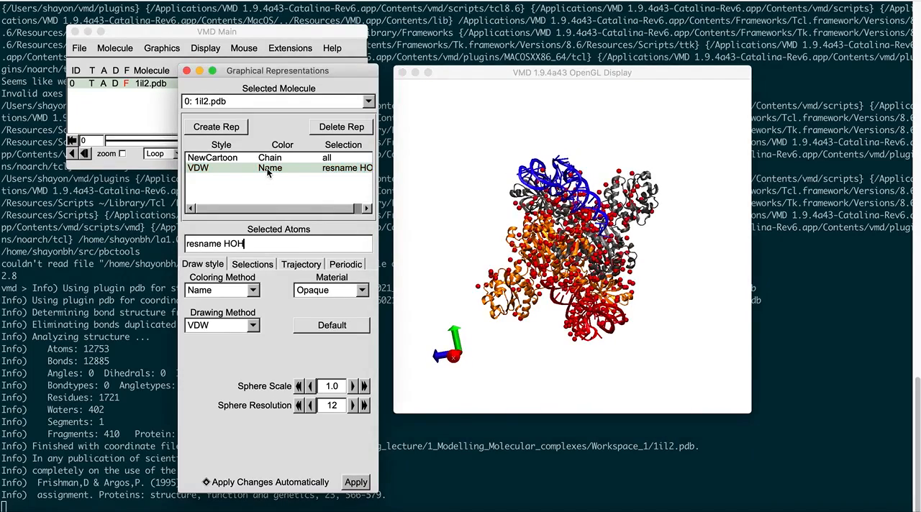
{"action": "left_click_drag", "start_coordinate": [600, 313], "coordinate": [621, 319]}
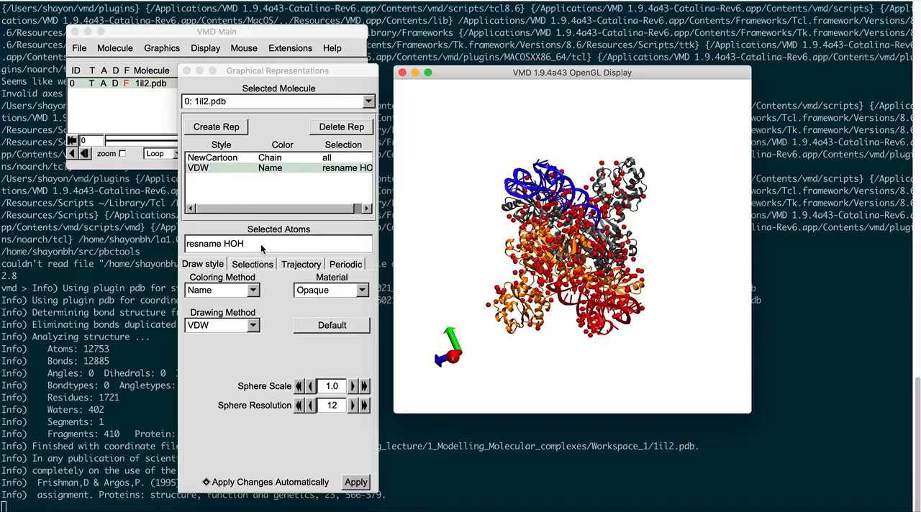
Step: Hide the water and all-atom representations, and create a third representation for the atom selection "chain A"
{"action": "double_click", "coordinate": [266, 169]}
{"action": "double_click", "coordinate": [274, 161]}
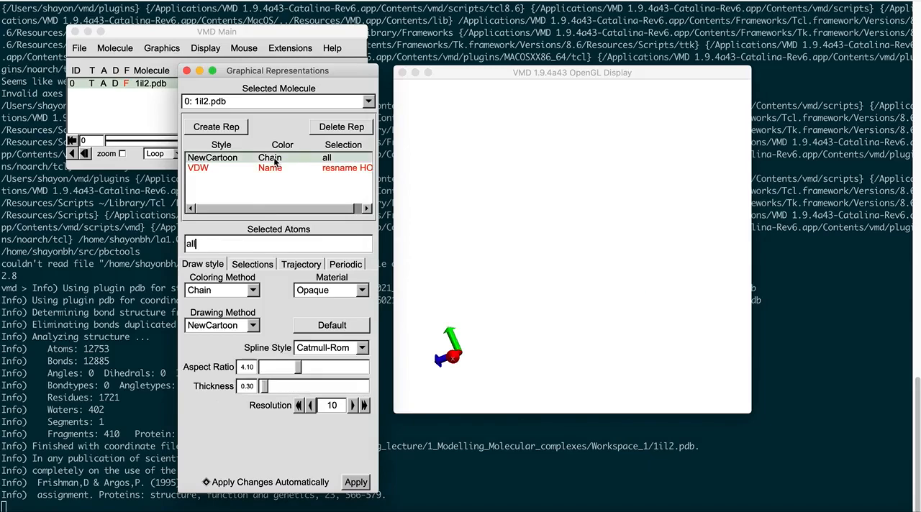
{"action": "left_click", "coordinate": [216, 127]}
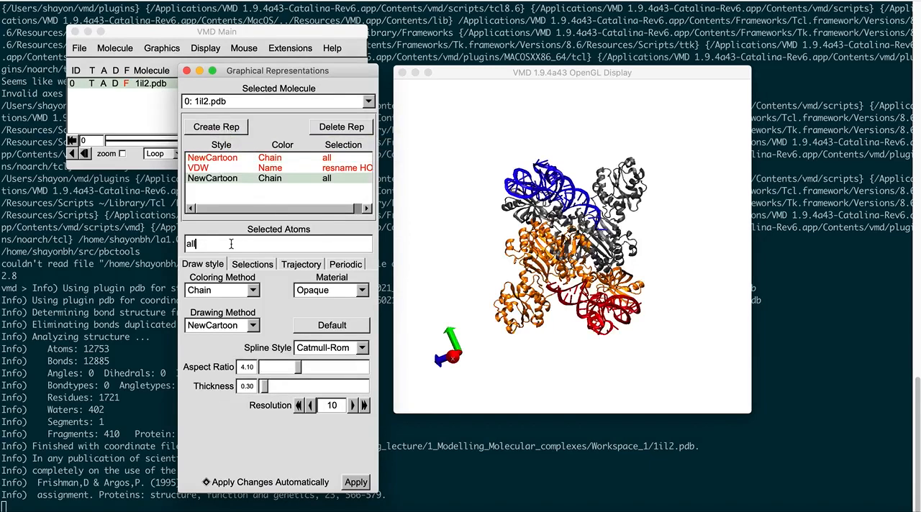
{"action": "double_click", "coordinate": [206, 243]}
{"action": "type", "text": "chain AS"}
{"action": "key", "text": "Return"}
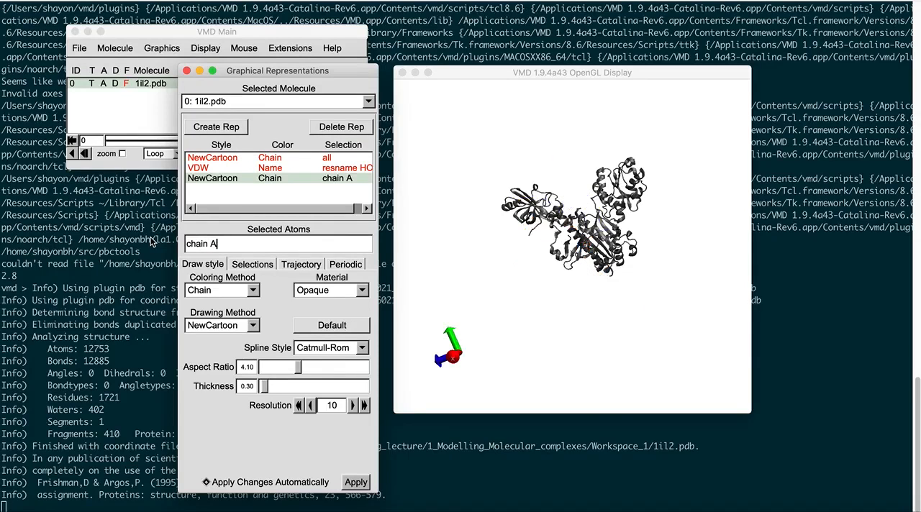
Step: Change the drawing method of the chain A representation to Licorice
{"action": "mouse_move", "coordinate": [563, 285]}
{"action": "left_mouse_down"}
{"action": "mouse_move", "coordinate": [570, 278]}
{"action": "mouse_move", "coordinate": [571, 285]}
{"action": "left_mouse_up"}
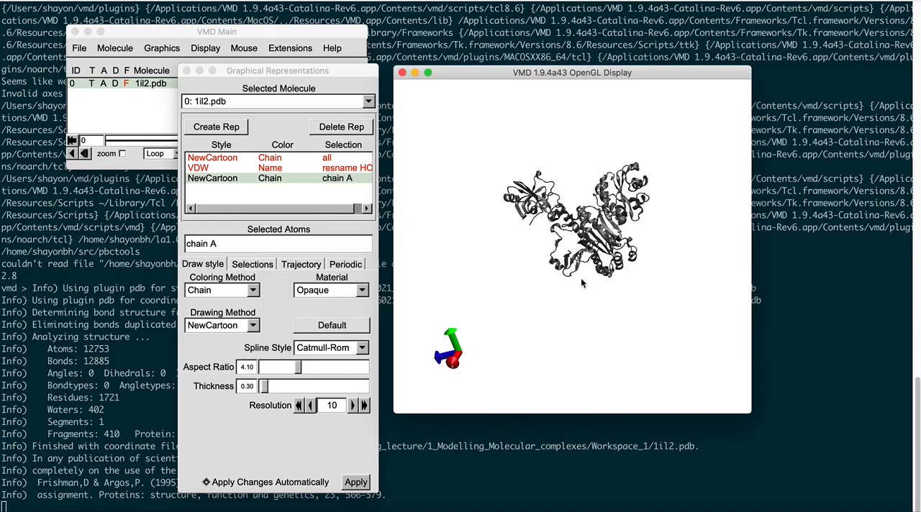
{"action": "left_click_drag", "start_coordinate": [581, 283], "coordinate": [702, 394]}
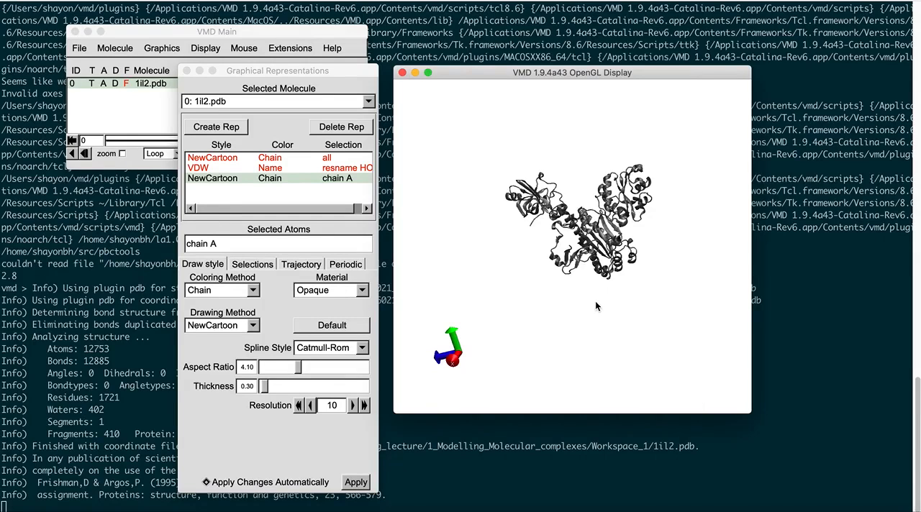
{"action": "left_click", "coordinate": [274, 326]}
{"action": "left_click", "coordinate": [253, 326]}
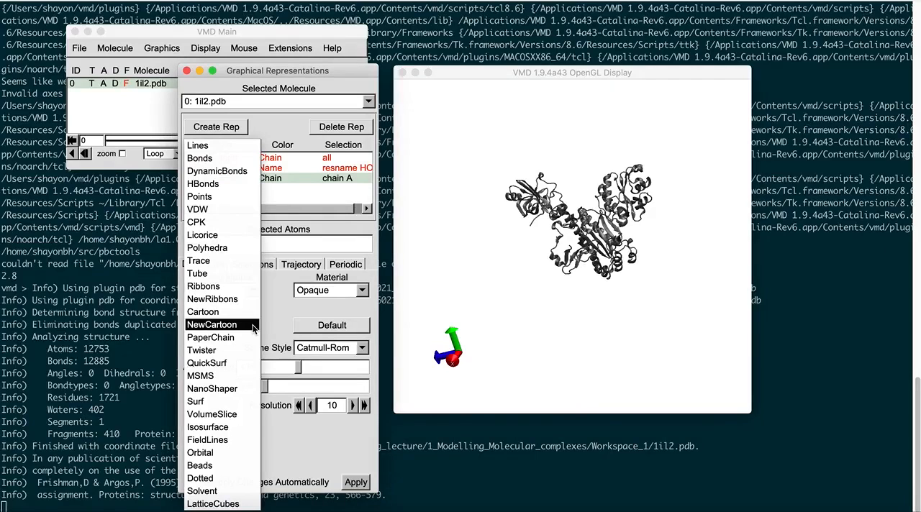
{"action": "left_click", "coordinate": [225, 240]}
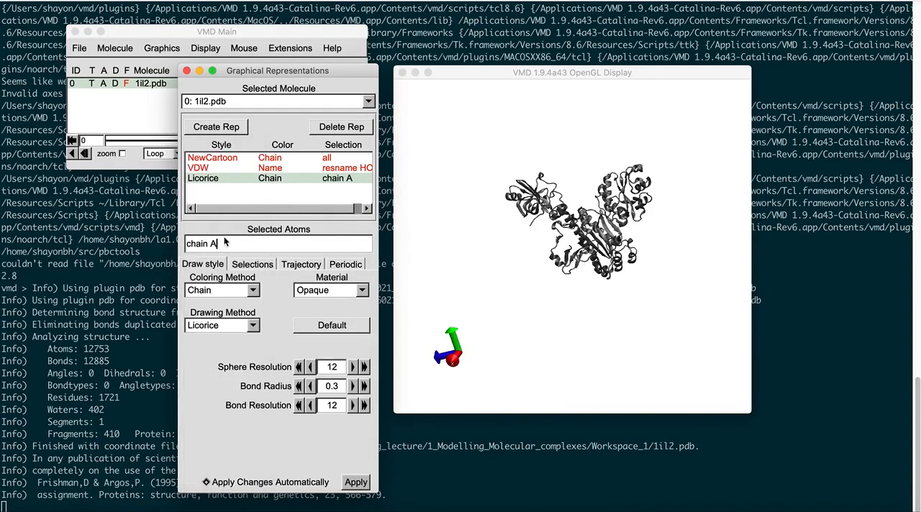
Step: Examine the licorice structure of chain A from several angles, both close up and as a whole
{"action": "left_click", "coordinate": [599, 268]}
{"action": "left_click_drag", "start_coordinate": [599, 267], "coordinate": [616, 280]}
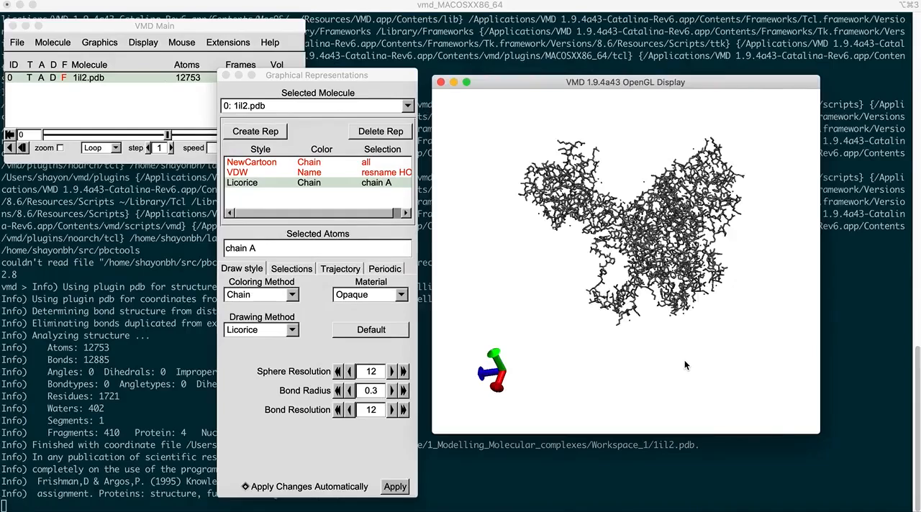
{"action": "mouse_move", "coordinate": [662, 280]}
{"action": "left_mouse_down"}
{"action": "mouse_move", "coordinate": [666, 305]}
{"action": "mouse_move", "coordinate": [660, 285]}
{"action": "left_mouse_up"}
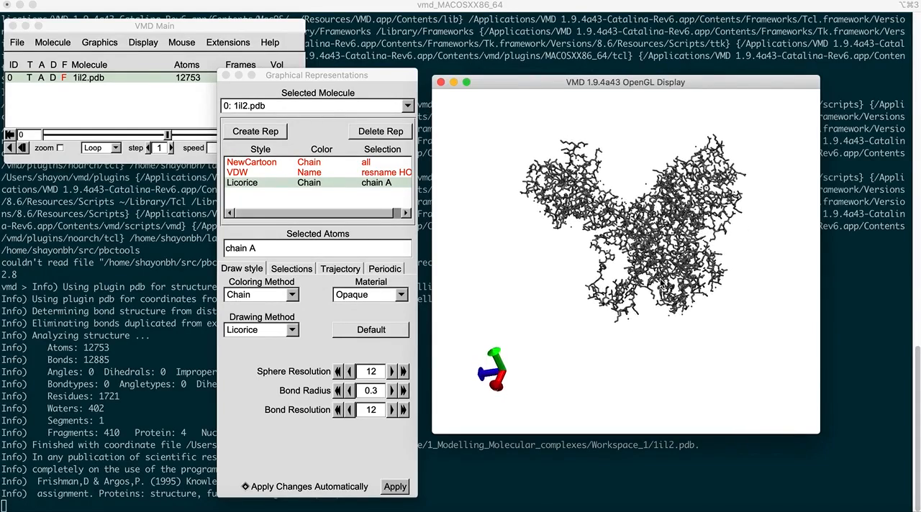
{"action": "scroll", "coordinate": [639, 263], "scroll_direction": "up", "scroll_amount": 5}
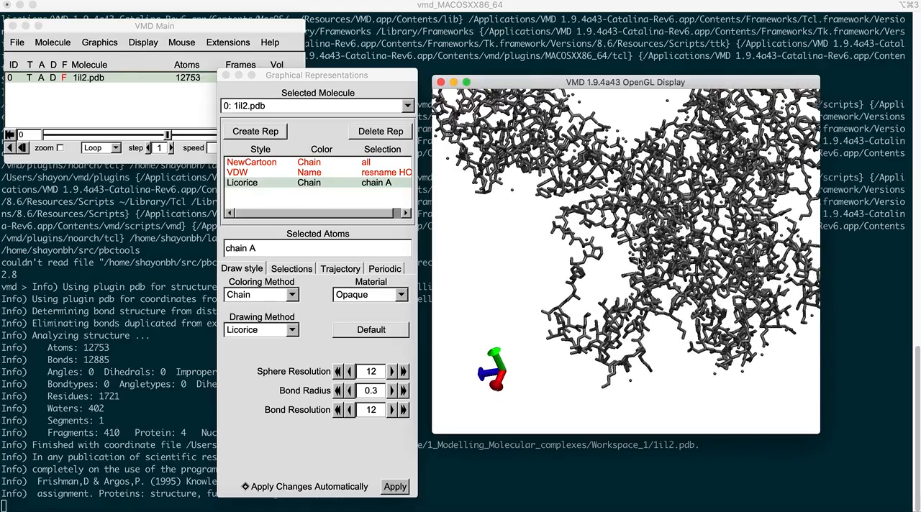
{"action": "mouse_move", "coordinate": [625, 229]}
{"action": "left_mouse_down"}
{"action": "mouse_move", "coordinate": [633, 237]}
{"action": "mouse_move", "coordinate": [622, 236]}
{"action": "left_mouse_up"}
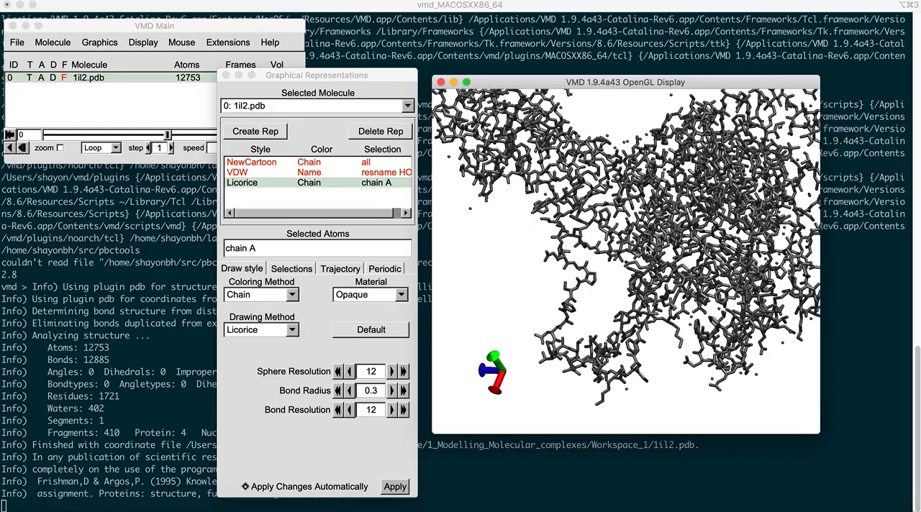
{"action": "scroll", "coordinate": [648, 249], "scroll_direction": "down", "scroll_amount": 5}
{"action": "mouse_move", "coordinate": [656, 248]}
{"action": "left_mouse_down"}
{"action": "mouse_move", "coordinate": [655, 234]}
{"action": "mouse_move", "coordinate": [663, 240]}
{"action": "left_mouse_up"}
{"action": "scroll", "coordinate": [662, 240], "scroll_direction": "up", "scroll_amount": 3}
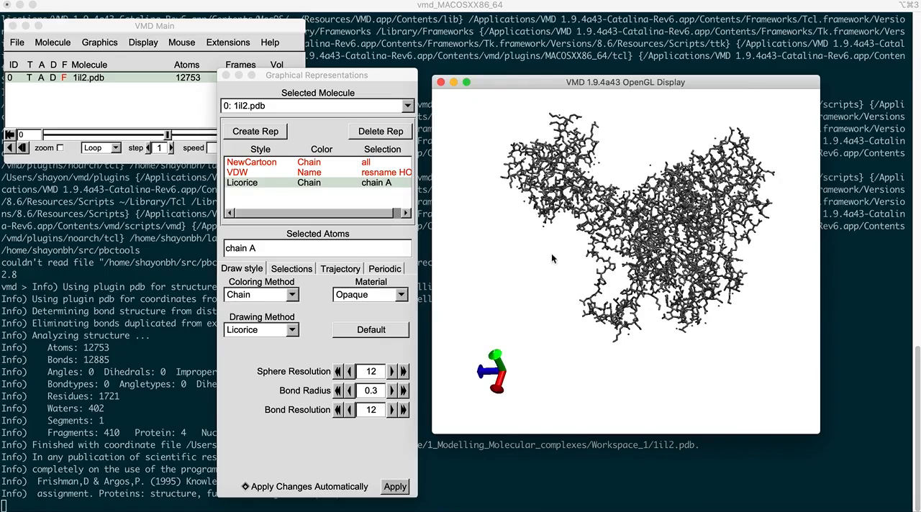
Step: Narrow the third representation's atom selection to "chain A and protein" and draw it as NewCartoon
{"action": "left_click", "coordinate": [269, 248]}
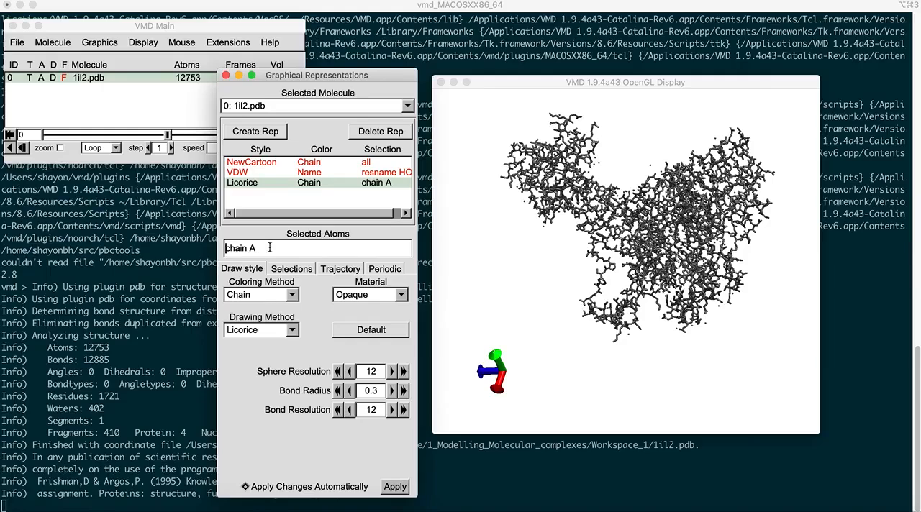
{"action": "type", "text": "and protein"}
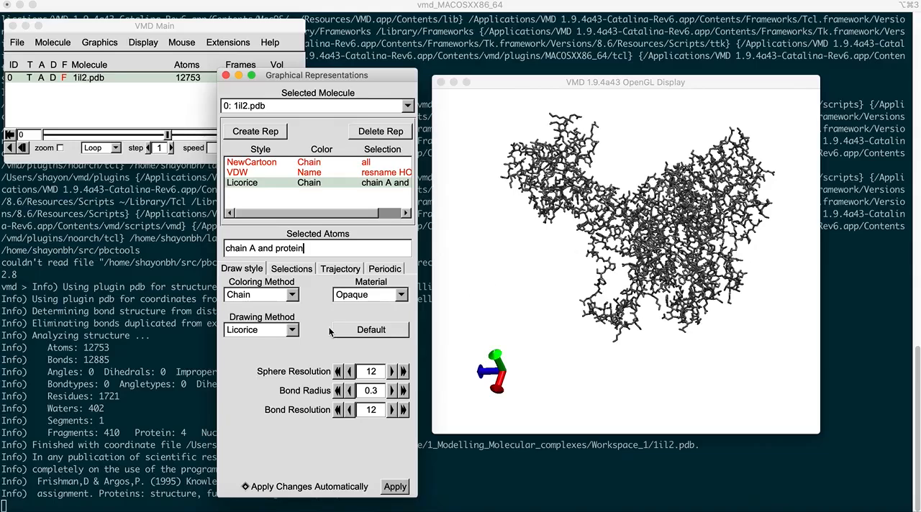
{"action": "left_click", "coordinate": [288, 331]}
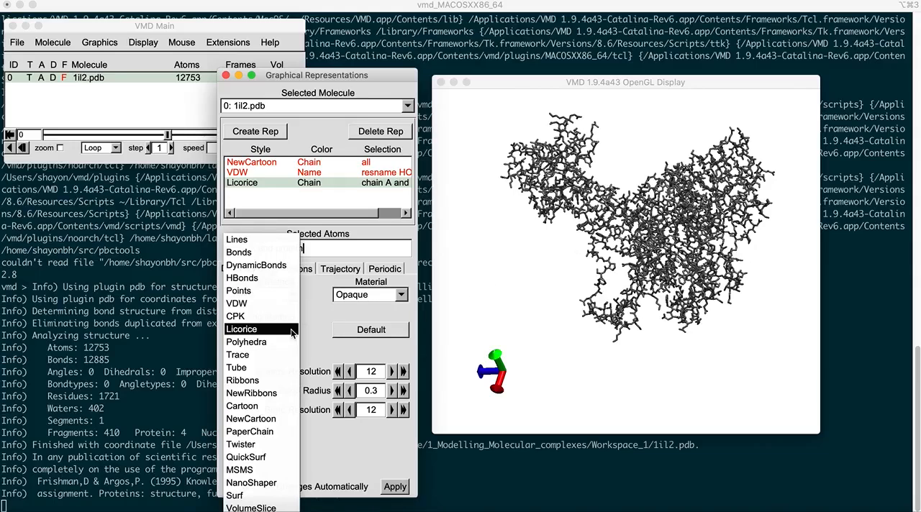
{"action": "left_click", "coordinate": [271, 421]}
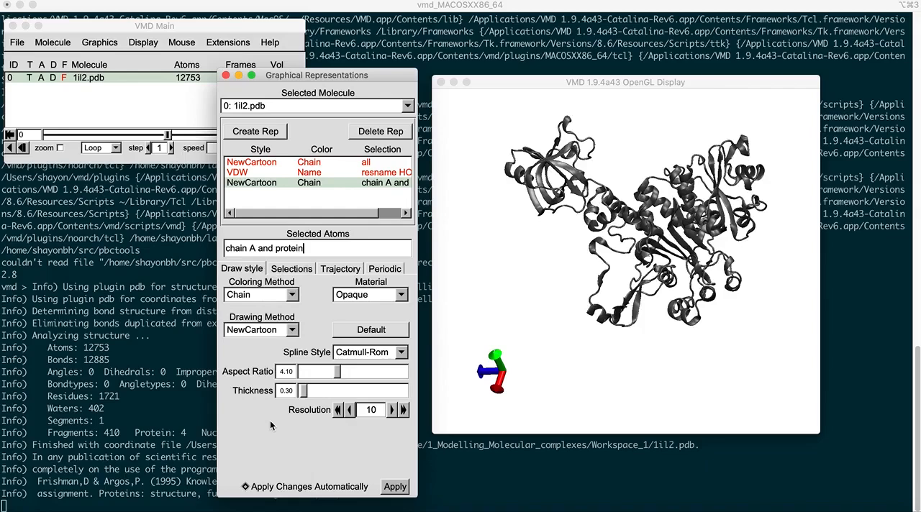
Step: Create a fourth representation for the atom selection "chain A and resname AMO"
{"action": "left_click", "coordinate": [265, 133]}
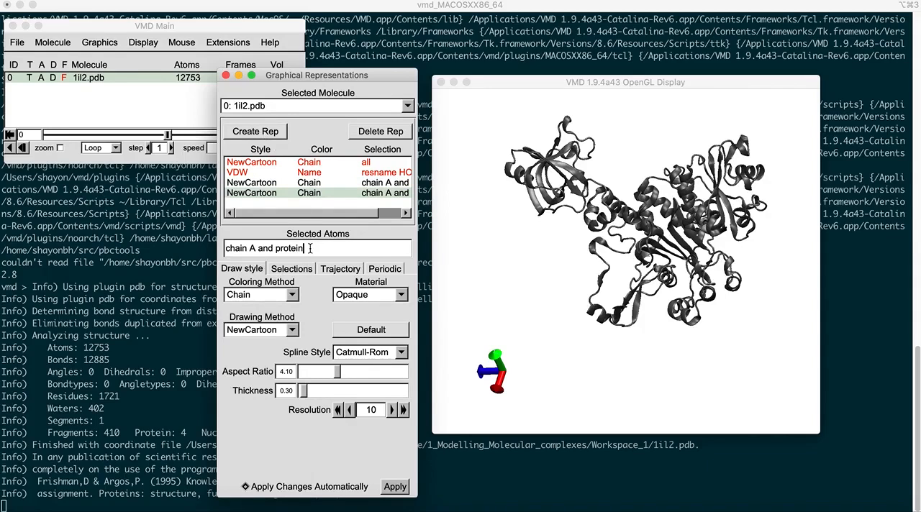
{"action": "left_click_drag", "start_coordinate": [309, 248], "coordinate": [273, 250]}
{"action": "type", "text": "resname AMO"}
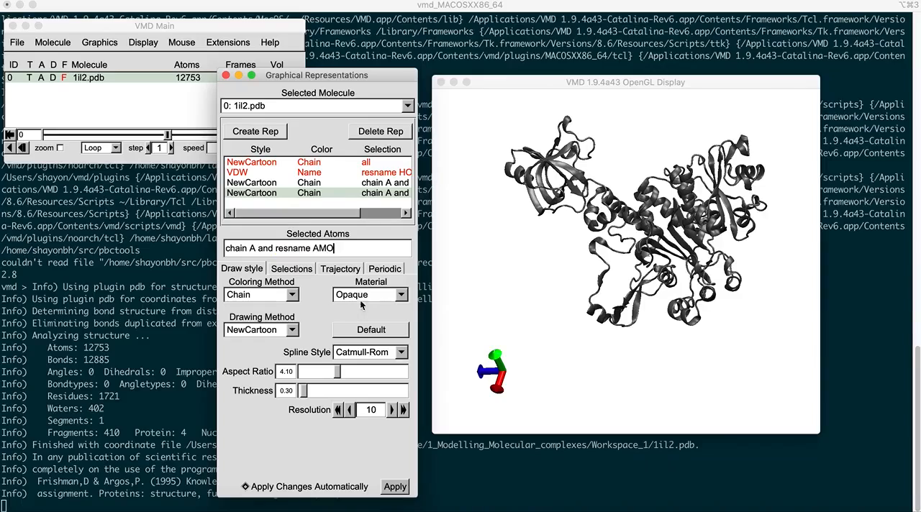
{"action": "mouse_move", "coordinate": [674, 349]}
{"action": "left_mouse_down"}
{"action": "mouse_move", "coordinate": [657, 329]}
{"action": "mouse_move", "coordinate": [680, 344]}
{"action": "mouse_move", "coordinate": [674, 353]}
{"action": "mouse_move", "coordinate": [666, 333]}
{"action": "mouse_move", "coordinate": [666, 340]}
{"action": "left_mouse_up"}
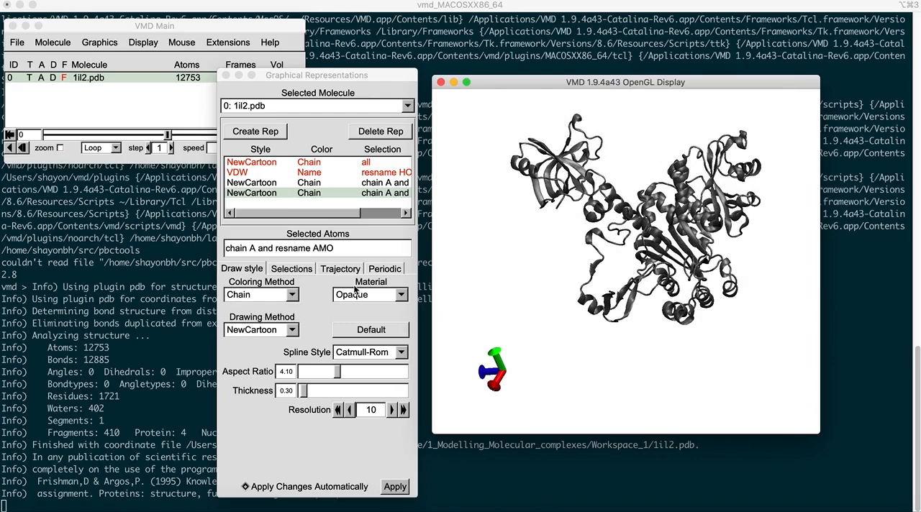
Step: Draw the AMO ligand representation as Licorice and color it by Name
{"action": "left_click", "coordinate": [293, 331]}
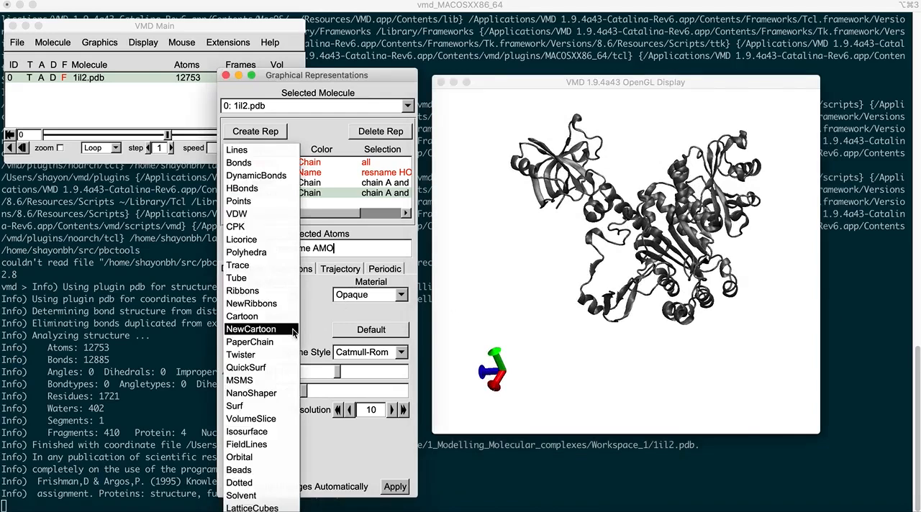
{"action": "left_click", "coordinate": [264, 245]}
{"action": "mouse_move", "coordinate": [672, 294]}
{"action": "left_mouse_down"}
{"action": "mouse_move", "coordinate": [669, 315]}
{"action": "mouse_move", "coordinate": [678, 302]}
{"action": "mouse_move", "coordinate": [647, 279]}
{"action": "left_mouse_up"}
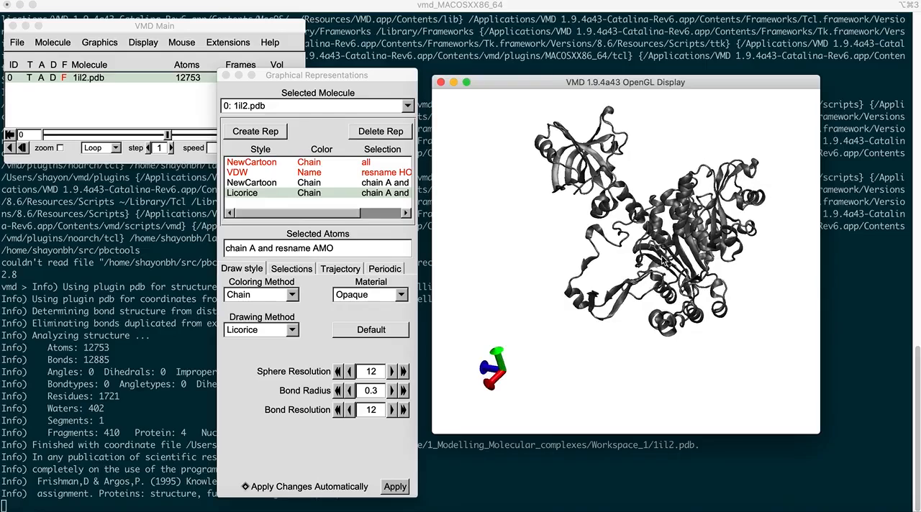
{"action": "left_click", "coordinate": [292, 296]}
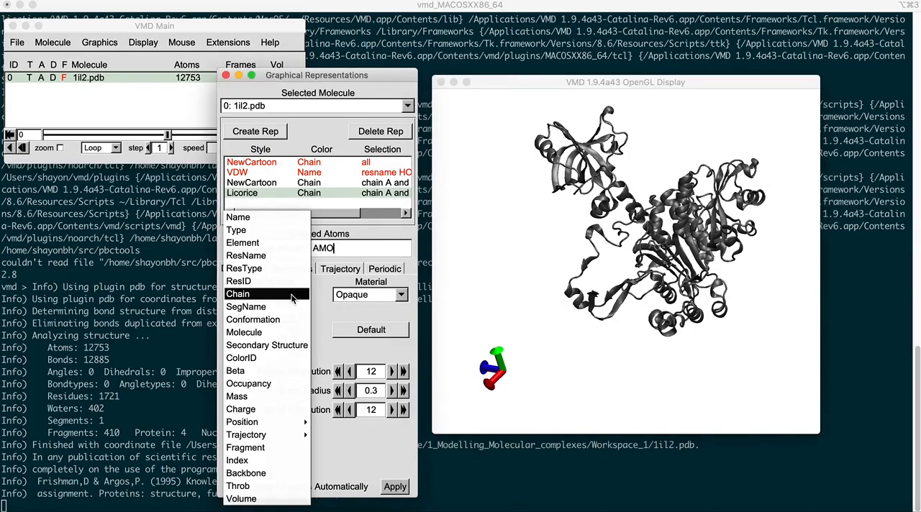
{"action": "left_click", "coordinate": [266, 219]}
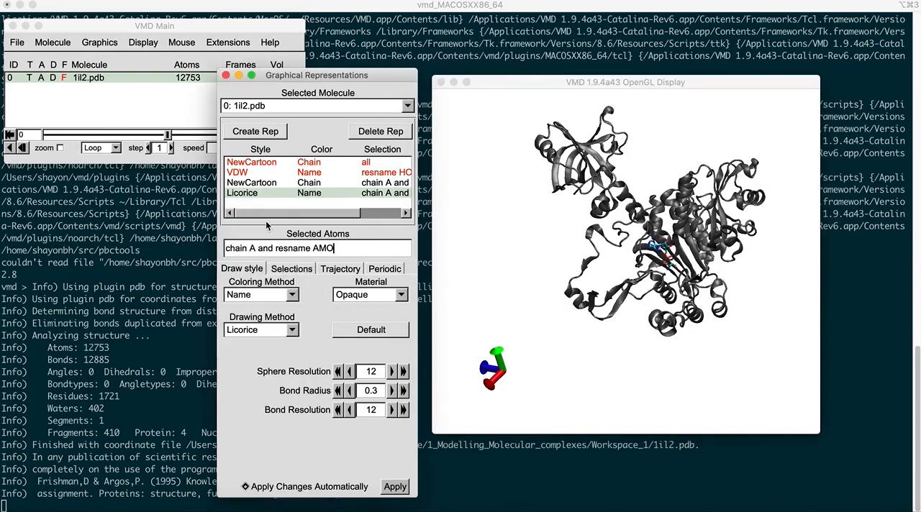
Step: Enlarge the OpenGL display window for a bigger view of the AMO ligand inside chain A
{"action": "scroll", "coordinate": [641, 319], "scroll_direction": "up", "scroll_amount": 2}
{"action": "left_click_drag", "start_coordinate": [641, 320], "coordinate": [691, 298]}
{"action": "scroll", "coordinate": [691, 298], "scroll_direction": "up", "scroll_amount": 2}
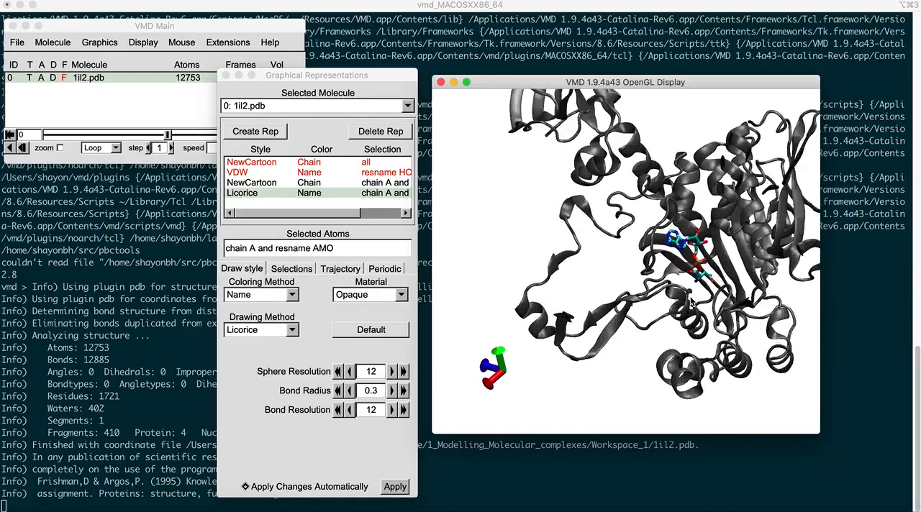
{"action": "left_click_drag", "start_coordinate": [734, 276], "coordinate": [723, 274]}
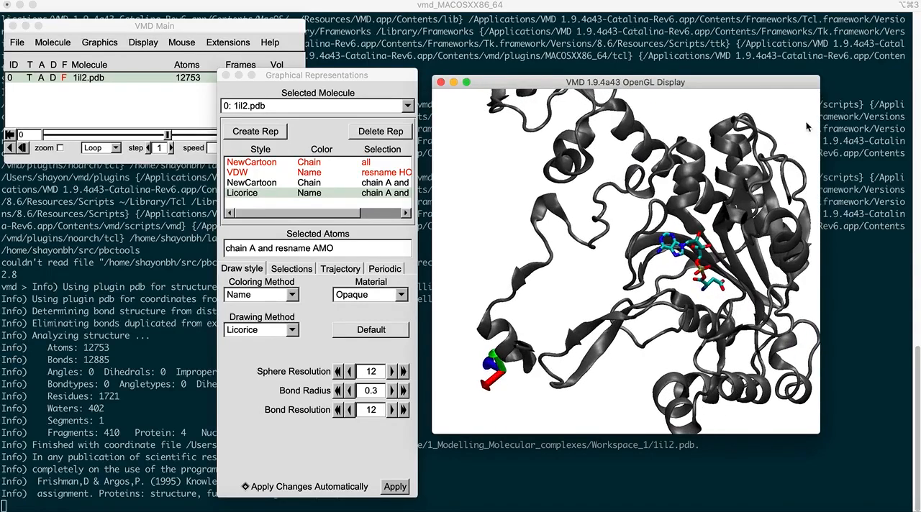
{"action": "left_click_drag", "start_coordinate": [817, 75], "coordinate": [863, 17]}
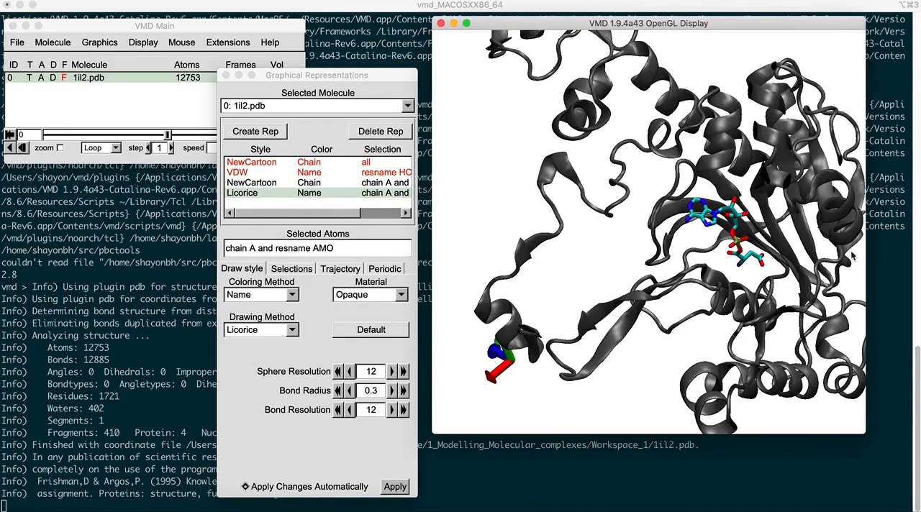
{"action": "left_click_drag", "start_coordinate": [864, 433], "coordinate": [876, 482]}
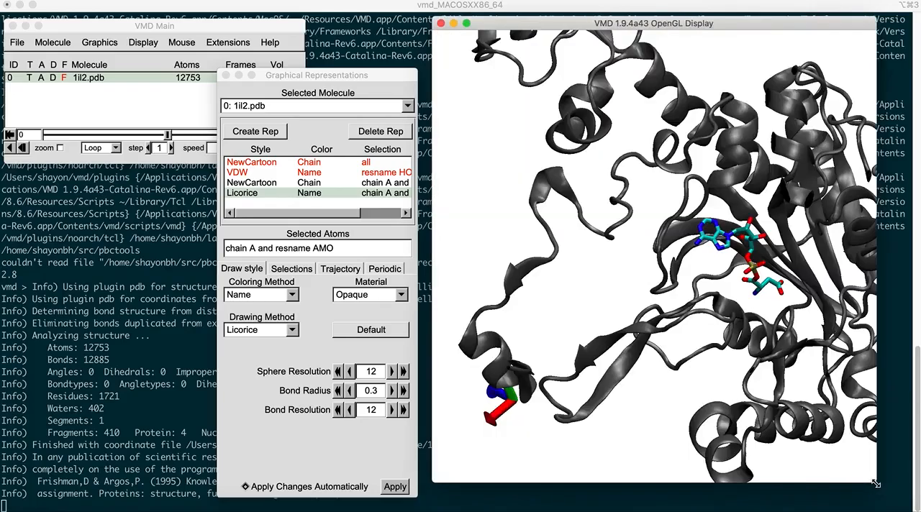
Step: Examine the AMO ligand and its binding pocket in chain A up close and from different angles
{"action": "scroll", "coordinate": [810, 376], "scroll_direction": "up", "scroll_amount": 5}
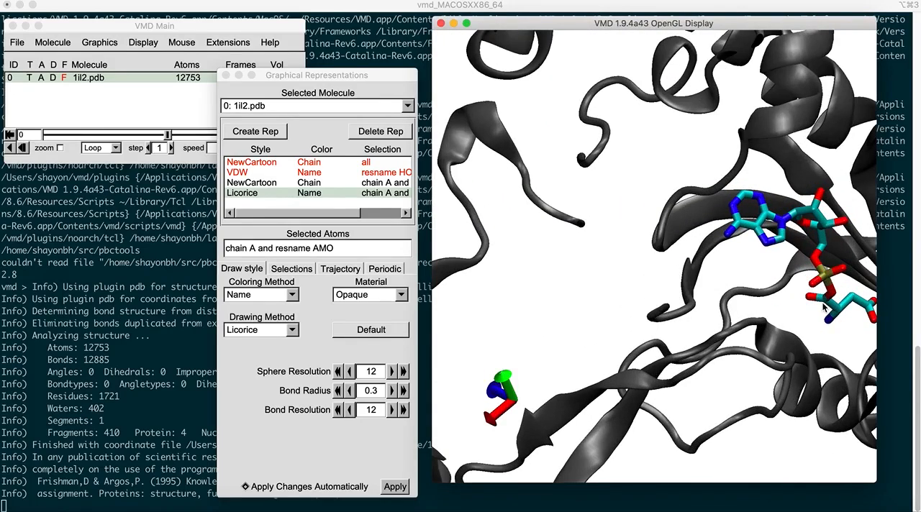
{"action": "left_click_drag", "start_coordinate": [824, 308], "coordinate": [804, 310]}
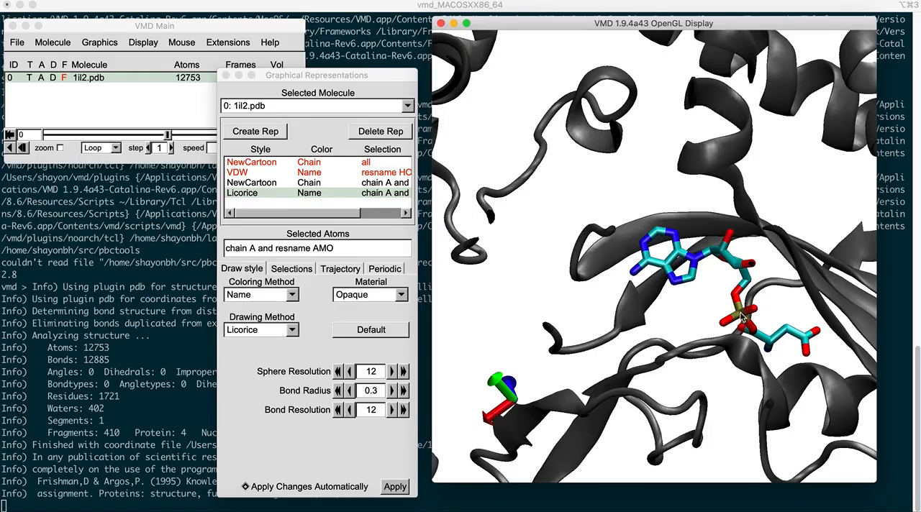
{"action": "left_click_drag", "start_coordinate": [741, 336], "coordinate": [747, 326]}
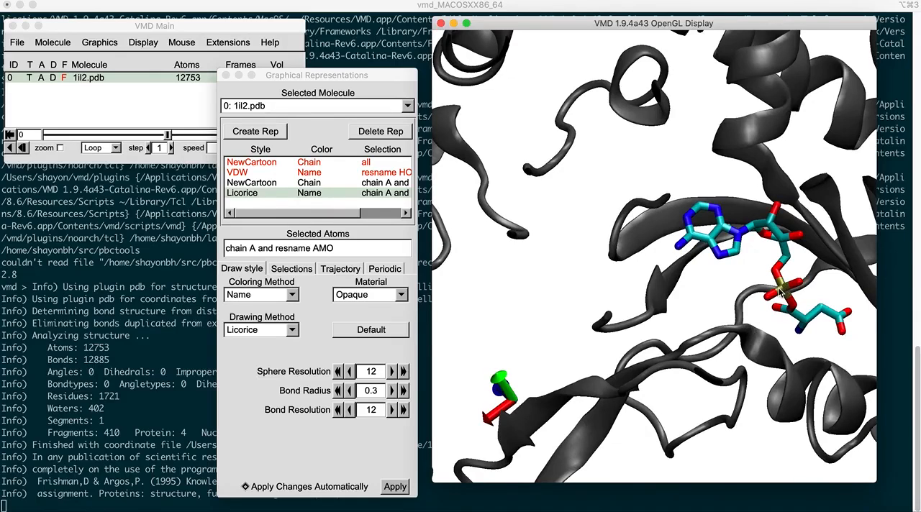
{"action": "scroll", "coordinate": [754, 329], "scroll_direction": "down", "scroll_amount": 5}
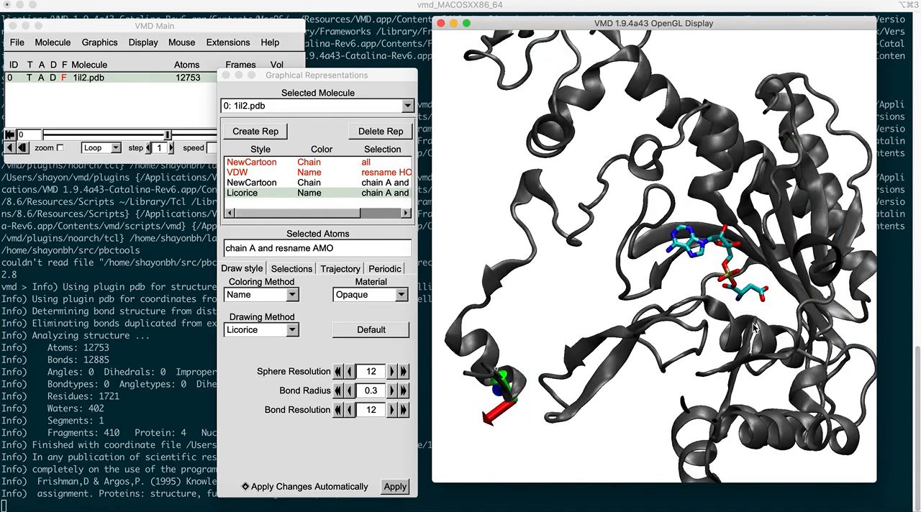
{"action": "left_click_drag", "start_coordinate": [714, 320], "coordinate": [677, 315]}
{"action": "scroll", "coordinate": [719, 325], "scroll_direction": "down", "scroll_amount": 3}
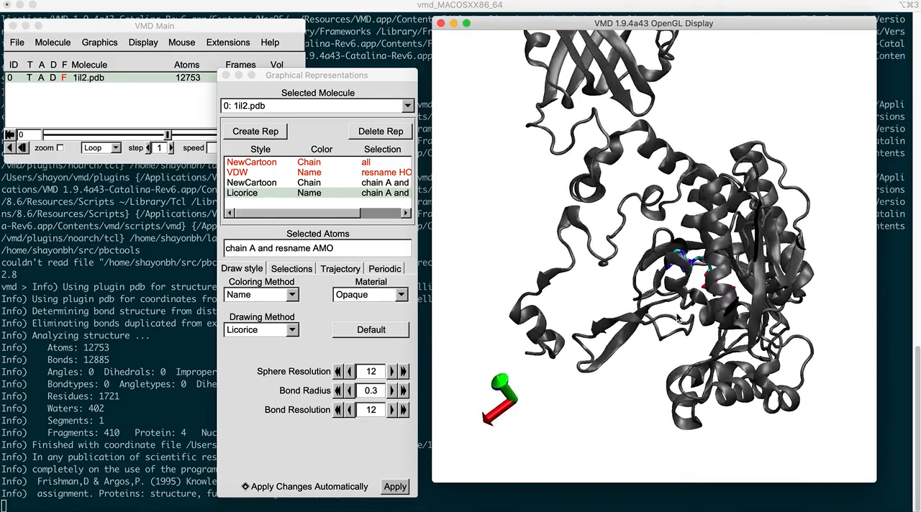
Step: Review the atom selections of the chain A protein and AMO ligand representations and inspect the complex as a whole
{"action": "left_click", "coordinate": [319, 185]}
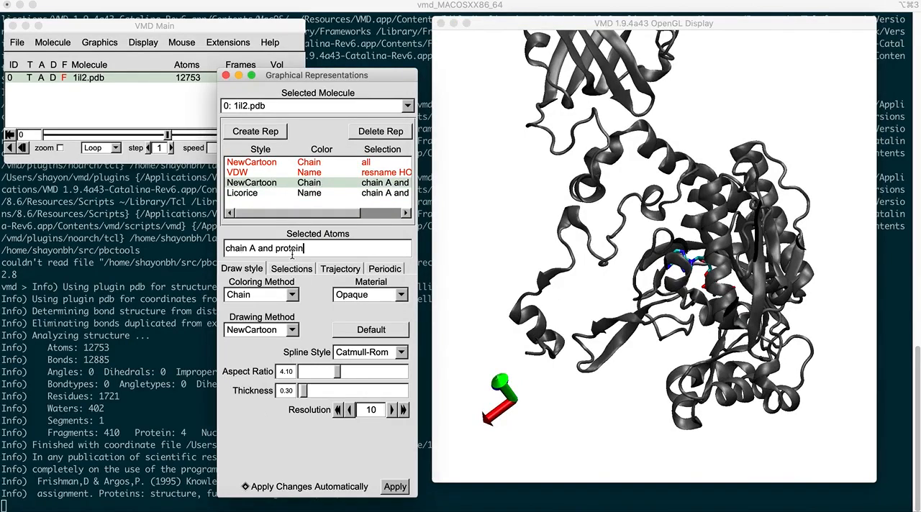
{"action": "left_click", "coordinate": [312, 193]}
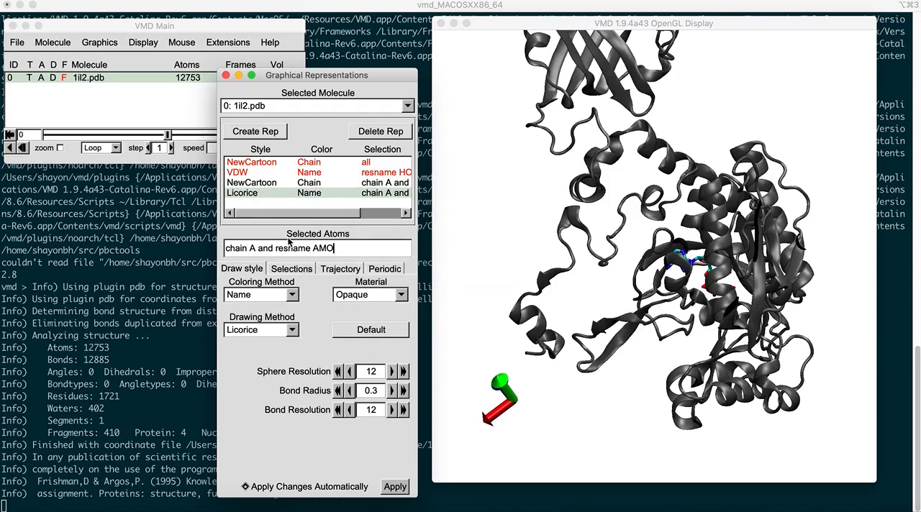
{"action": "left_click", "coordinate": [693, 318]}
{"action": "left_click_drag", "start_coordinate": [693, 318], "coordinate": [695, 329]}
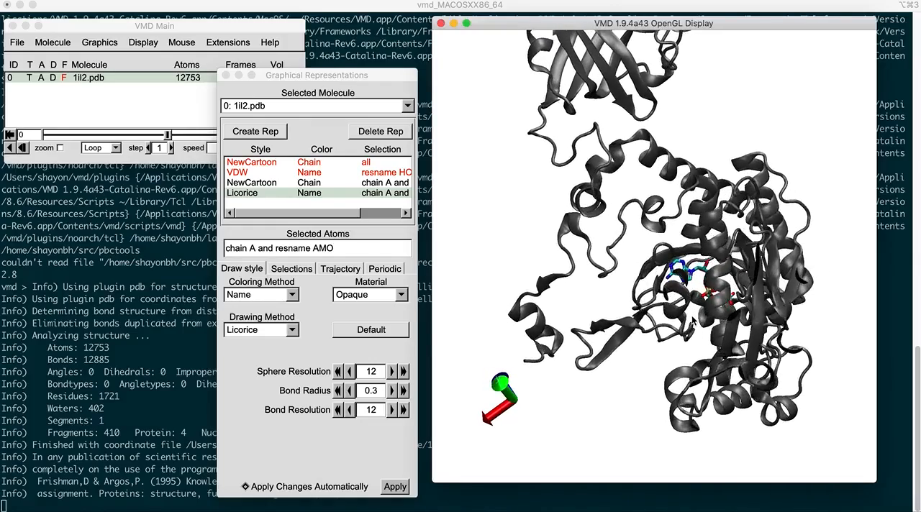
{"action": "left_click", "coordinate": [693, 321]}
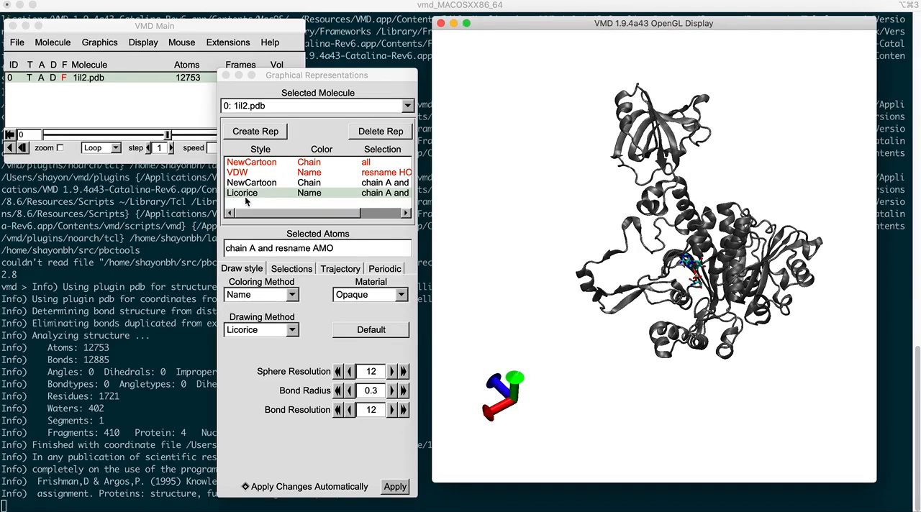
Step: Start saving coordinates from the 1il2.pdb molecule and place the save dialog clear of the main window
{"action": "left_click_drag", "start_coordinate": [114, 26], "coordinate": [149, 31]}
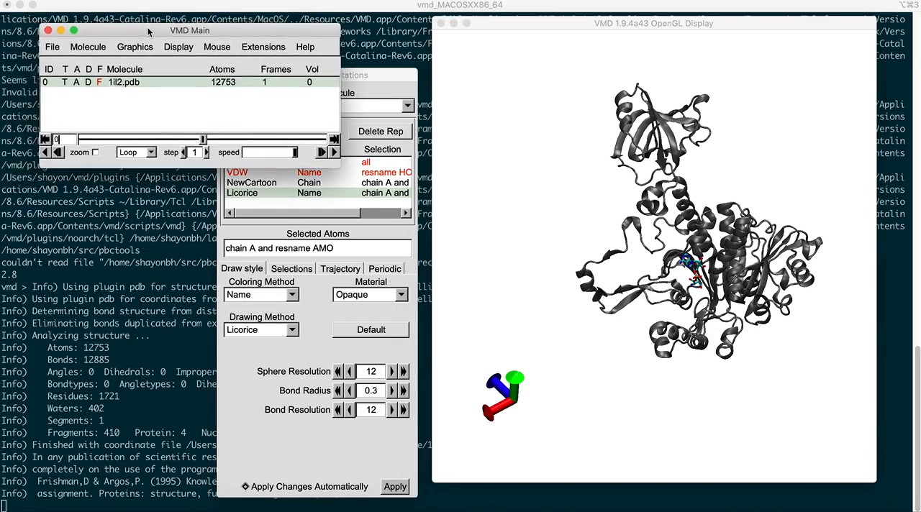
{"action": "left_click", "coordinate": [52, 47]}
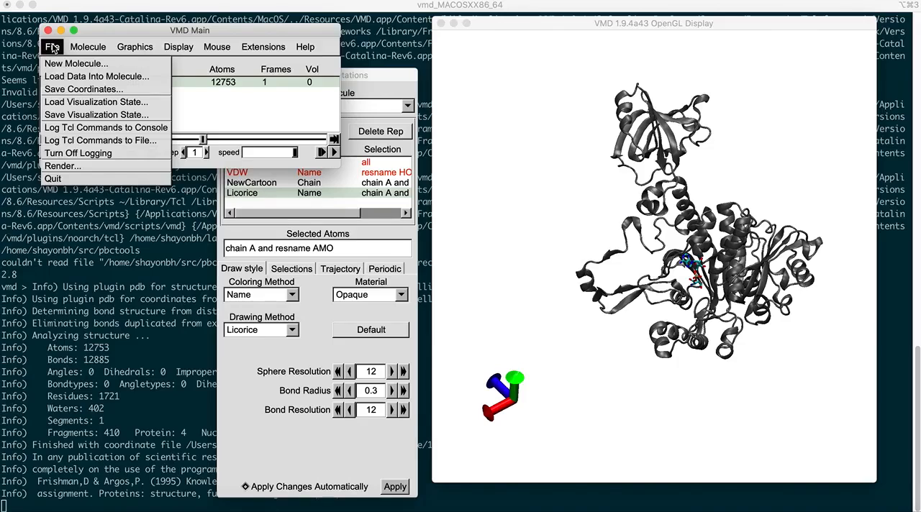
{"action": "left_click", "coordinate": [75, 89]}
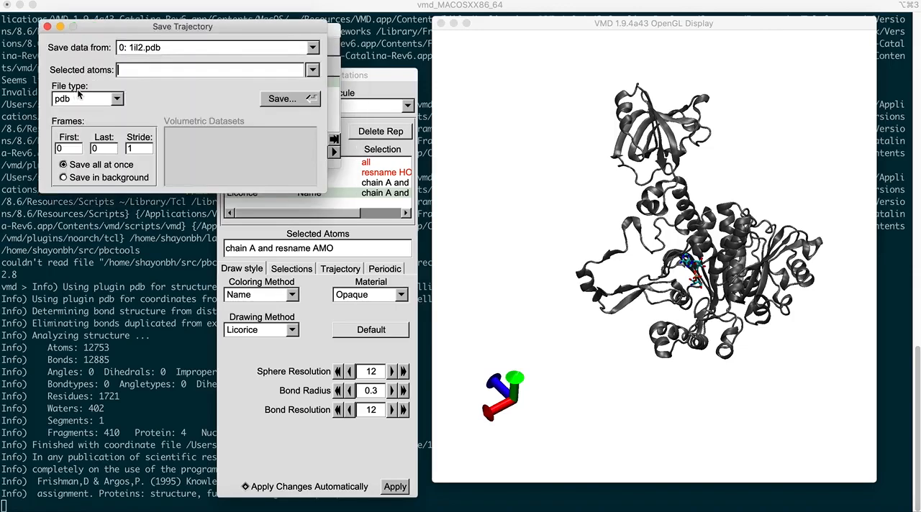
{"action": "left_click_drag", "start_coordinate": [241, 13], "coordinate": [220, 139]}
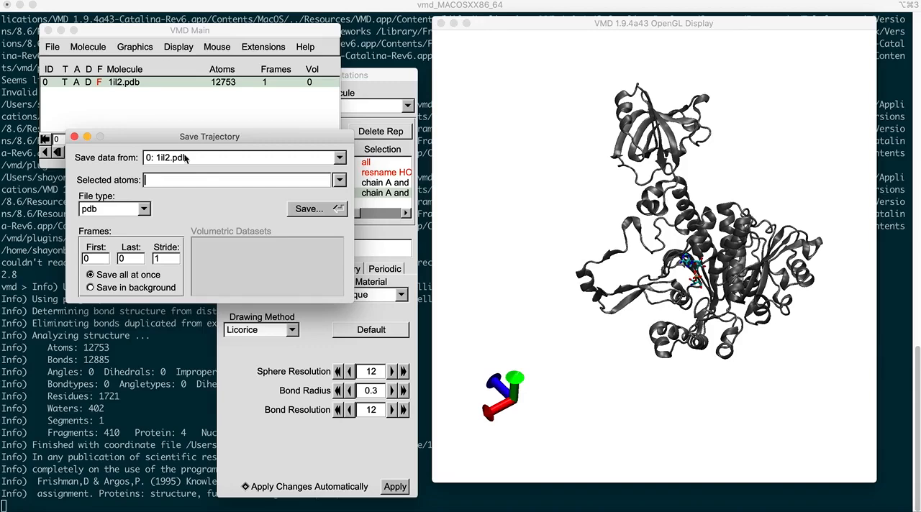
{"action": "left_click_drag", "start_coordinate": [248, 133], "coordinate": [230, 264]}
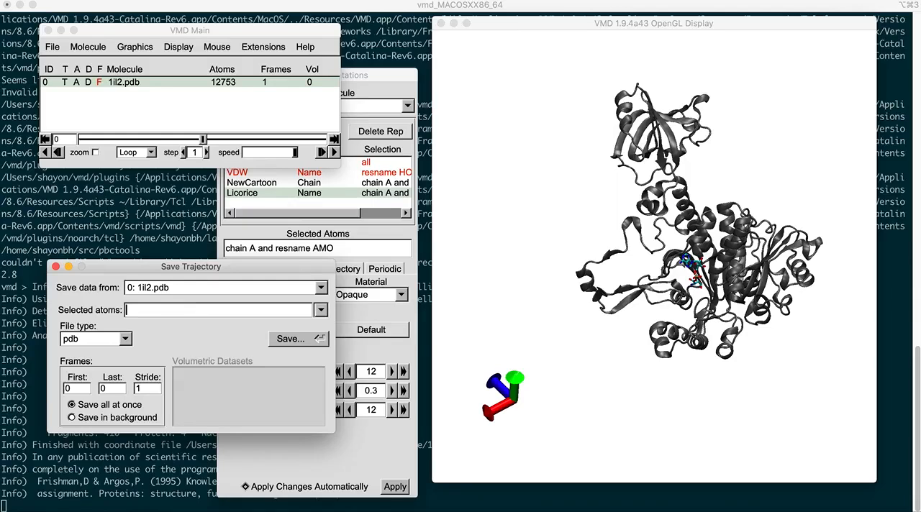
Step: Set the atoms to save to "(chain A and protein) or (chain A and resname AMO)"
{"action": "type", "text": "chain A and protein"}
{"action": "key", "text": "Left"}
{"action": "key", "text": "Left"}
{"action": "key", "text": "Left"}
{"action": "key", "text": "Left"}
{"action": "key", "text": "Left"}
{"action": "key", "text": "Left"}
{"action": "key", "text": "Left"}
{"action": "key", "text": "Left"}
{"action": "key", "text": "Left"}
{"action": "key", "text": "Left"}
{"action": "key", "text": "Left"}
{"action": "type", "text": "("}
{"action": "key", "text": "Right"}
{"action": "key", "text": "Right"}
{"action": "key", "text": "Right"}
{"action": "key", "text": "Right"}
{"action": "key", "text": "Right"}
{"action": "key", "text": "Right"}
{"action": "key", "text": "Right"}
{"action": "key", "text": "Right"}
{"action": "key", "text": "Right"}
{"action": "key", "text": "Right"}
{"action": "key", "text": "Right"}
{"action": "key", "text": "Right"}
{"action": "key", "text": "Right"}
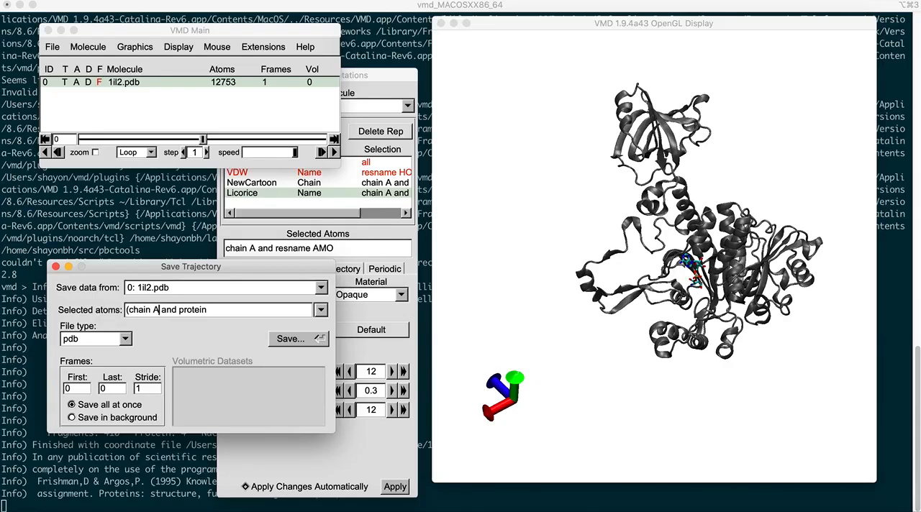
{"action": "key", "text": "Right"}
{"action": "key", "text": "Right"}
{"action": "key", "text": "Right"}
{"action": "key", "text": "Right"}
{"action": "key", "text": "Right"}
{"action": "key", "text": "Right"}
{"action": "type", "text": ") or (chain A and resname AMO)"}
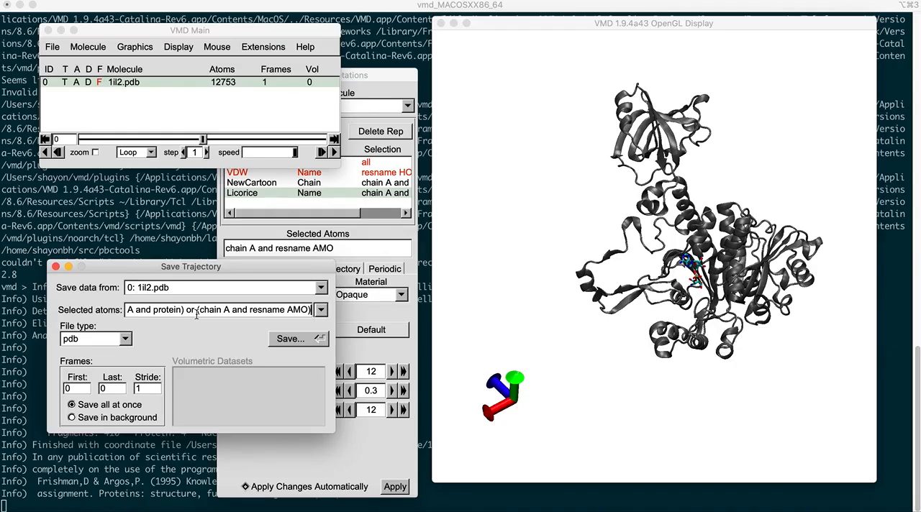
Step: Save the selected atoms in pdb format as amo_asprs.pdb in the Workspace_1 folder
{"action": "left_click_drag", "start_coordinate": [208, 266], "coordinate": [210, 227]}
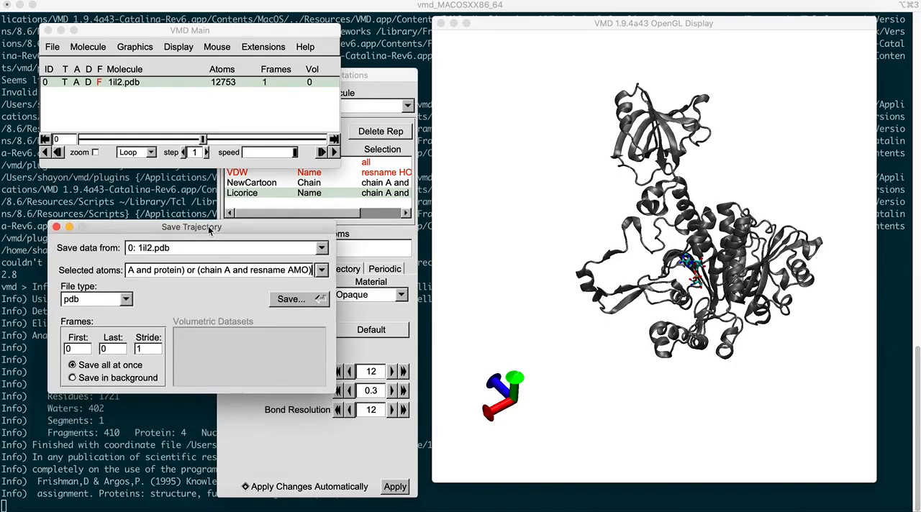
{"action": "left_click", "coordinate": [294, 299]}
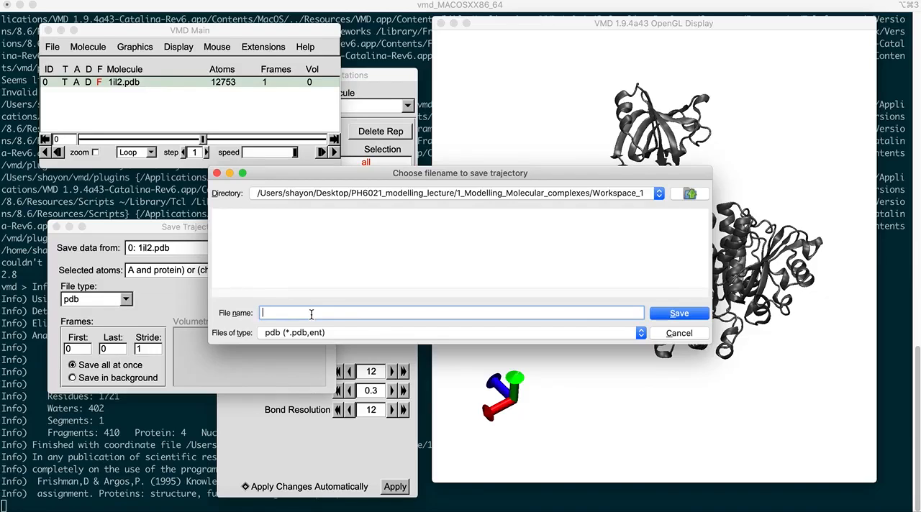
{"action": "type", "text": "amo_asprs.pdb"}
{"action": "left_click", "coordinate": [672, 313]}
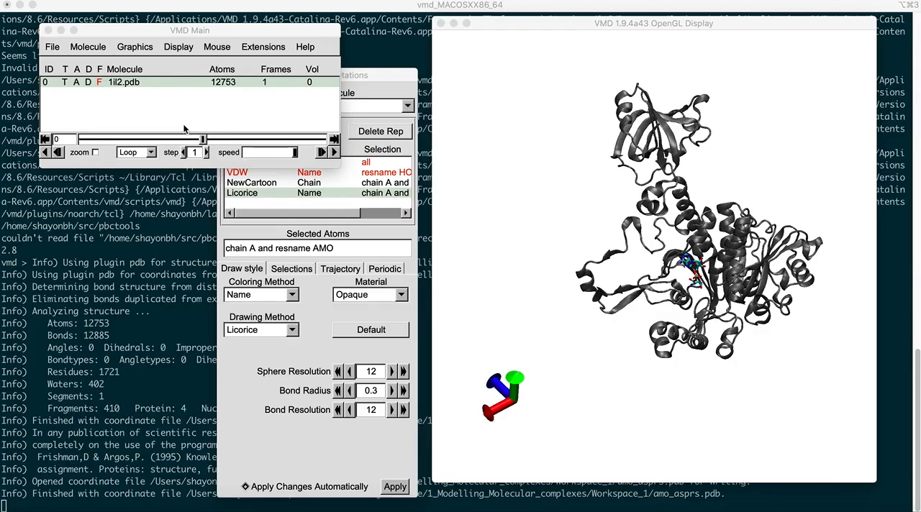
Step: Examine the chain A protein with its AMO ligand, rotating and shifting the complex in the display
{"action": "left_click", "coordinate": [390, 71]}
{"action": "mouse_move", "coordinate": [389, 72]}
{"action": "left_mouse_down"}
{"action": "mouse_move", "coordinate": [368, 65]}
{"action": "mouse_move", "coordinate": [379, 80]}
{"action": "left_mouse_up"}
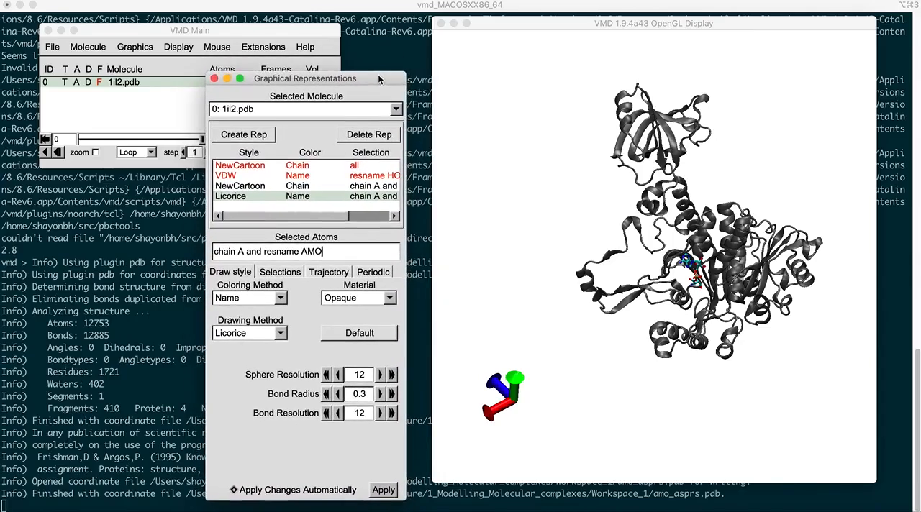
{"action": "mouse_move", "coordinate": [731, 288]}
{"action": "left_mouse_down"}
{"action": "mouse_move", "coordinate": [709, 290]}
{"action": "mouse_move", "coordinate": [749, 289]}
{"action": "mouse_move", "coordinate": [738, 286]}
{"action": "left_mouse_up"}
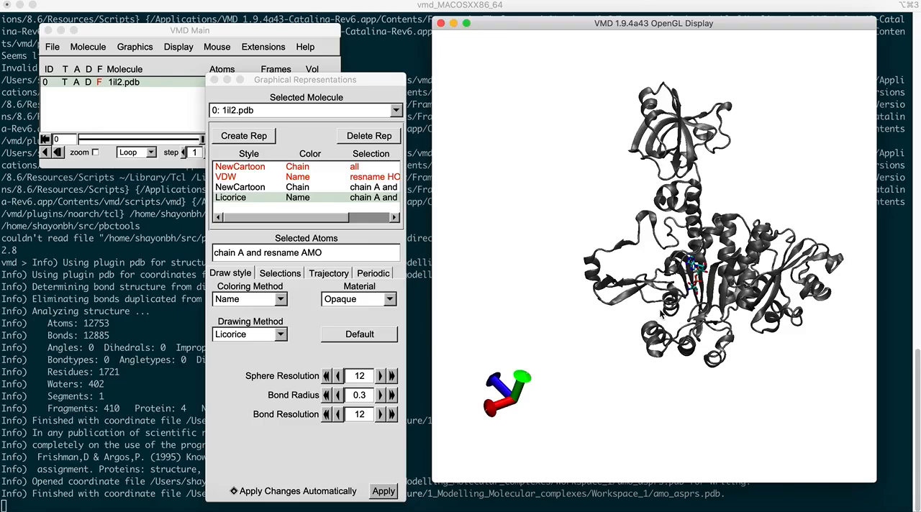
{"action": "left_click_drag", "start_coordinate": [661, 312], "coordinate": [668, 314]}
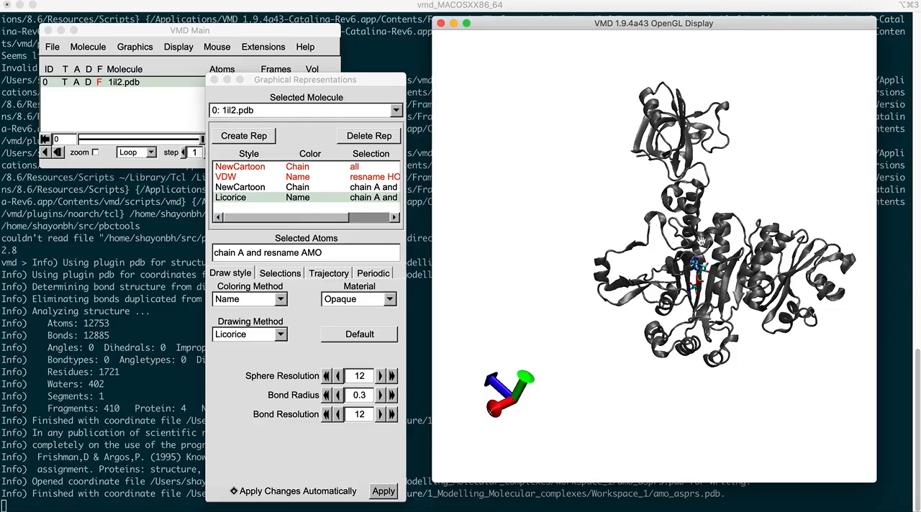
{"action": "left_click_drag", "start_coordinate": [704, 243], "coordinate": [684, 248]}
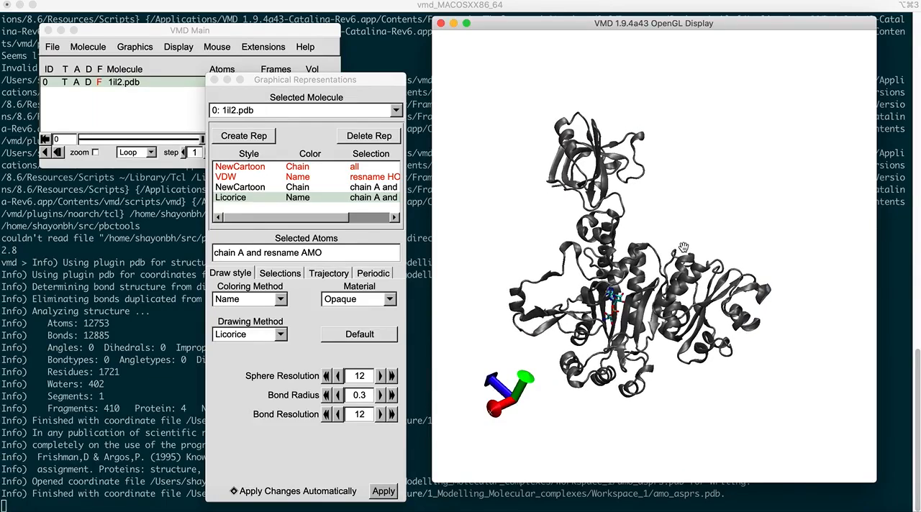
{"action": "key", "text": "r"}
{"action": "left_click_drag", "start_coordinate": [651, 278], "coordinate": [653, 283]}
{"action": "left_click_drag", "start_coordinate": [642, 290], "coordinate": [662, 295]}
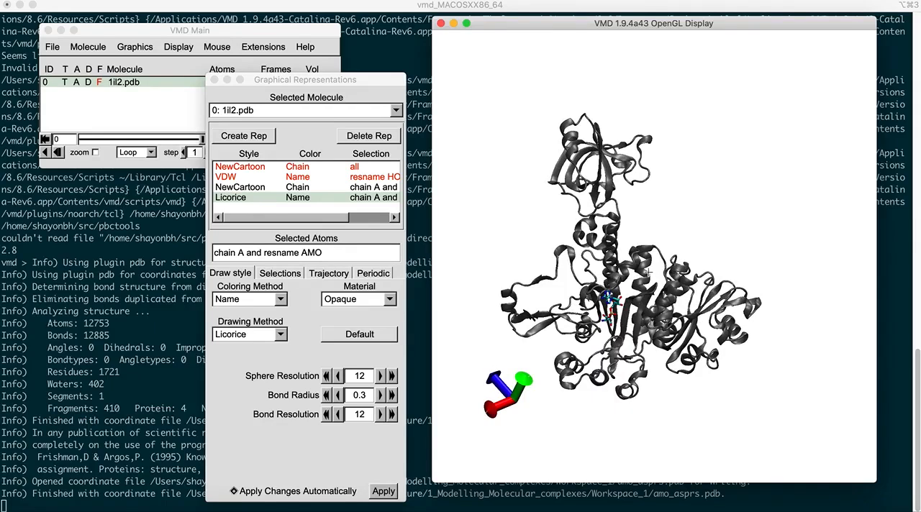
Step: Query the CA atom of residue LYS 415 and label the CA atom of residue ASP 86 in chain A
{"action": "left_click", "coordinate": [668, 265]}
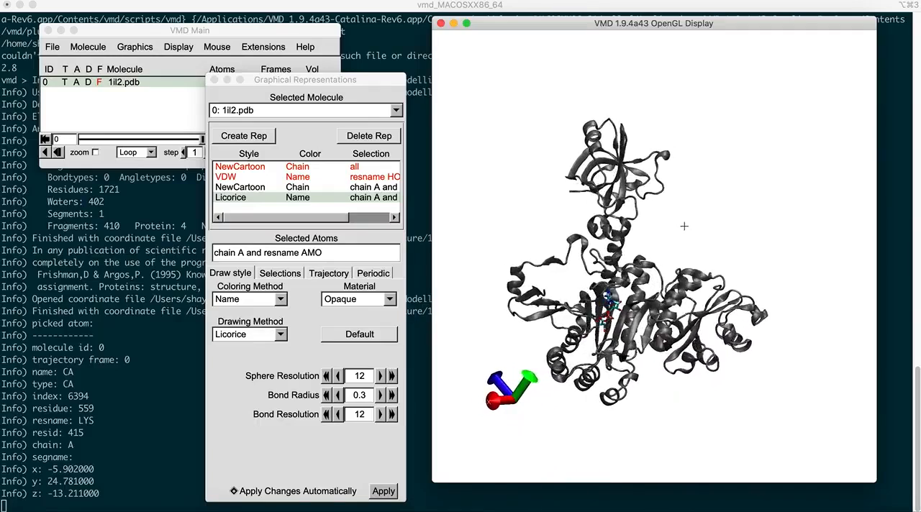
{"action": "left_click_drag", "start_coordinate": [684, 226], "coordinate": [671, 232]}
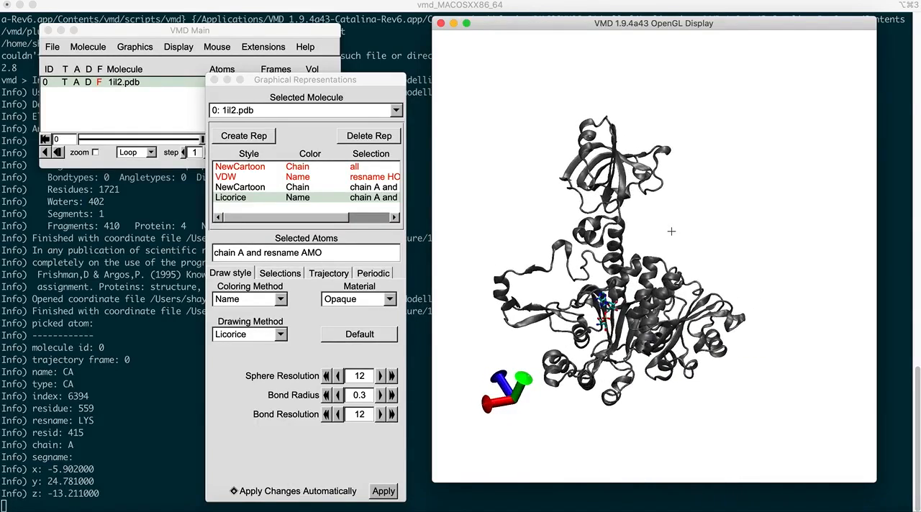
{"action": "left_click_drag", "start_coordinate": [665, 211], "coordinate": [677, 216]}
{"action": "left_click", "coordinate": [660, 189]}
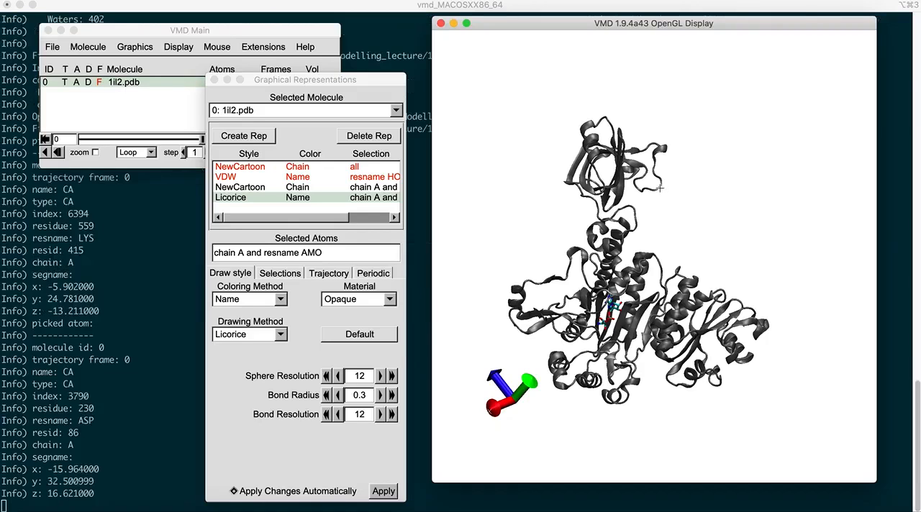
{"action": "mouse_move", "coordinate": [685, 242]}
{"action": "left_mouse_down"}
{"action": "mouse_move", "coordinate": [672, 241]}
{"action": "mouse_move", "coordinate": [694, 244]}
{"action": "left_mouse_up"}
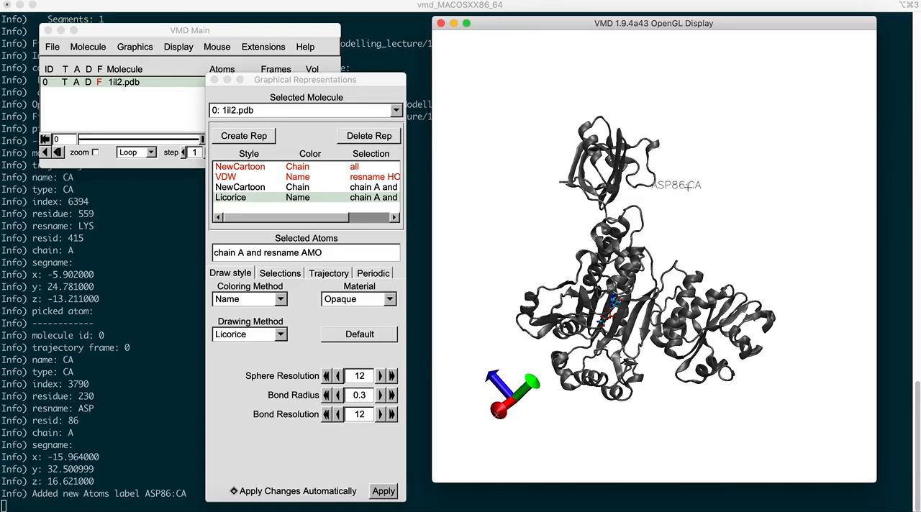
Step: Label the CA atom of residue VAL 483 near the AMO ligand in chain A
{"action": "mouse_move", "coordinate": [694, 229]}
{"action": "left_mouse_down"}
{"action": "mouse_move", "coordinate": [675, 231]}
{"action": "mouse_move", "coordinate": [703, 240]}
{"action": "mouse_move", "coordinate": [669, 228]}
{"action": "mouse_move", "coordinate": [694, 227]}
{"action": "mouse_move", "coordinate": [680, 221]}
{"action": "left_mouse_up"}
{"action": "scroll", "coordinate": [631, 367], "scroll_direction": "up", "scroll_amount": 3}
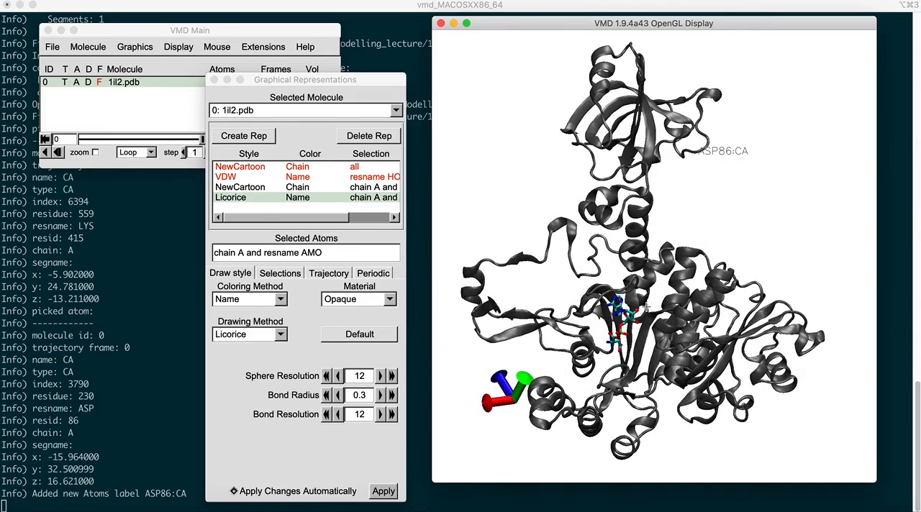
{"action": "left_click", "coordinate": [651, 318]}
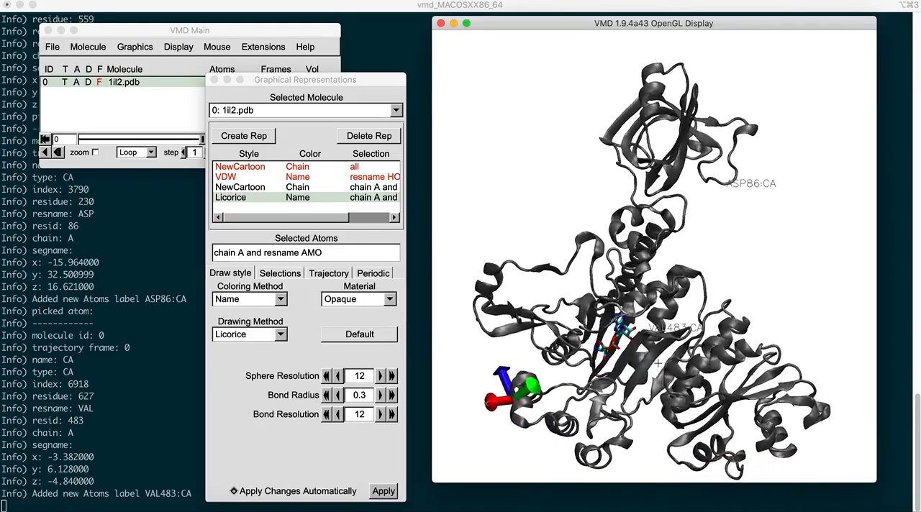
{"action": "left_click", "coordinate": [673, 364]}
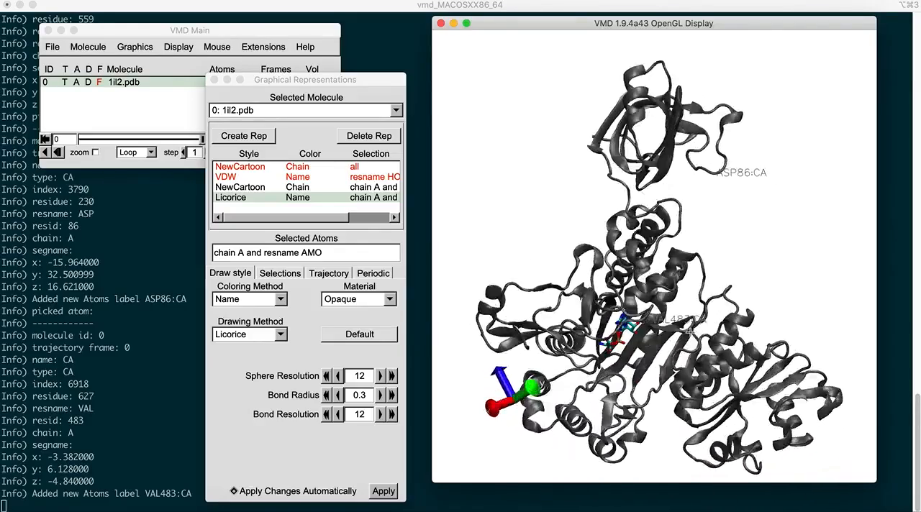
Step: Delete the ASP86:CA and VAL483:CA atom labels and close the label manager
{"action": "left_click", "coordinate": [134, 47]}
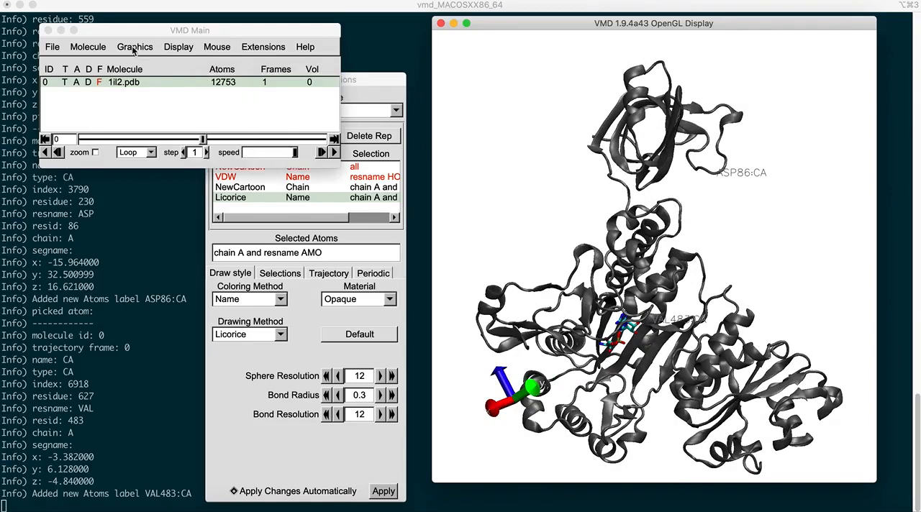
{"action": "left_click", "coordinate": [135, 102]}
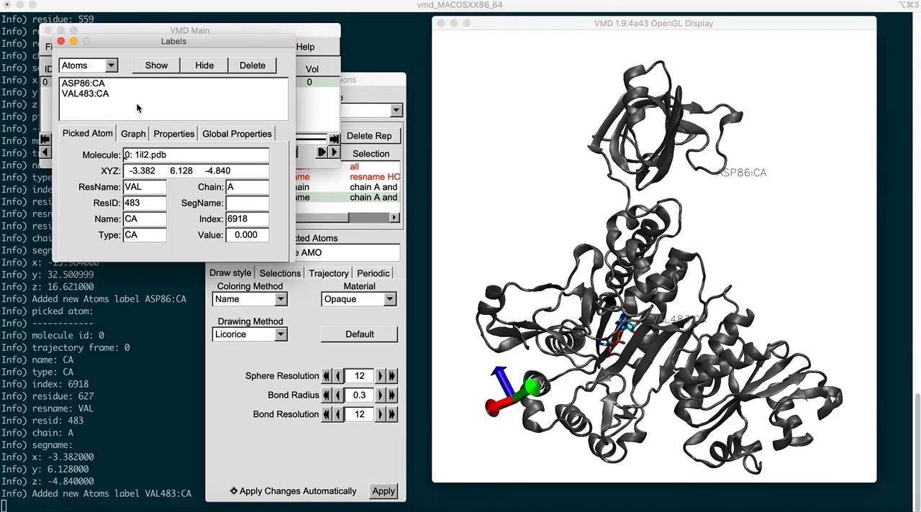
{"action": "left_click", "coordinate": [99, 84]}
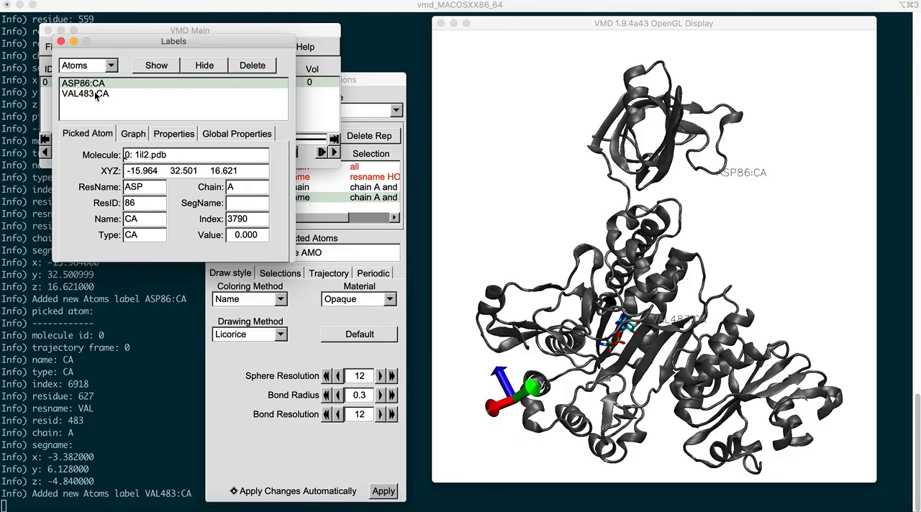
{"action": "left_click", "coordinate": [97, 96], "text": "shift"}
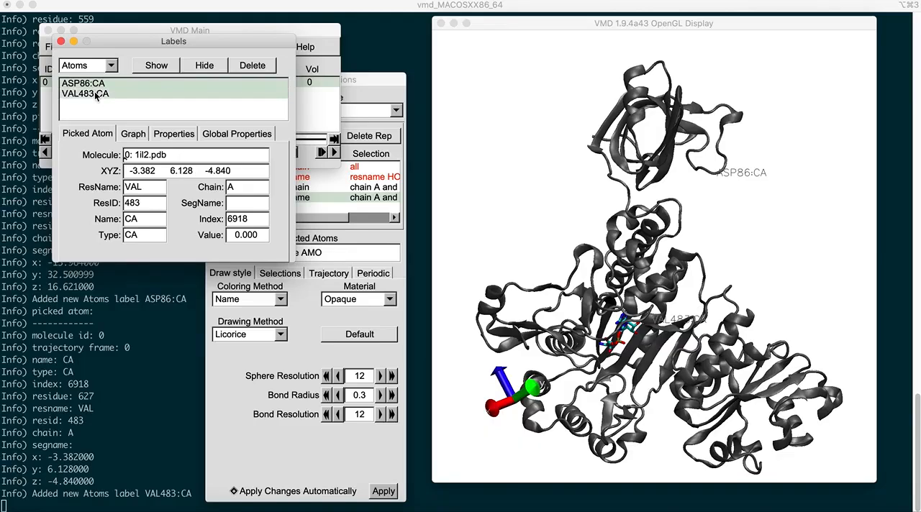
{"action": "left_click", "coordinate": [253, 66]}
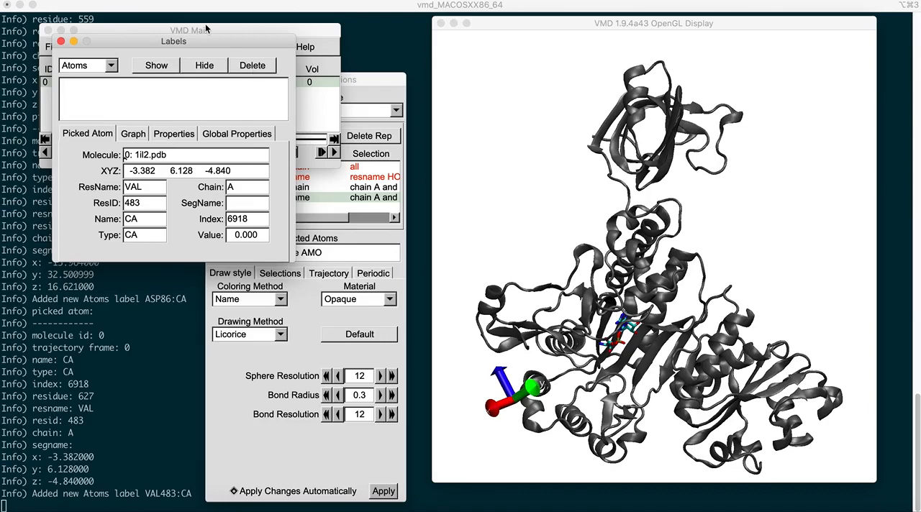
{"action": "left_click_drag", "start_coordinate": [197, 41], "coordinate": [198, 81]}
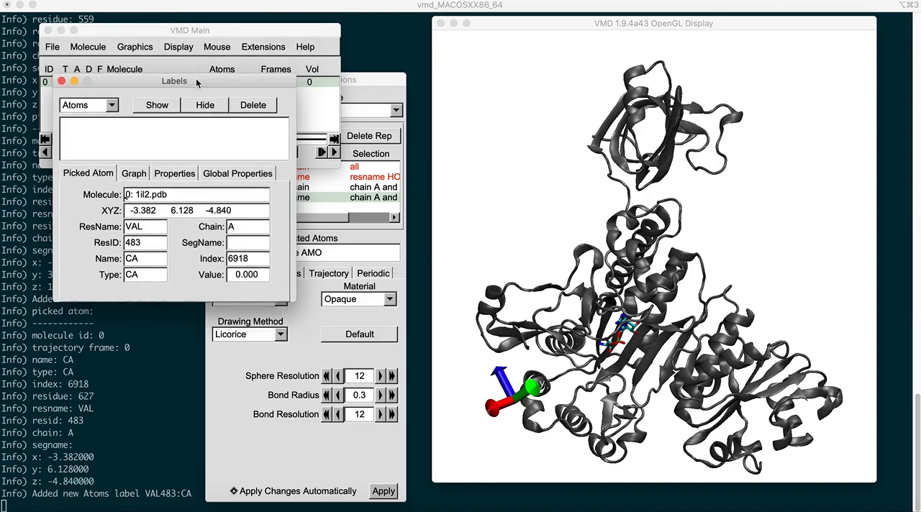
{"action": "left_click", "coordinate": [61, 82]}
Step: Switch the display projection to Perspective and examine the chain A complex in that view
{"action": "left_click_drag", "start_coordinate": [237, 33], "coordinate": [259, 52]}
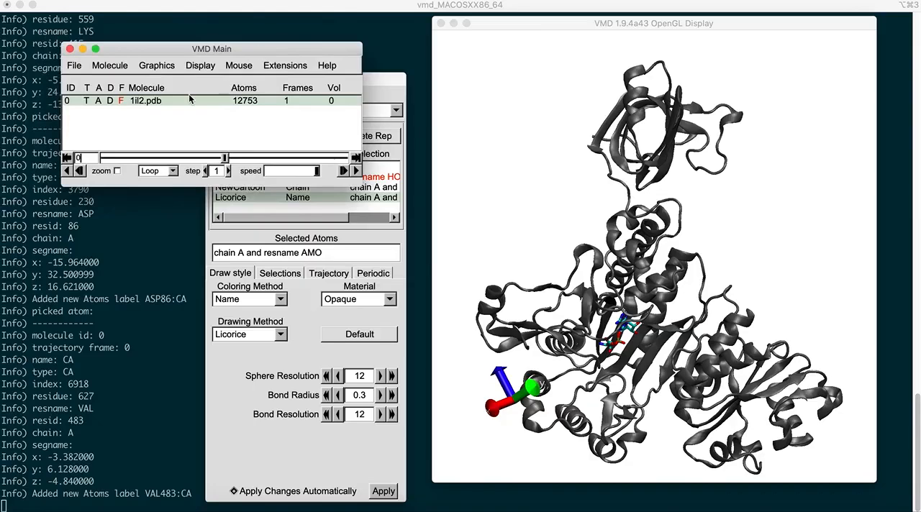
{"action": "left_click", "coordinate": [165, 70]}
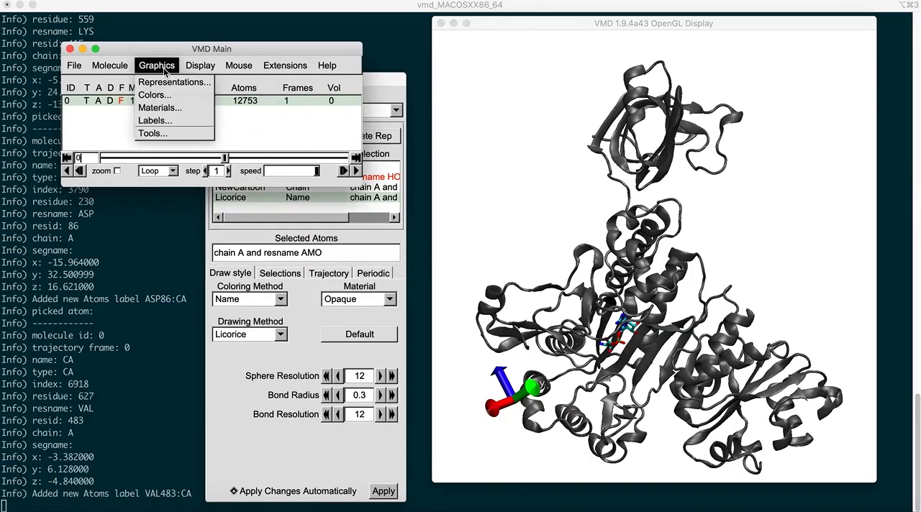
{"action": "mouse_move", "coordinate": [202, 70]}
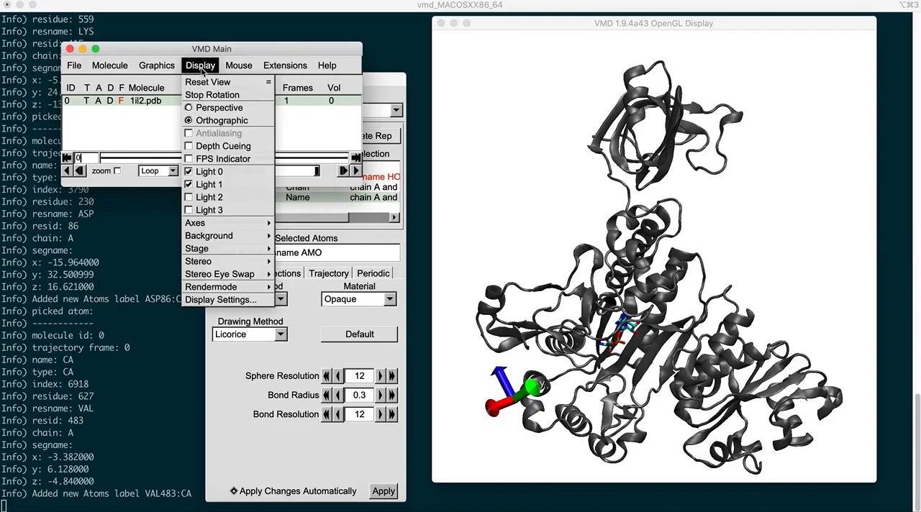
{"action": "left_click", "coordinate": [219, 109]}
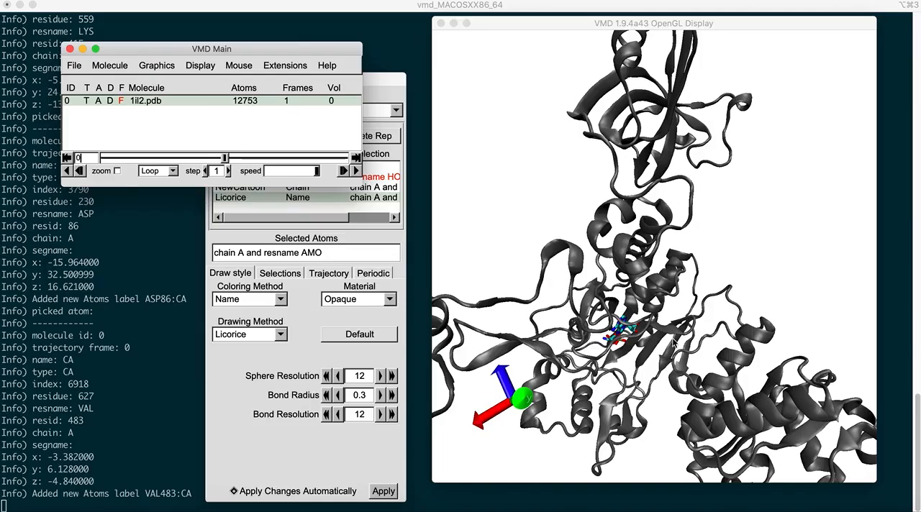
{"action": "scroll", "coordinate": [771, 288], "scroll_direction": "down", "scroll_amount": 4}
{"action": "left_click_drag", "start_coordinate": [771, 288], "coordinate": [743, 288]}
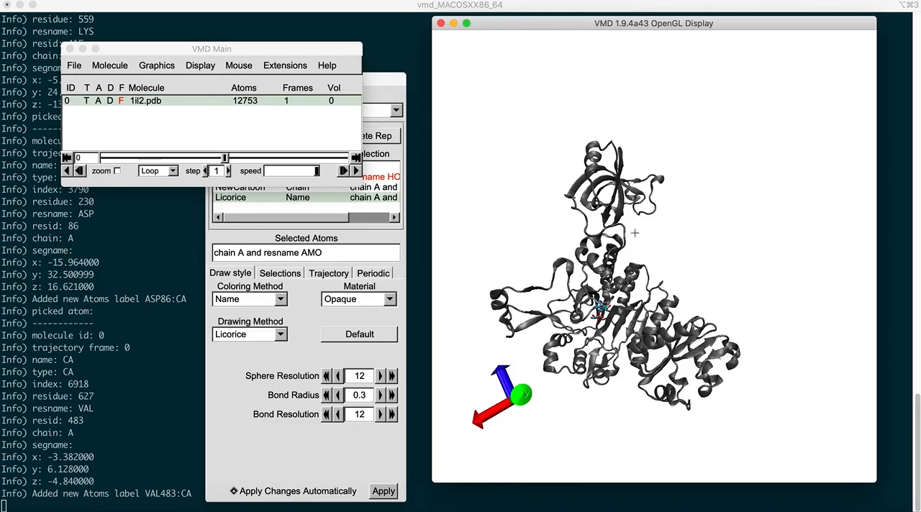
Step: Set the display projection back to Orthographic and check the complex from a slightly rotated angle
{"action": "left_click", "coordinate": [199, 65]}
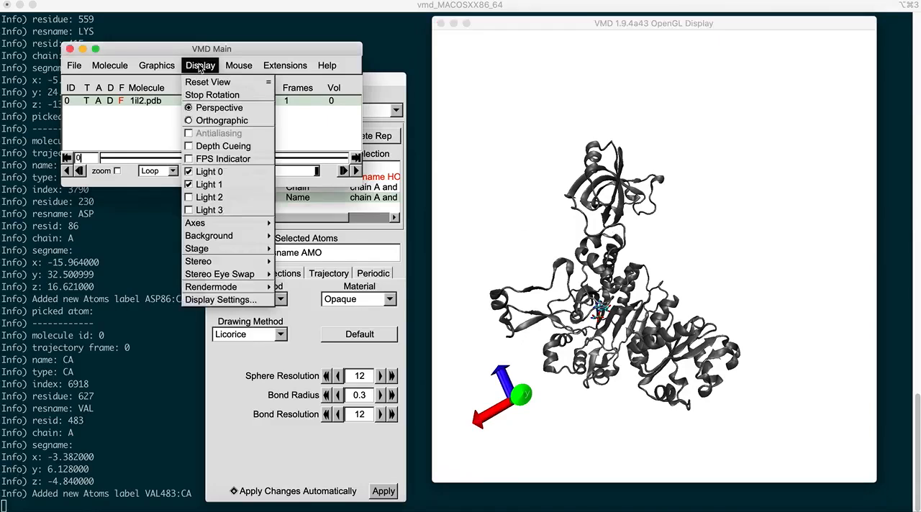
{"action": "left_click", "coordinate": [214, 122]}
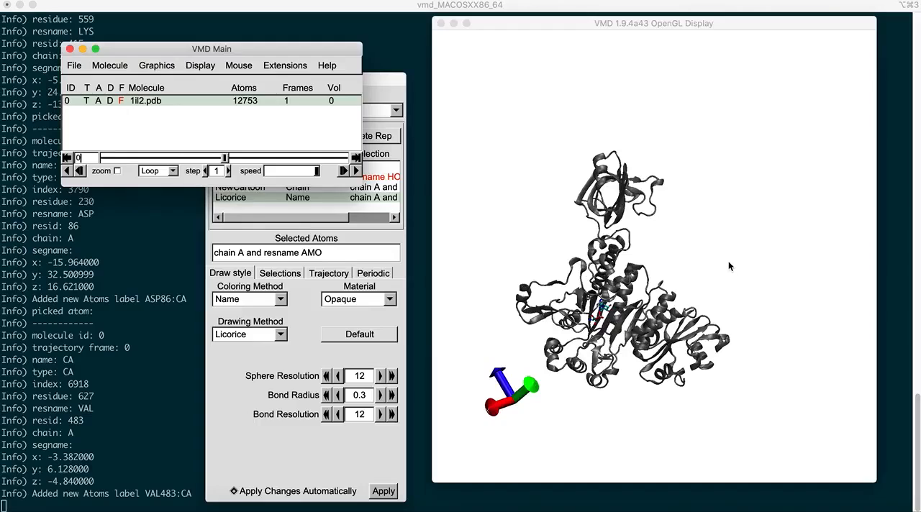
{"action": "mouse_move", "coordinate": [728, 262]}
{"action": "left_mouse_down"}
{"action": "mouse_move", "coordinate": [705, 267]}
{"action": "mouse_move", "coordinate": [728, 261]}
{"action": "left_mouse_up"}
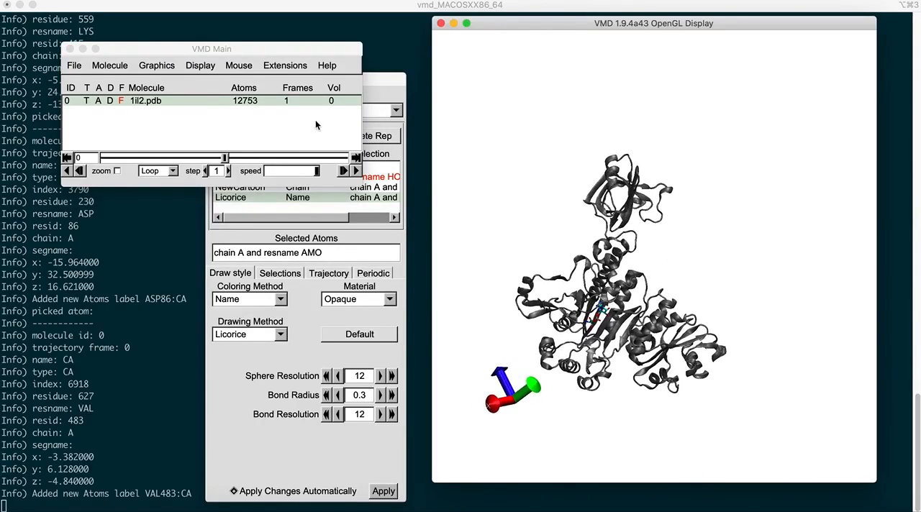
{"action": "left_click", "coordinate": [233, 49]}
{"action": "left_click", "coordinate": [195, 67]}
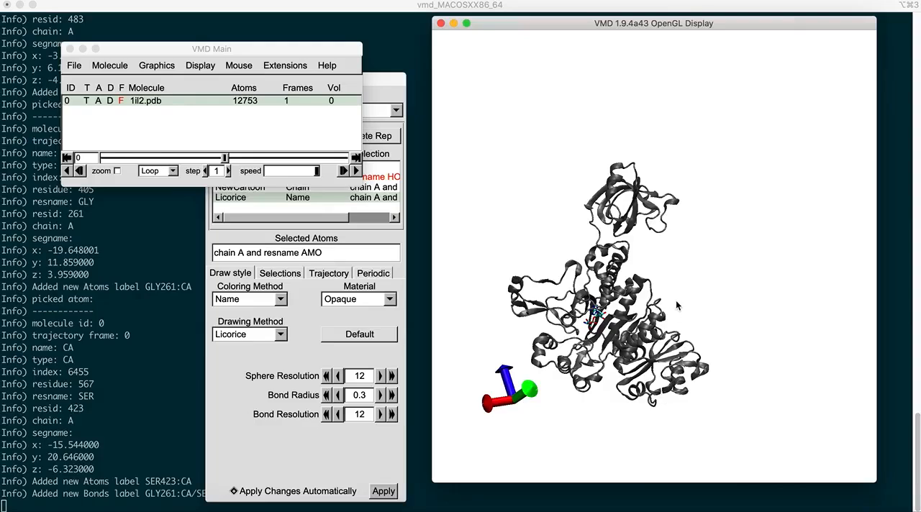
Step: Measure the distance between the CA atoms of ASP 86 and HIS 114 in chain A with a bond label
{"action": "key", "text": "c"}
{"action": "mouse_move", "coordinate": [679, 270]}
{"action": "left_mouse_down"}
{"action": "mouse_move", "coordinate": [664, 278]}
{"action": "mouse_move", "coordinate": [681, 265]}
{"action": "left_mouse_up"}
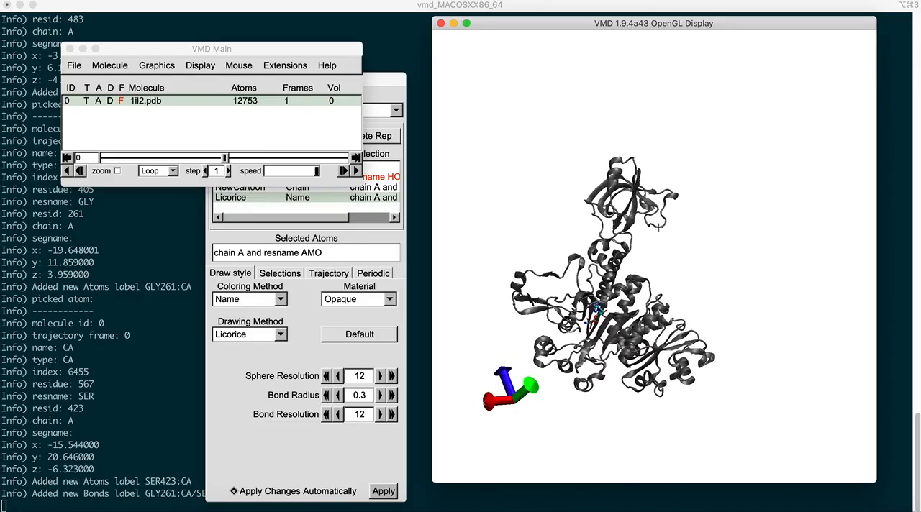
{"action": "left_click", "coordinate": [659, 227]}
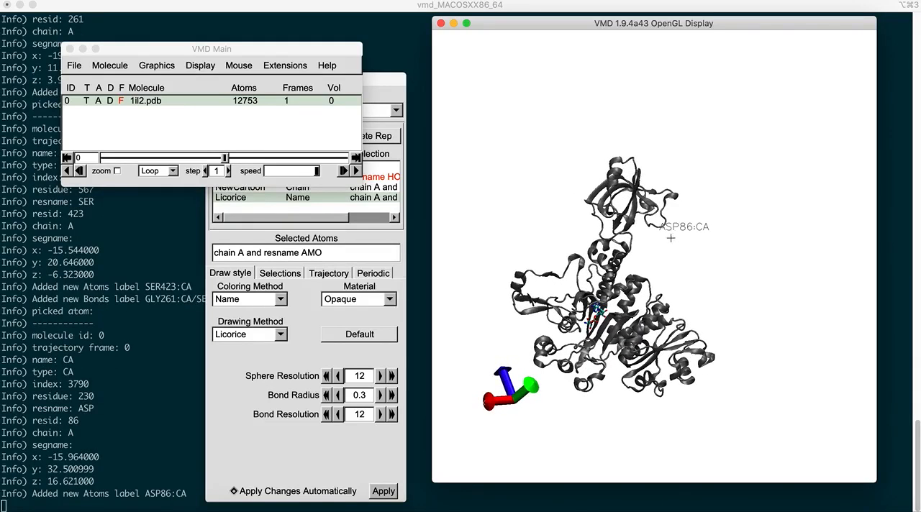
{"action": "left_click_drag", "start_coordinate": [675, 259], "coordinate": [693, 272]}
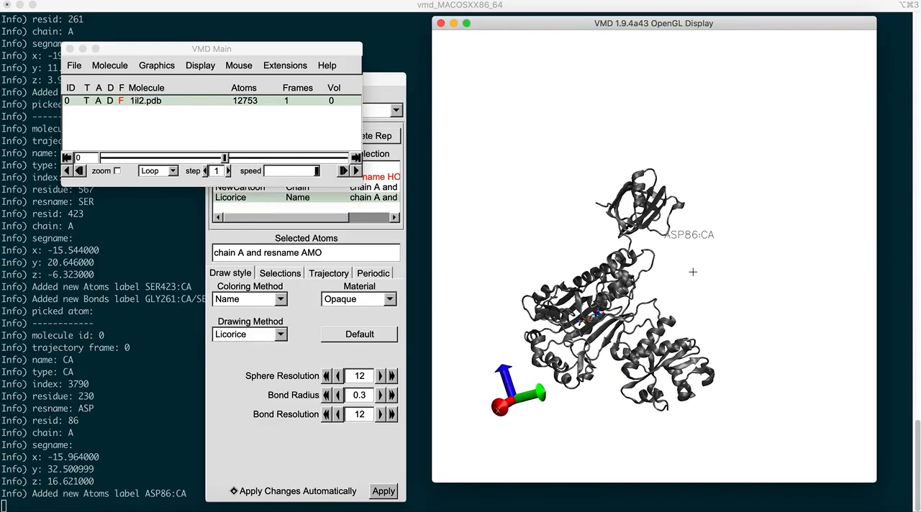
{"action": "left_click", "coordinate": [652, 263]}
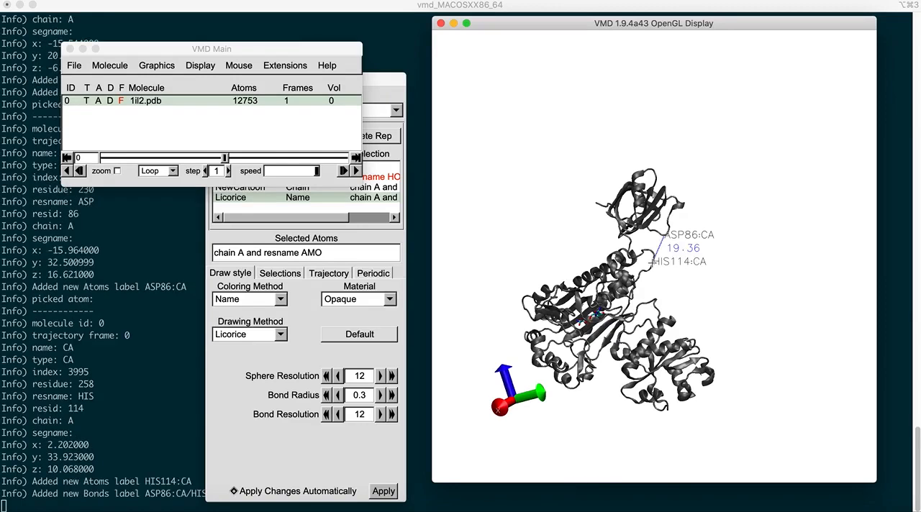
{"action": "left_click_drag", "start_coordinate": [703, 290], "coordinate": [689, 289]}
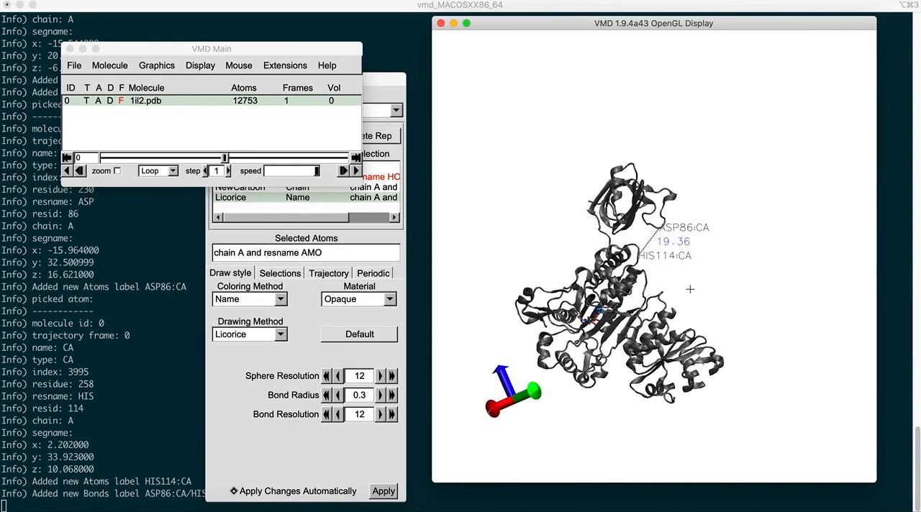
{"action": "left_click_drag", "start_coordinate": [690, 289], "coordinate": [685, 285]}
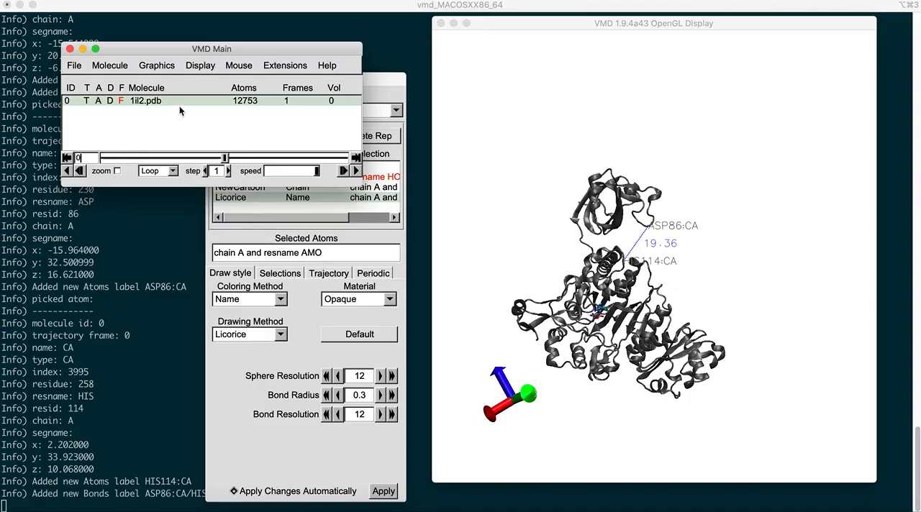
Step: Delete the ASP86:CA and HIS114:CA atom labels in the label manager
{"action": "left_click", "coordinate": [160, 66]}
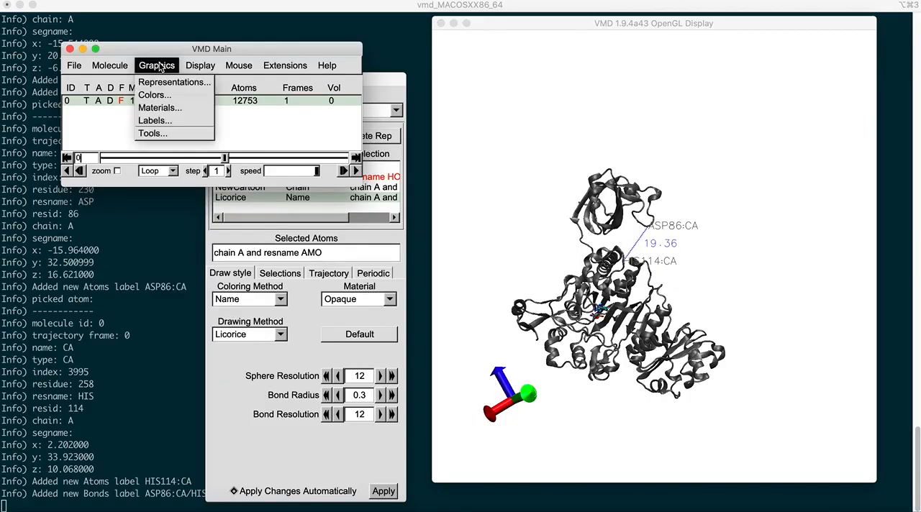
{"action": "left_click", "coordinate": [168, 120]}
{"action": "left_click_drag", "start_coordinate": [199, 91], "coordinate": [213, 144]}
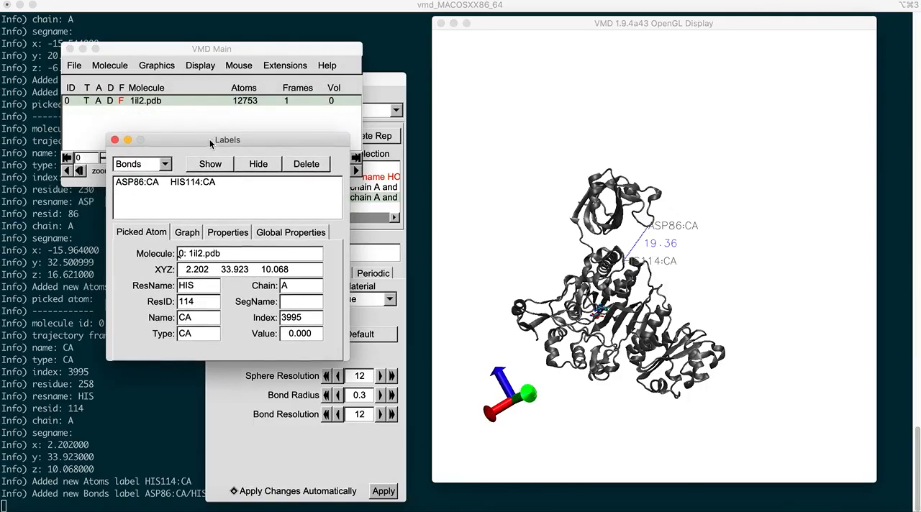
{"action": "left_click", "coordinate": [144, 166]}
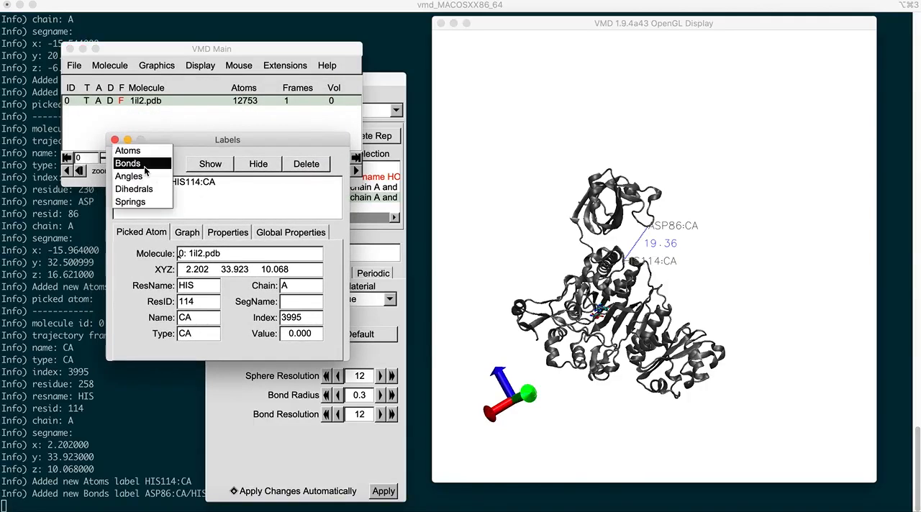
{"action": "left_click", "coordinate": [137, 151]}
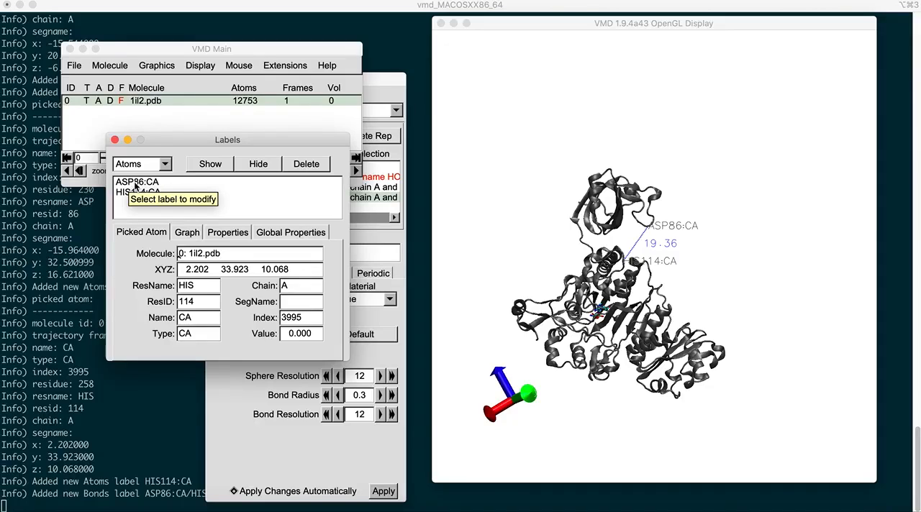
{"action": "left_click", "coordinate": [135, 183]}
{"action": "left_click_drag", "start_coordinate": [135, 185], "coordinate": [134, 203]}
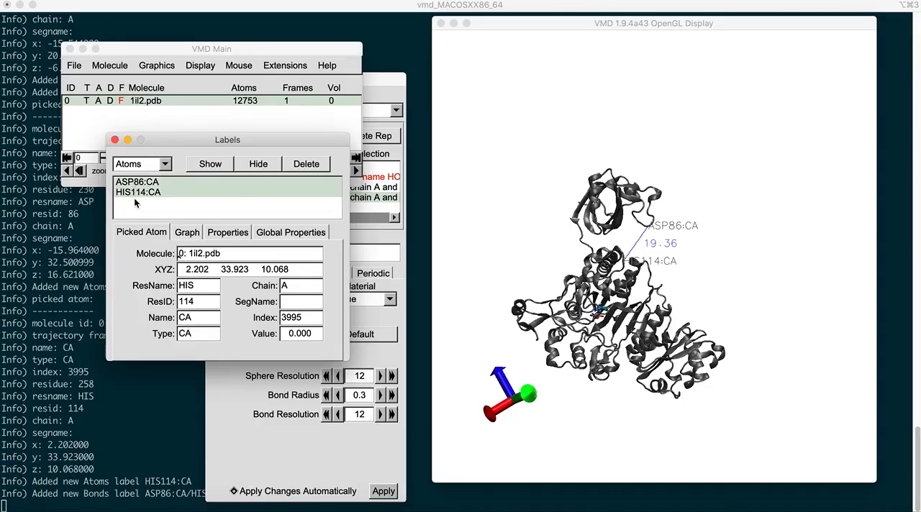
{"action": "left_click", "coordinate": [294, 167]}
Step: Delete the bond label between ASP86:CA and HIS114:CA, and close the label manager
{"action": "left_click", "coordinate": [167, 166]}
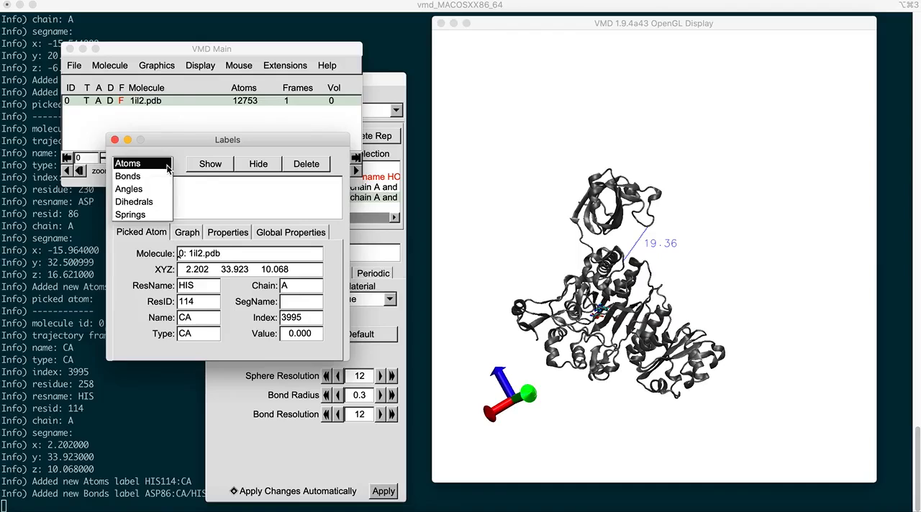
{"action": "left_click", "coordinate": [157, 178]}
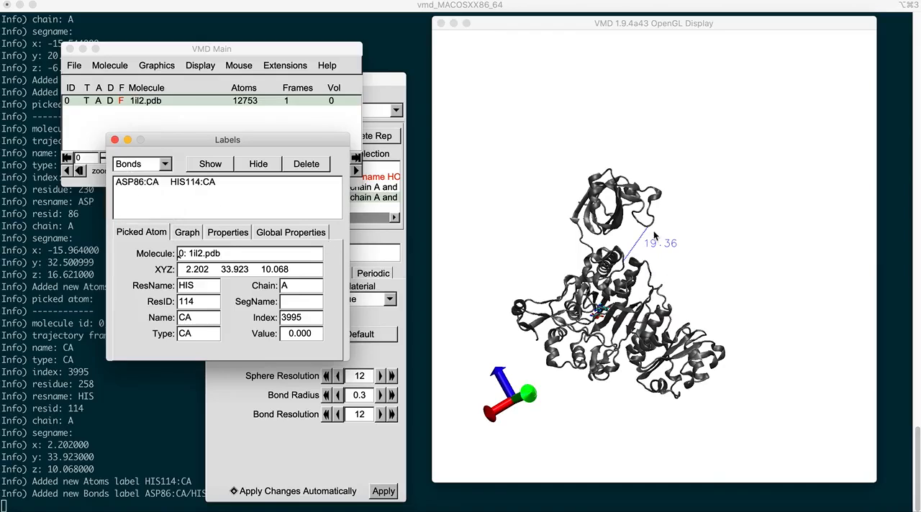
{"action": "left_click", "coordinate": [203, 185]}
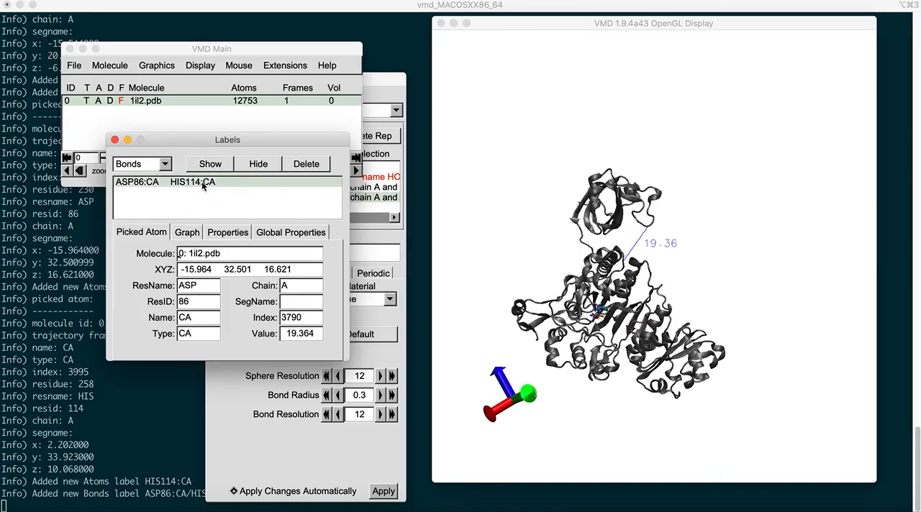
{"action": "left_click", "coordinate": [317, 165]}
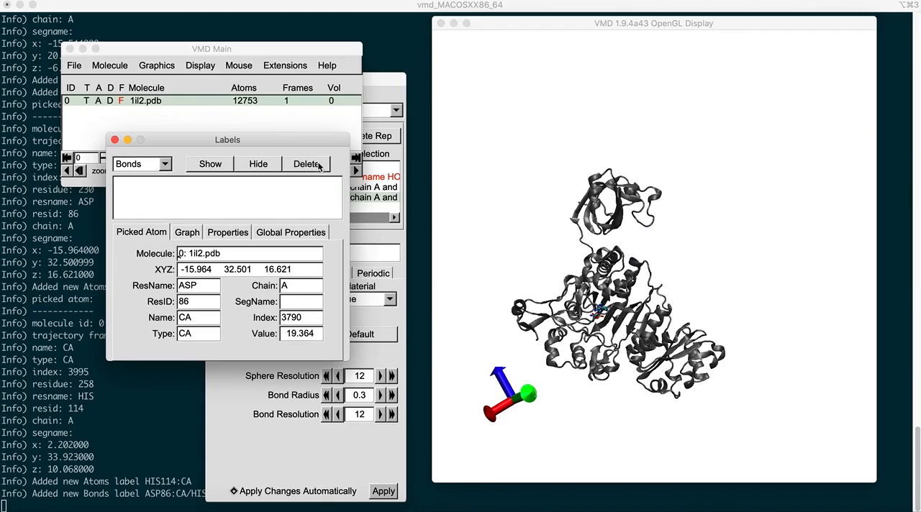
{"action": "left_click", "coordinate": [114, 140]}
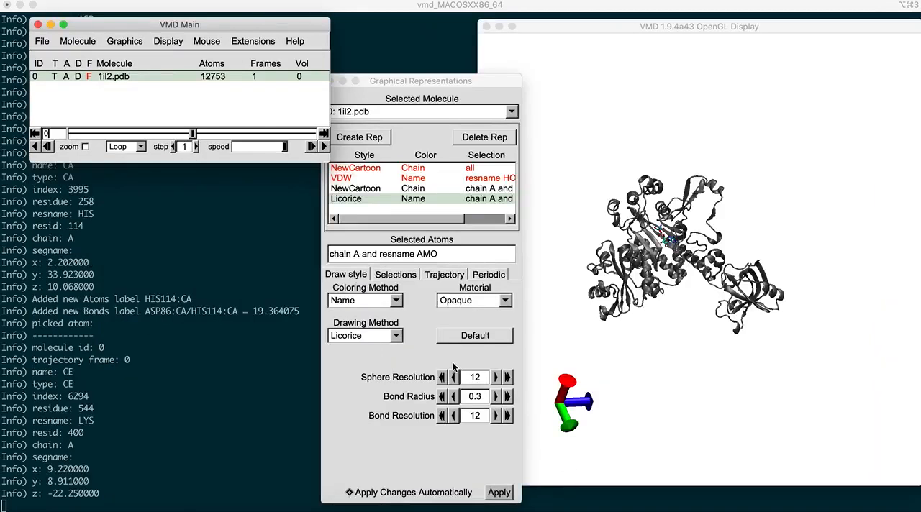
Step: Open the Tk Console and enlarge its window for entering commands
{"action": "left_click", "coordinate": [259, 44]}
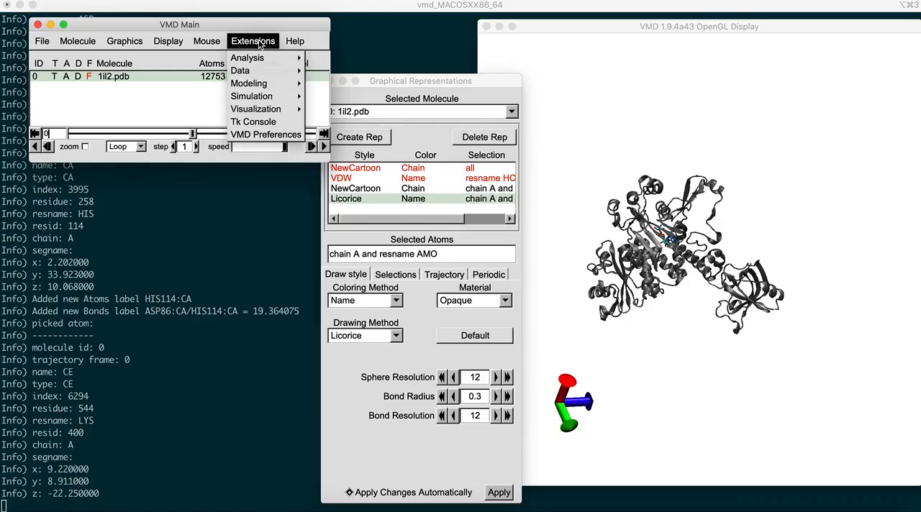
{"action": "left_click", "coordinate": [259, 122]}
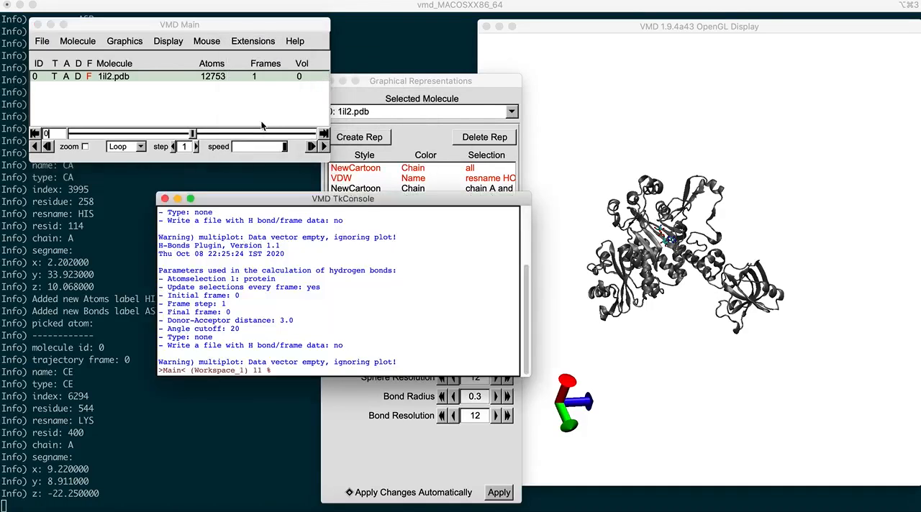
{"action": "left_click_drag", "start_coordinate": [433, 203], "coordinate": [389, 195]}
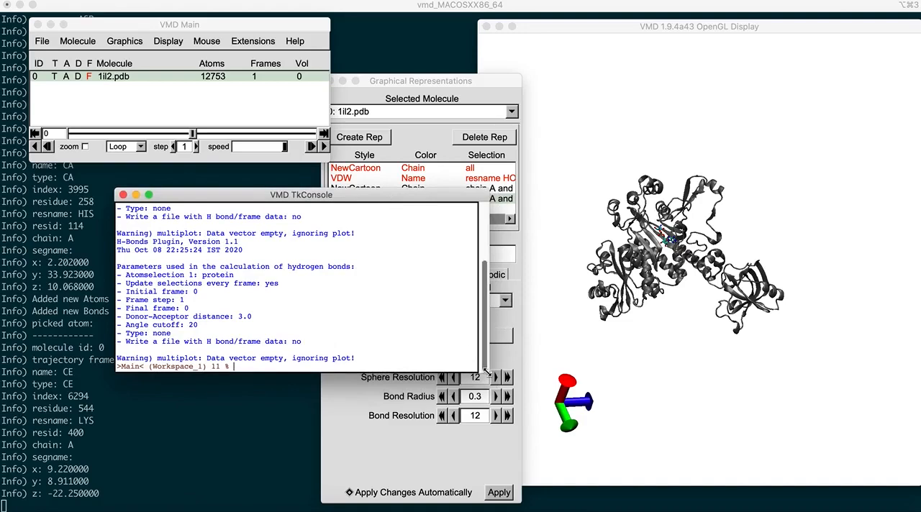
{"action": "left_click_drag", "start_coordinate": [487, 372], "coordinate": [529, 415]}
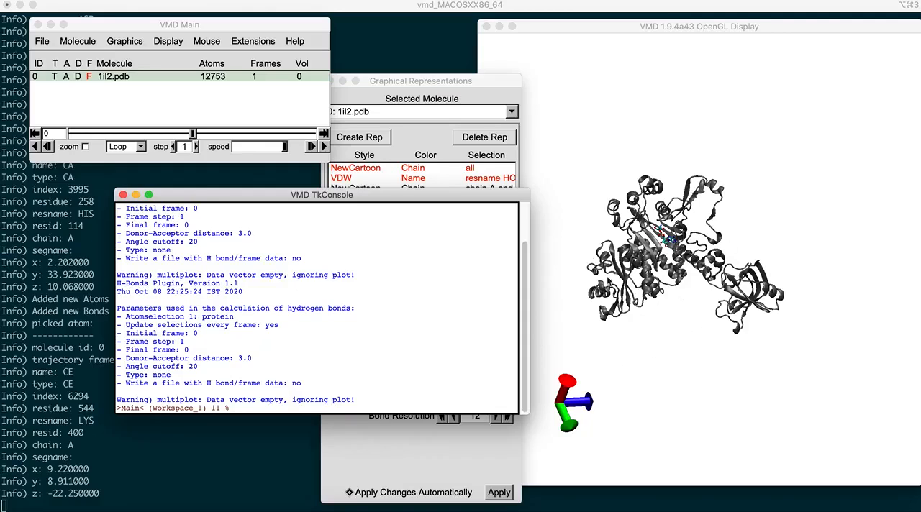
Step: Store a selection of all atoms of the top molecule by running set sel [atomselect top all]
{"action": "type", "text": "set sel"}
{"action": "type", "text": "[atomselectr"}
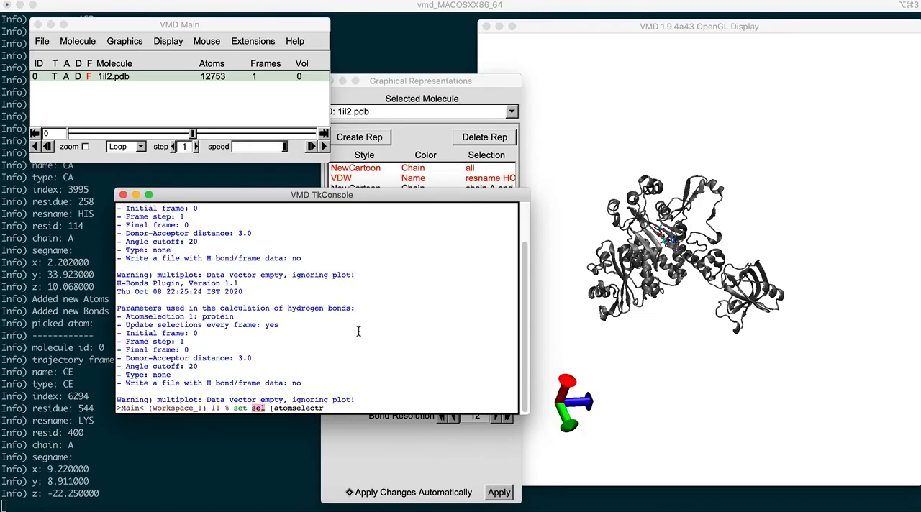
{"action": "key", "text": "BackSpace"}
{"action": "type", "text": "top all]"}
{"action": "key", "text": "Return"}
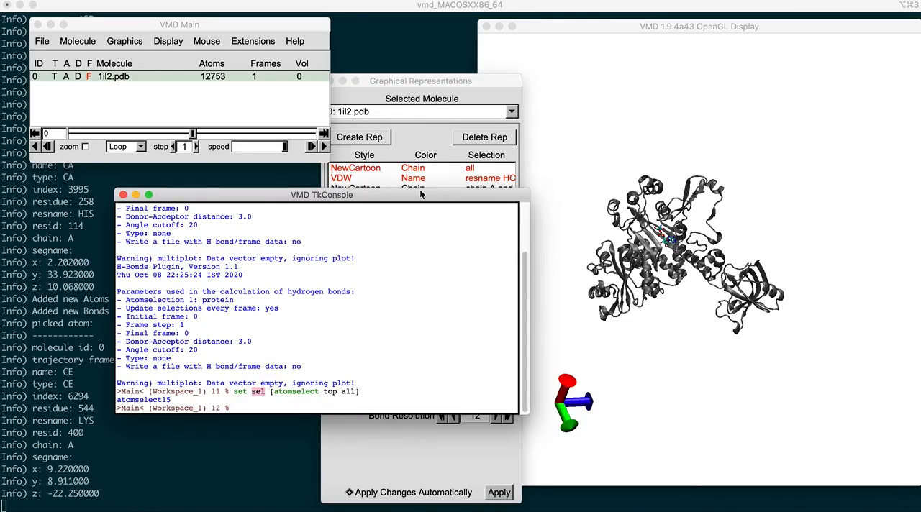
Step: Examine the selection name returned in the Tk Console, and move the console clear of the displayed complex
{"action": "left_click_drag", "start_coordinate": [419, 194], "coordinate": [493, 109]}
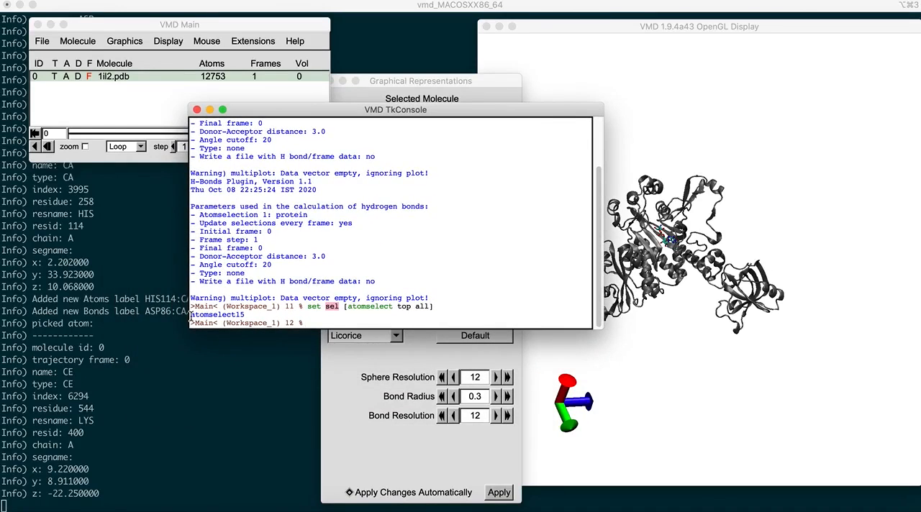
{"action": "left_click_drag", "start_coordinate": [191, 314], "coordinate": [247, 314]}
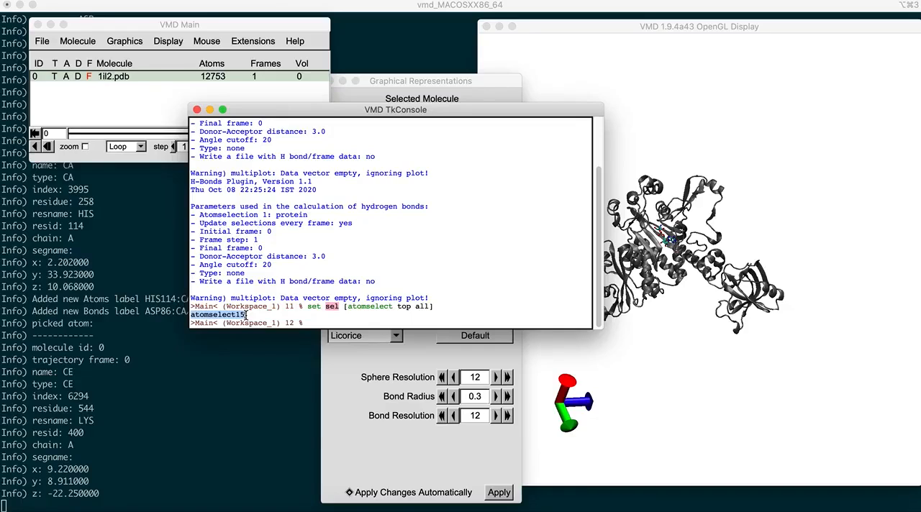
{"action": "left_click", "coordinate": [249, 314]}
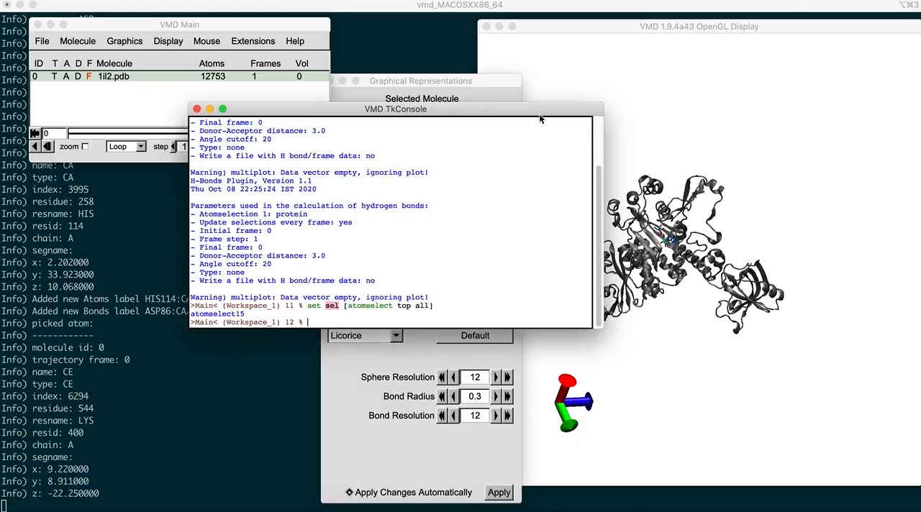
{"action": "left_click_drag", "start_coordinate": [539, 114], "coordinate": [460, 123]}
{"action": "mouse_move", "coordinate": [706, 302]}
{"action": "left_mouse_down"}
{"action": "mouse_move", "coordinate": [717, 318]}
{"action": "mouse_move", "coordinate": [691, 302]}
{"action": "left_mouse_up"}
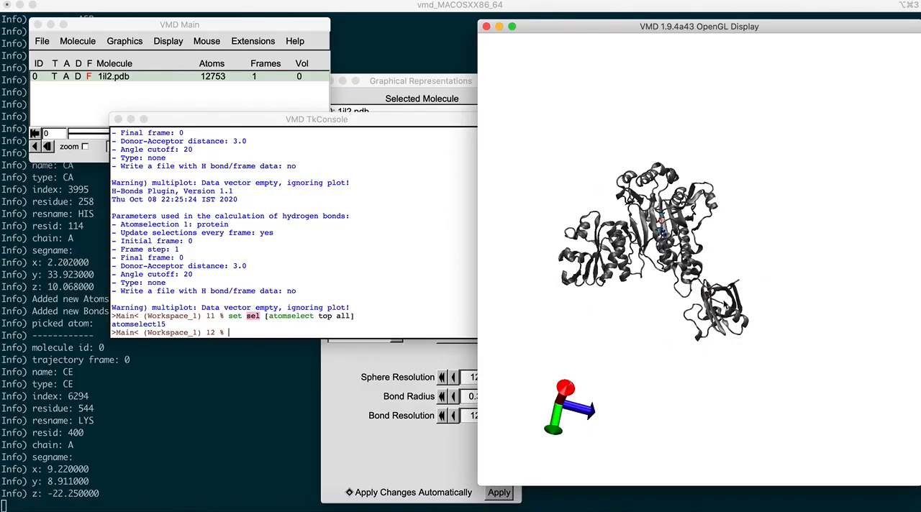
Step: Compute the geometric center of the stored selection by running measure center $sel in the Tk Console, and examine the returned coordinates
{"action": "left_click", "coordinate": [234, 334]}
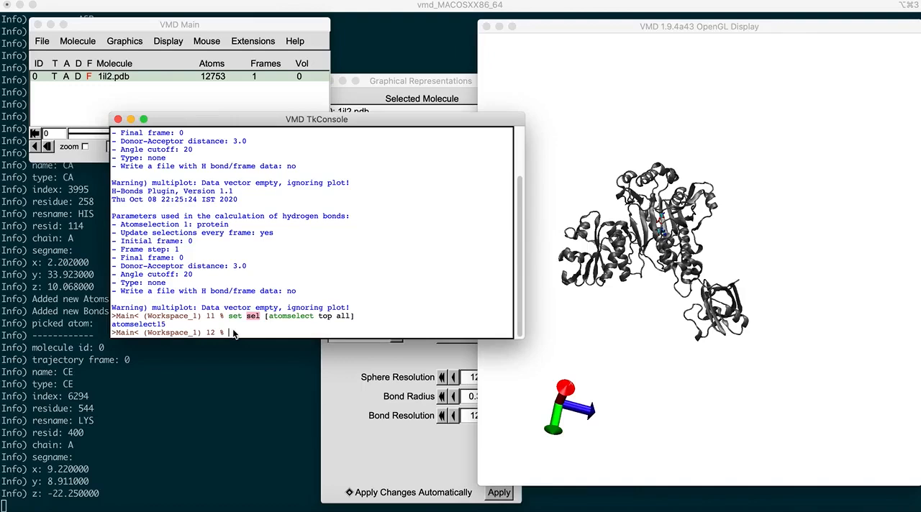
{"action": "type", "text": "measure"}
{"action": "left_click_drag", "start_coordinate": [359, 118], "coordinate": [374, 149]}
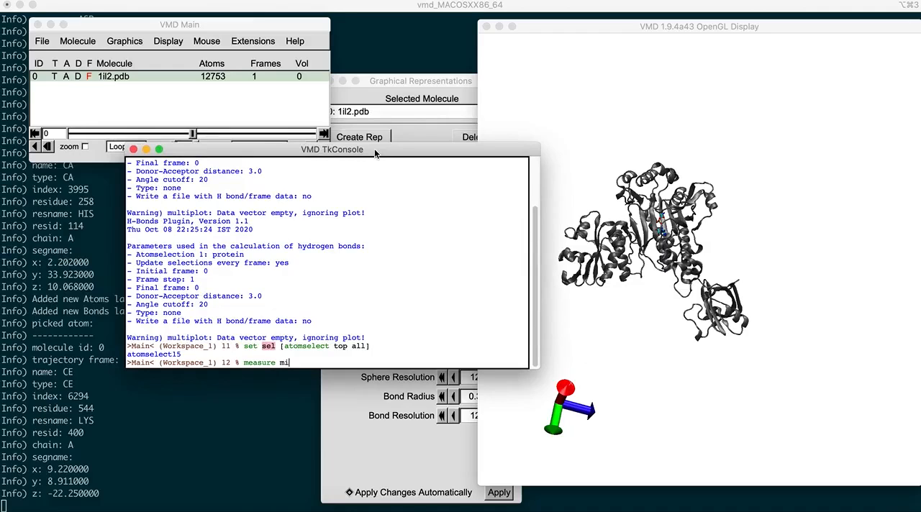
{"action": "type", "text": "center $sel"}
{"action": "key", "text": "Return"}
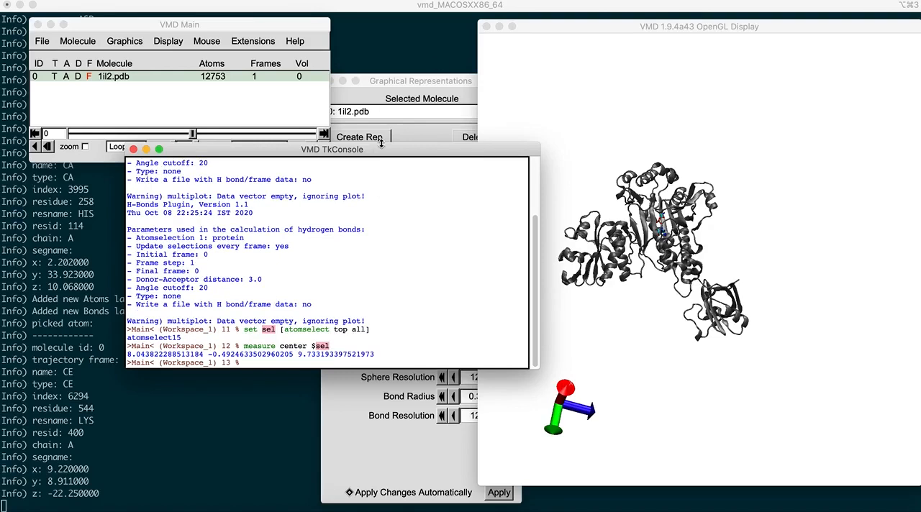
{"action": "left_click_drag", "start_coordinate": [383, 153], "coordinate": [420, 172]}
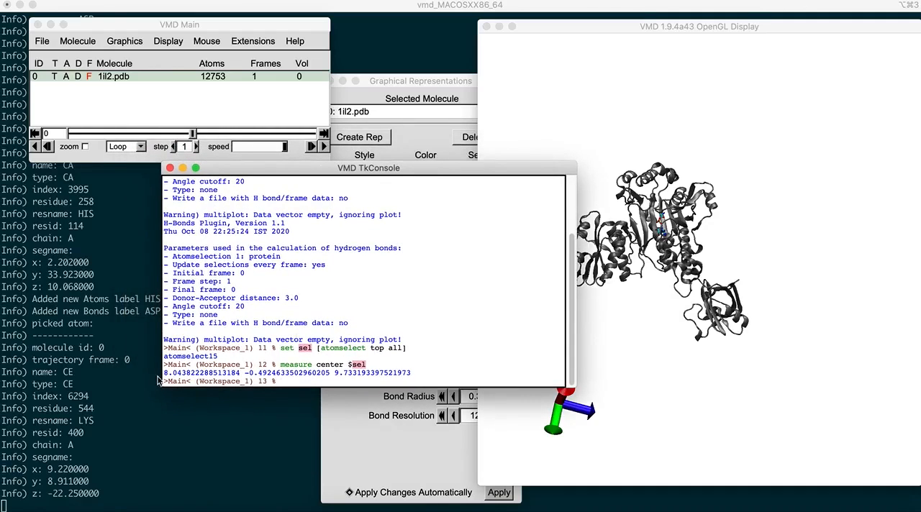
{"action": "left_click_drag", "start_coordinate": [163, 373], "coordinate": [411, 374]}
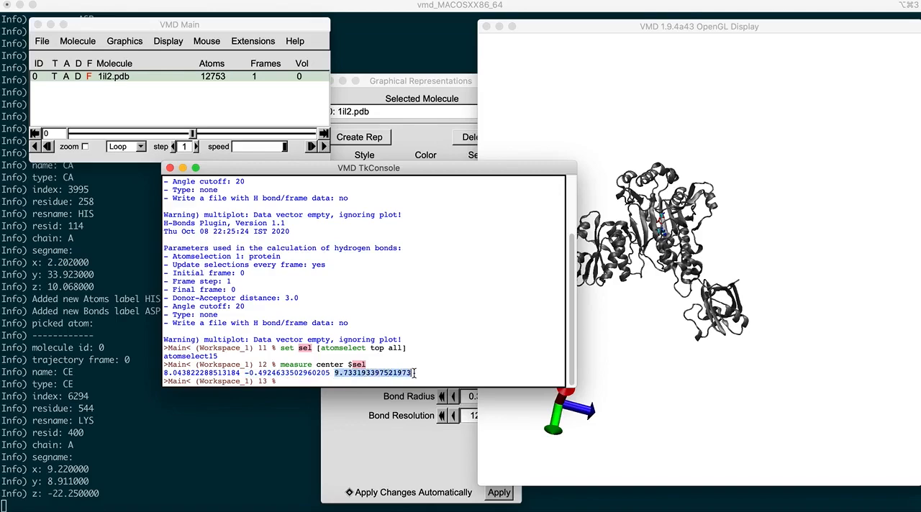
{"action": "left_click", "coordinate": [412, 348]}
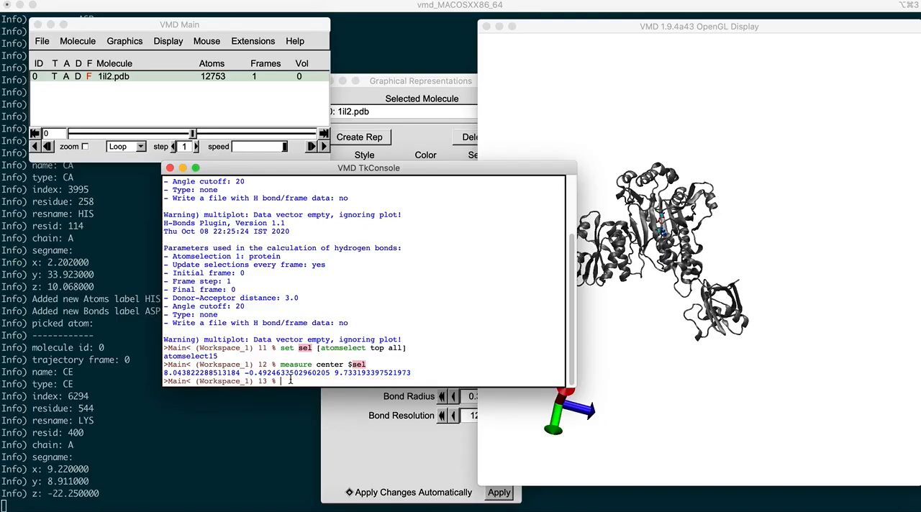
Step: Compute the coordinate bounds of the stored selection by running measure minmax $sel, and examine the minimum and maximum coordinate sets
{"action": "type", "text": "measure minmax $sel"}
{"action": "key", "text": "Return"}
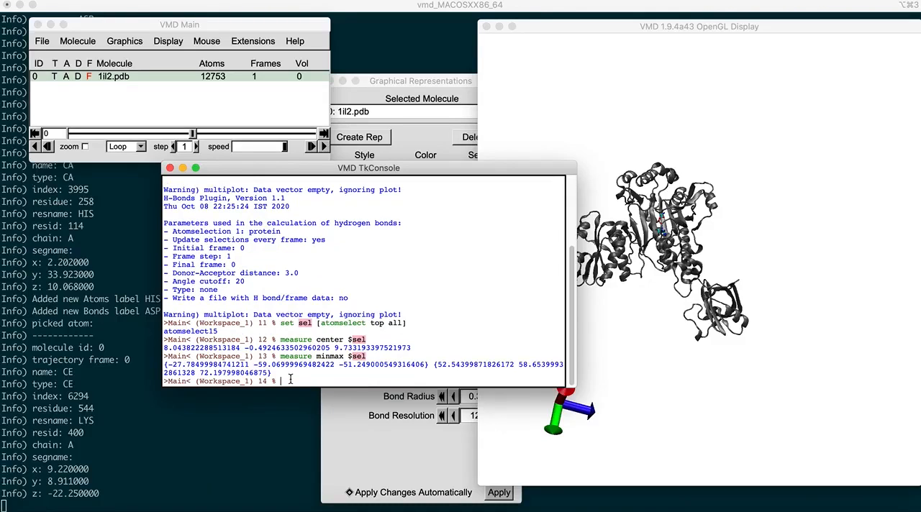
{"action": "left_click_drag", "start_coordinate": [166, 365], "coordinate": [427, 367]}
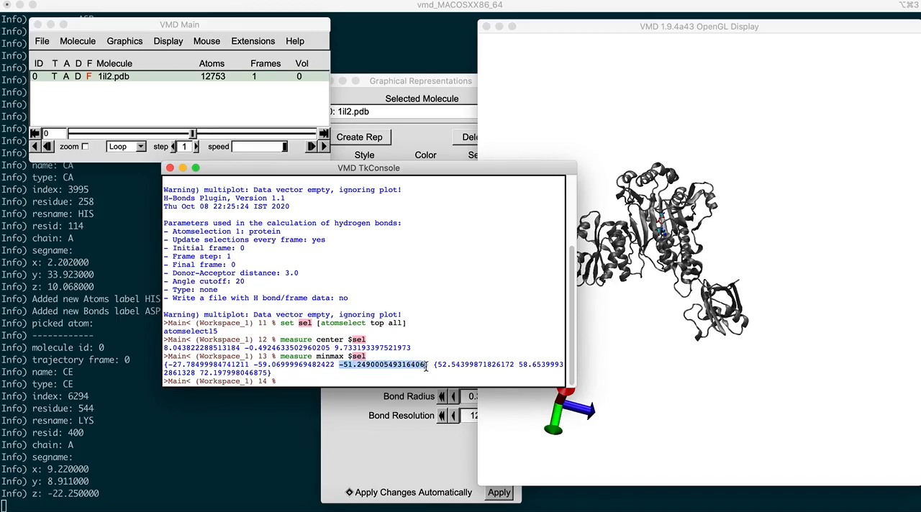
{"action": "left_click", "coordinate": [440, 366]}
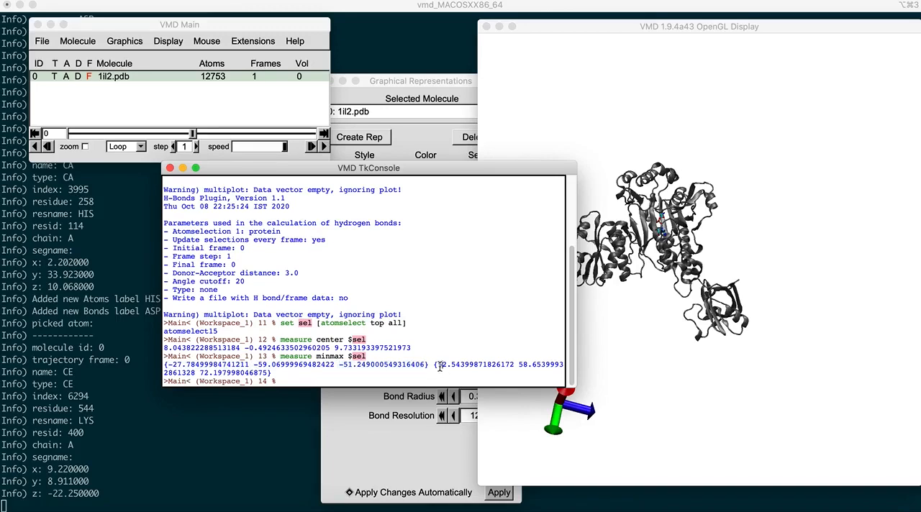
{"action": "left_click_drag", "start_coordinate": [436, 366], "coordinate": [520, 367]}
{"action": "left_click_drag", "start_coordinate": [522, 365], "coordinate": [537, 365]}
{"action": "left_click", "coordinate": [528, 365]}
Step: Review the available analysis, data and visualization extensions, and open Movie Maker with its window placed clear of the main window
{"action": "key", "text": "super+grave"}
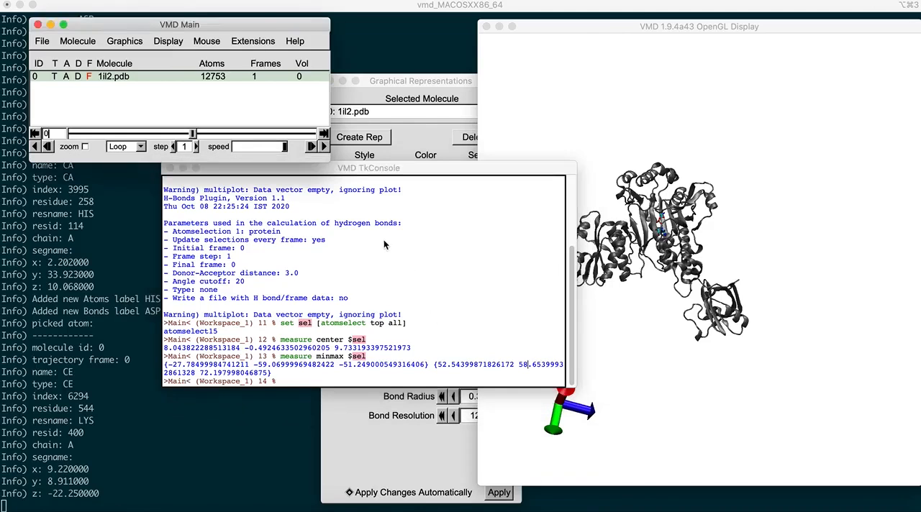
{"action": "left_click", "coordinate": [255, 41]}
{"action": "mouse_move", "coordinate": [257, 61]}
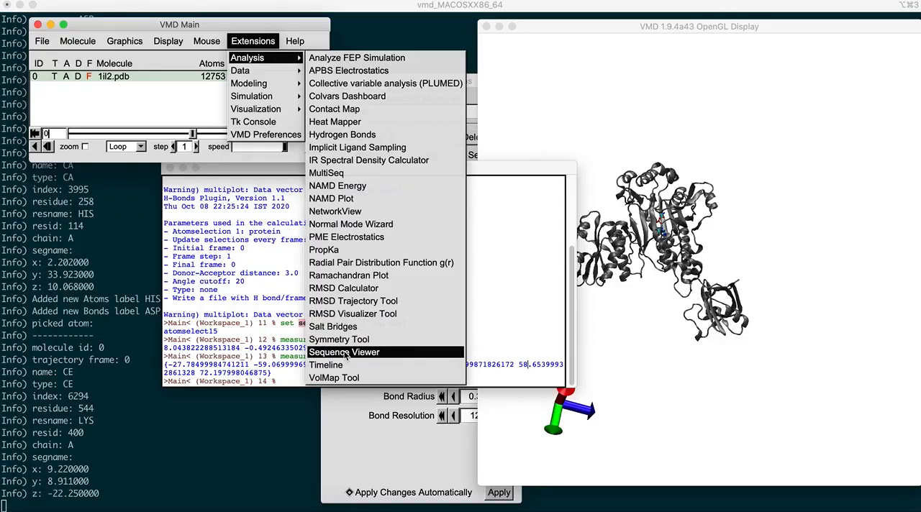
{"action": "mouse_move", "coordinate": [258, 75]}
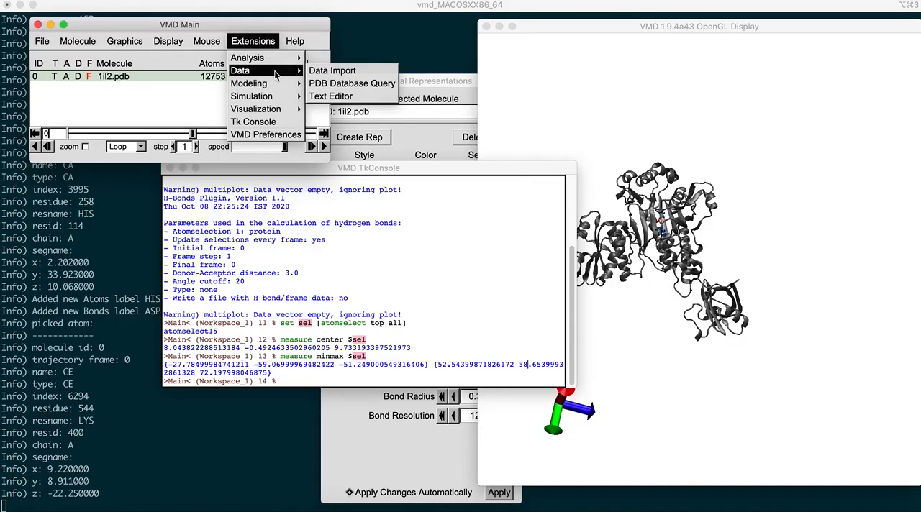
{"action": "mouse_move", "coordinate": [288, 88]}
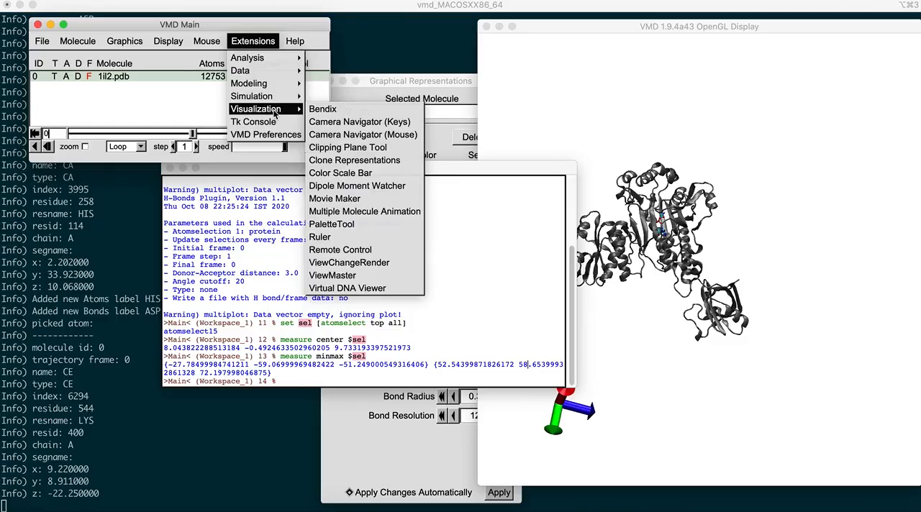
{"action": "left_click", "coordinate": [349, 201]}
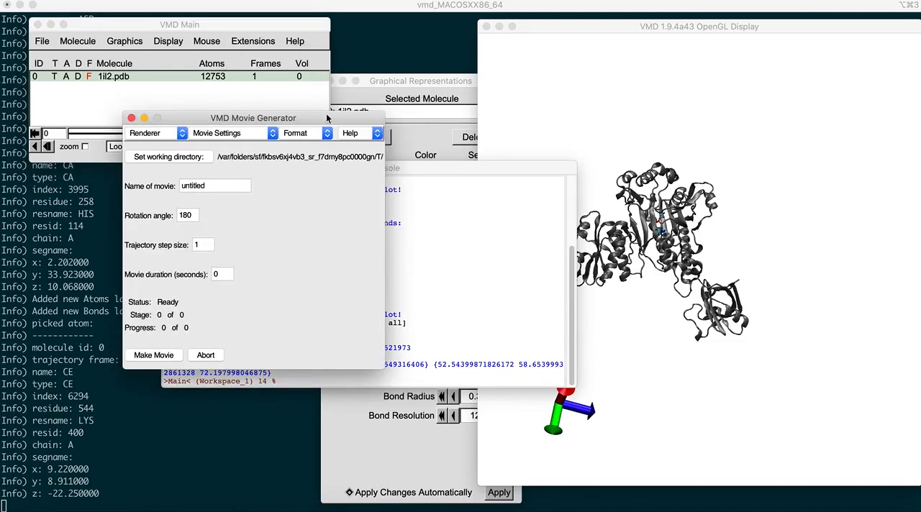
{"action": "left_click_drag", "start_coordinate": [326, 118], "coordinate": [341, 181]}
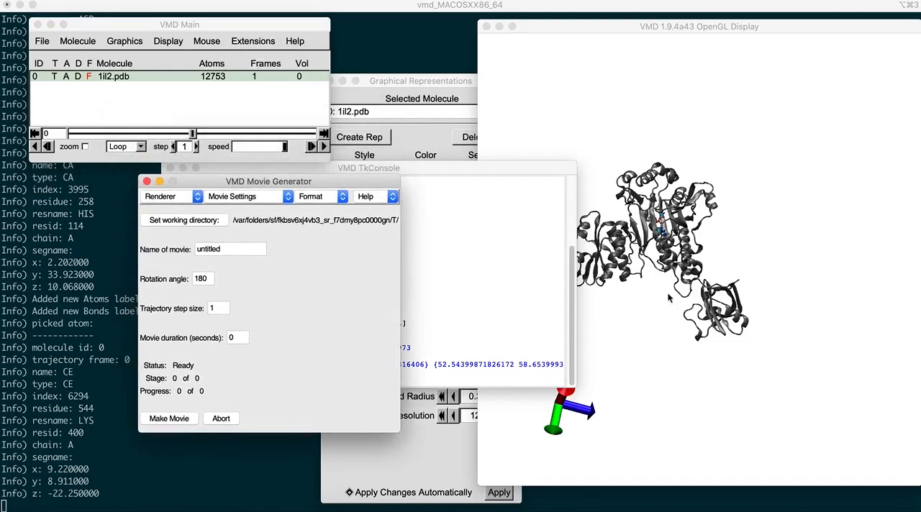
Step: Examine the renderer, movie type and output format options in the movie generator, and close it without making a movie
{"action": "left_click_drag", "start_coordinate": [683, 301], "coordinate": [711, 306]}
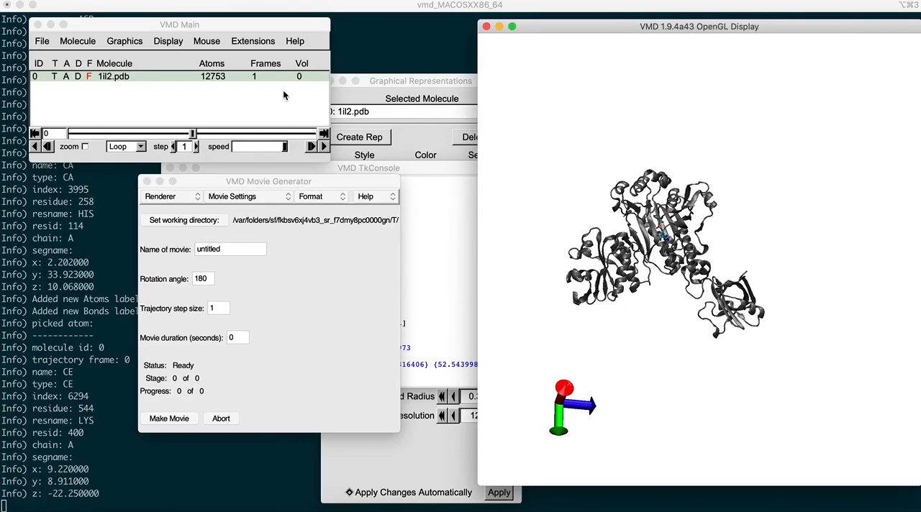
{"action": "left_click", "coordinate": [253, 74]}
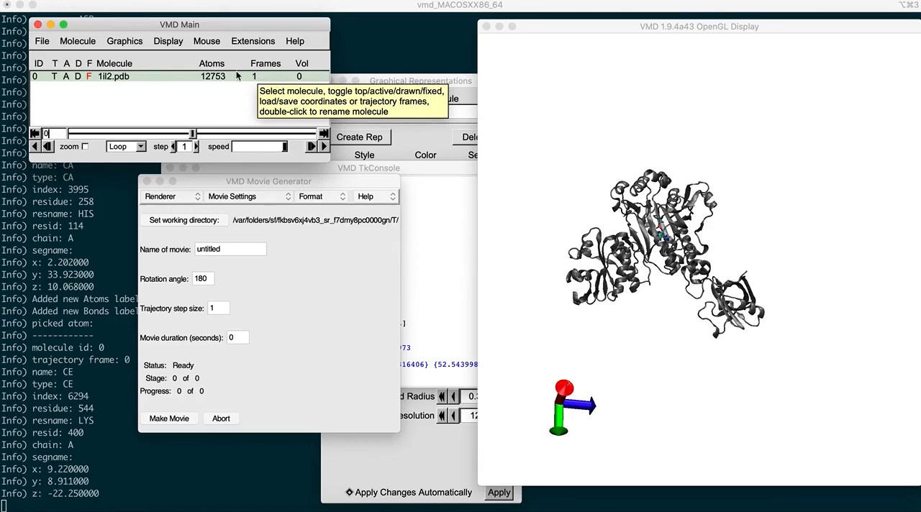
{"action": "left_click_drag", "start_coordinate": [284, 185], "coordinate": [284, 213]}
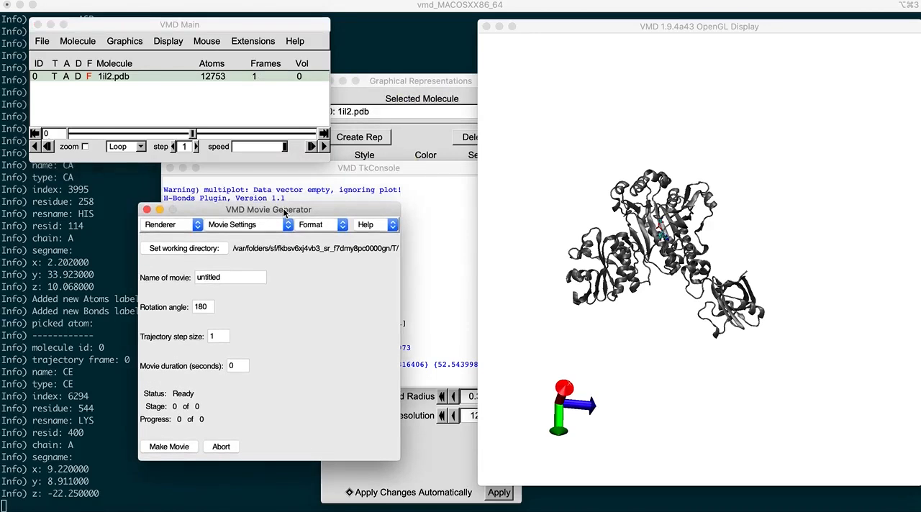
{"action": "left_click", "coordinate": [195, 226]}
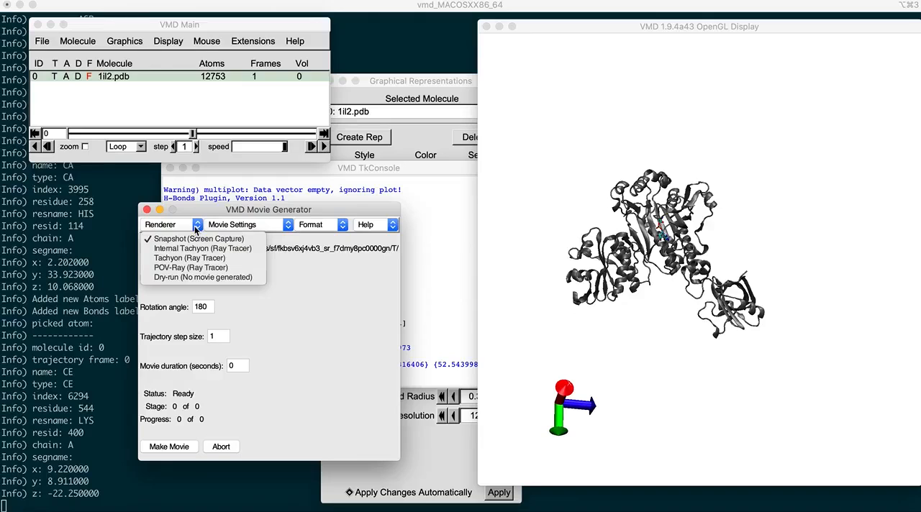
{"action": "left_click", "coordinate": [637, 311]}
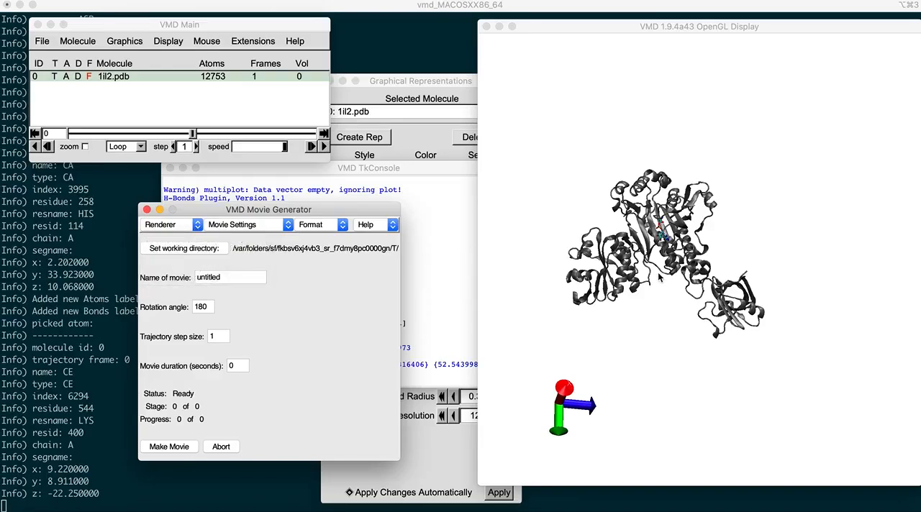
{"action": "left_click_drag", "start_coordinate": [657, 278], "coordinate": [629, 291]}
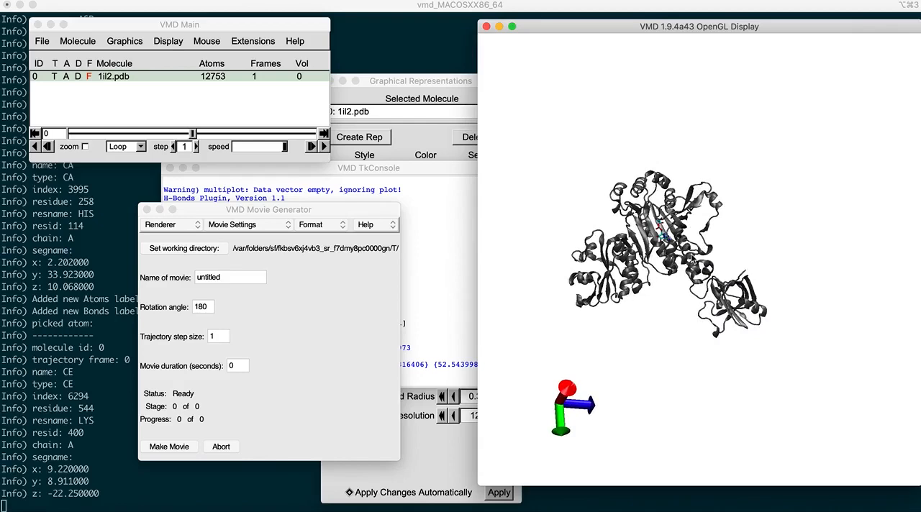
{"action": "left_click", "coordinate": [253, 225]}
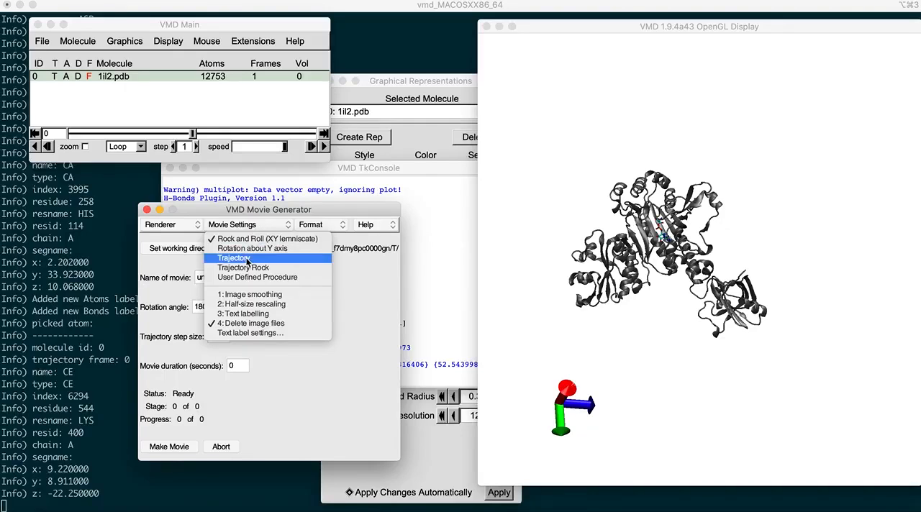
{"action": "left_click", "coordinate": [245, 257]}
{"action": "left_click", "coordinate": [318, 225]}
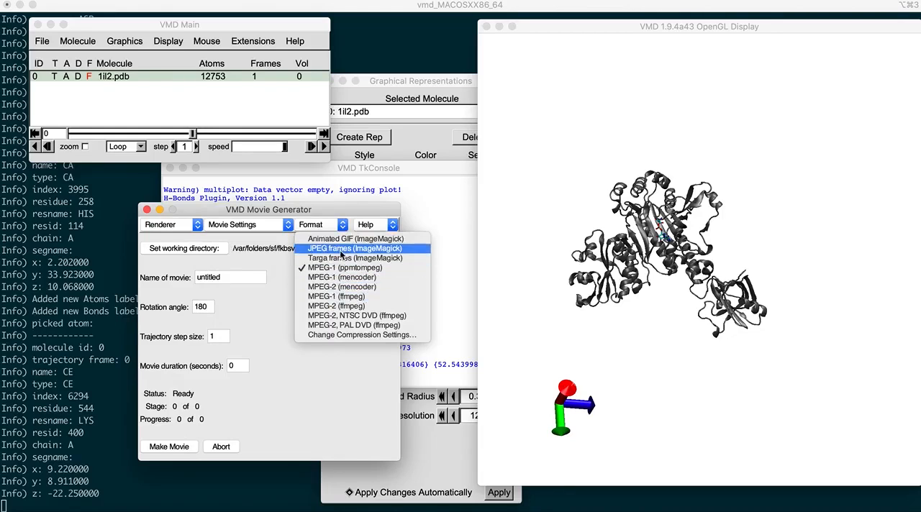
{"action": "left_click", "coordinate": [267, 307]}
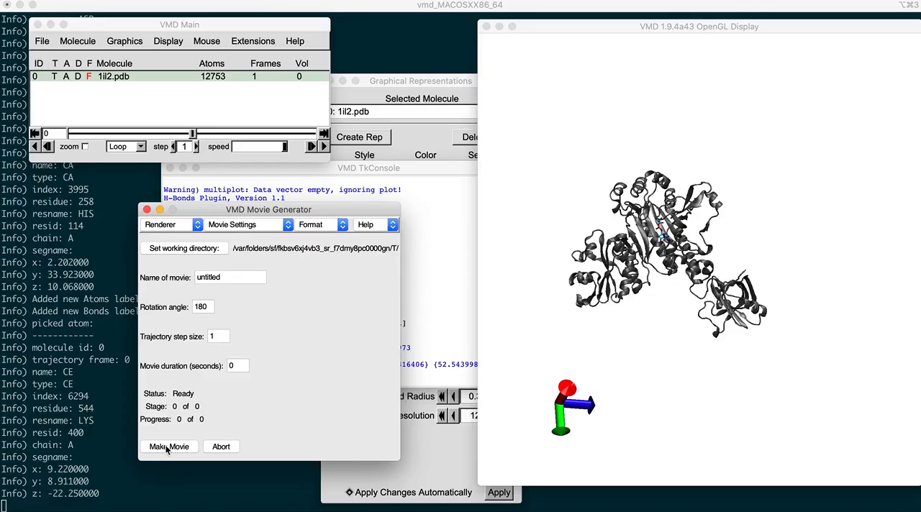
{"action": "left_click", "coordinate": [147, 210]}
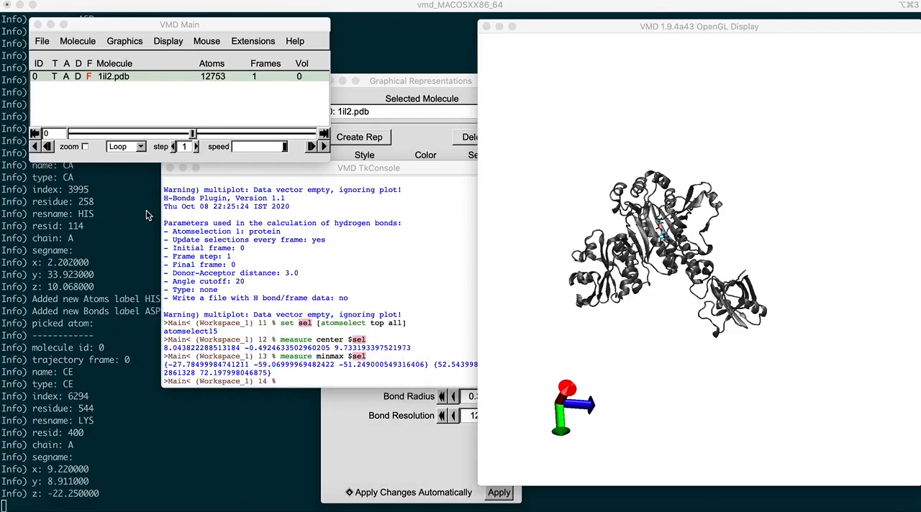
Step: Set the material of the NewCartoon representation for chain A and protein to Transparent, and inspect the bound AMO ligand up close
{"action": "left_click_drag", "start_coordinate": [120, 24], "coordinate": [198, 66]}
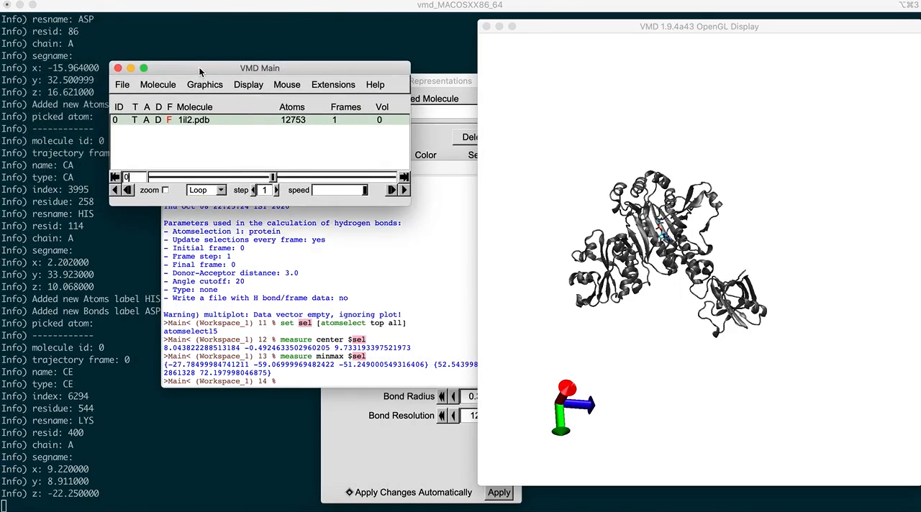
{"action": "left_click_drag", "start_coordinate": [637, 270], "coordinate": [681, 291]}
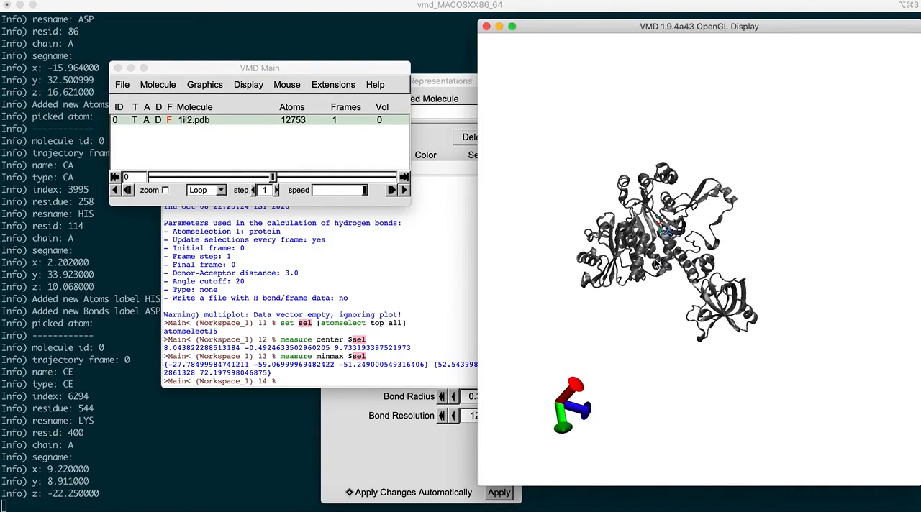
{"action": "scroll", "coordinate": [681, 292], "scroll_direction": "up", "scroll_amount": 6}
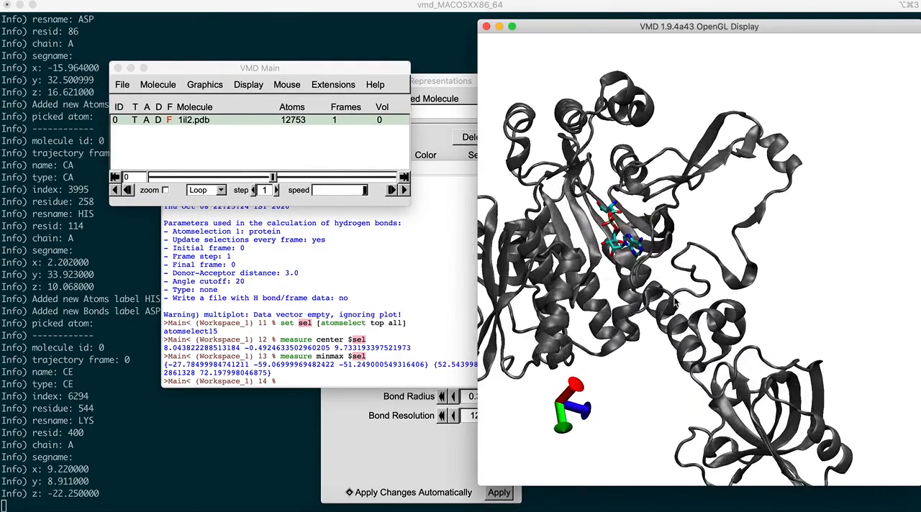
{"action": "left_click_drag", "start_coordinate": [625, 288], "coordinate": [638, 290]}
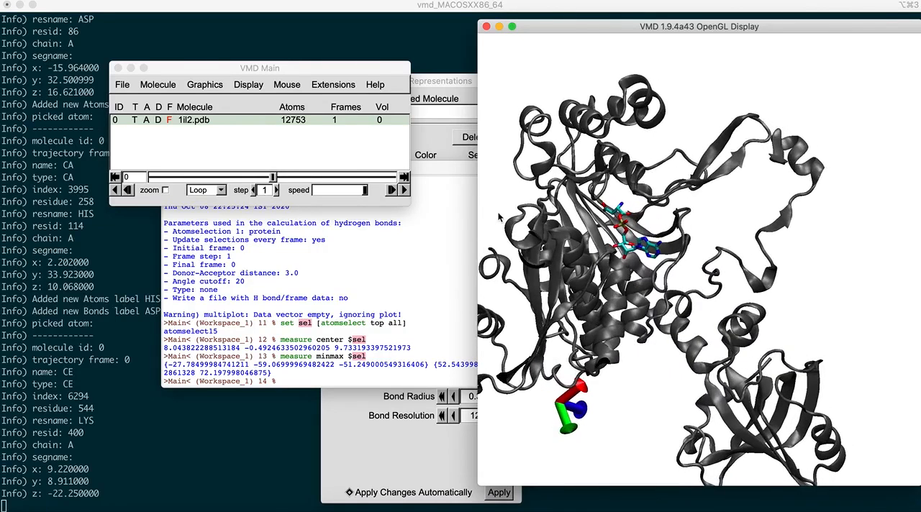
{"action": "left_click", "coordinate": [213, 66]}
{"action": "left_click", "coordinate": [213, 85]}
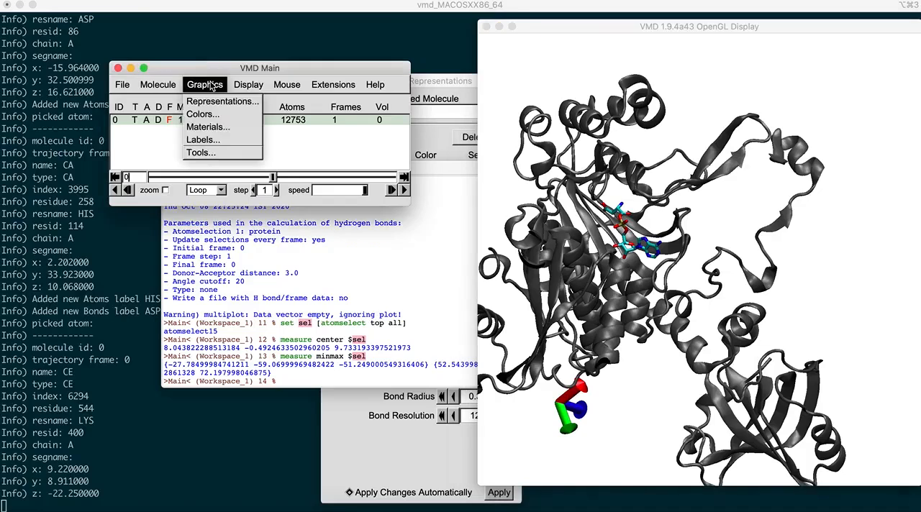
{"action": "left_click", "coordinate": [216, 101]}
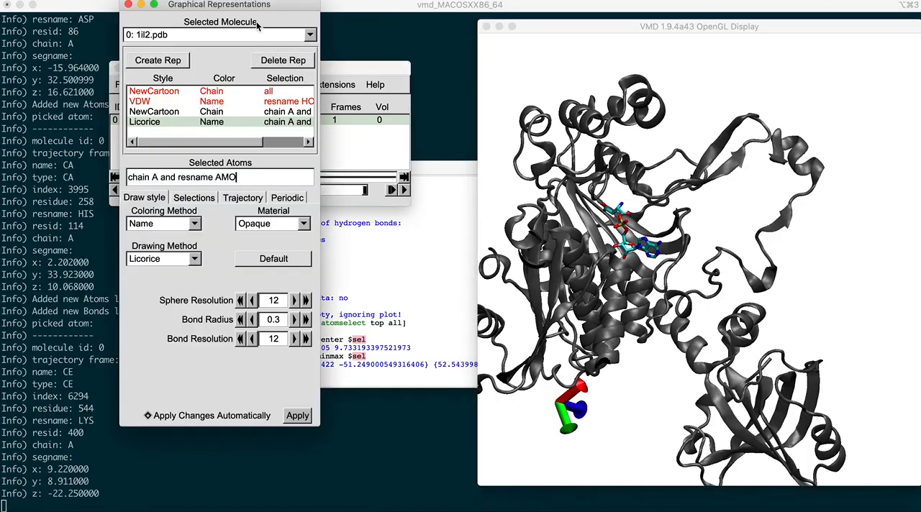
{"action": "left_click_drag", "start_coordinate": [268, 6], "coordinate": [340, 76]}
{"action": "left_click", "coordinate": [241, 244]}
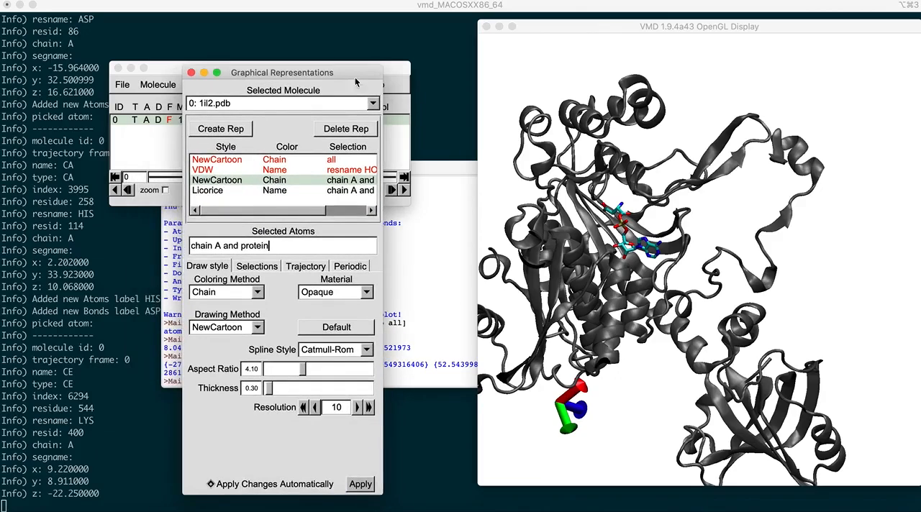
{"action": "left_click_drag", "start_coordinate": [592, 266], "coordinate": [569, 318]}
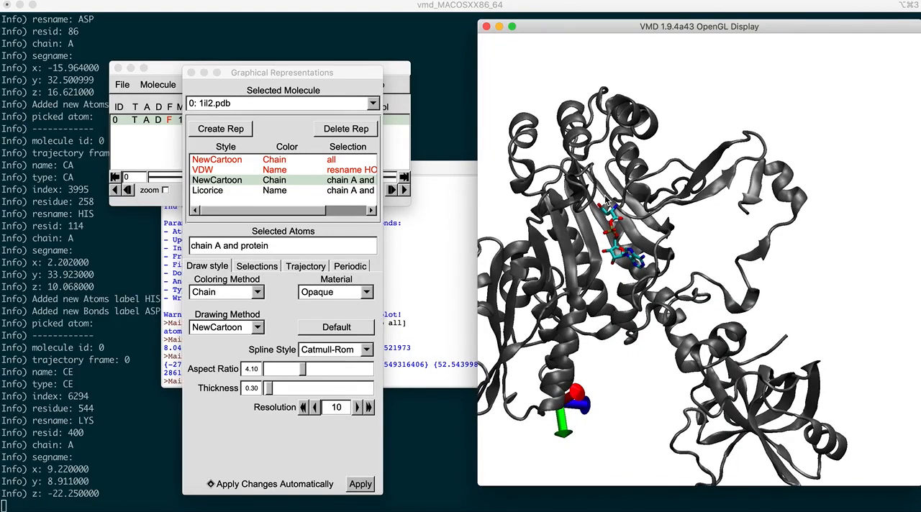
{"action": "left_click", "coordinate": [327, 296]}
{"action": "left_click", "coordinate": [324, 304]}
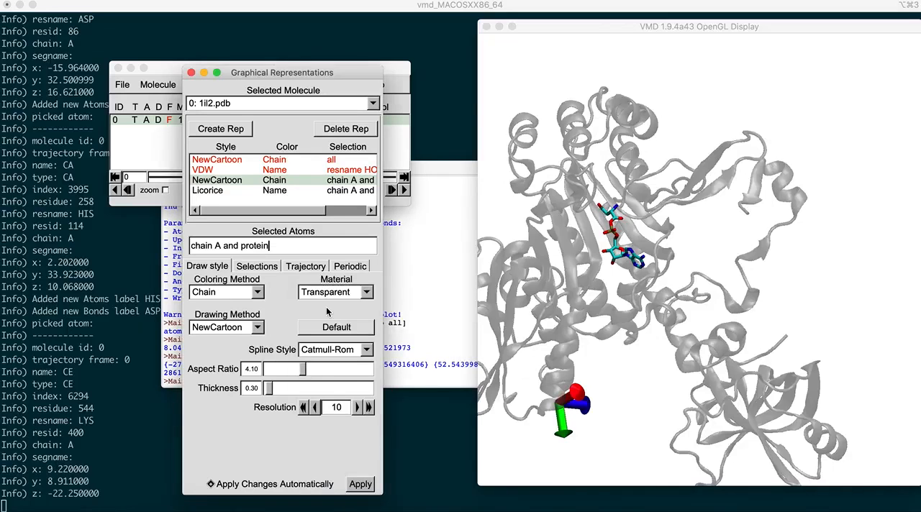
{"action": "left_click", "coordinate": [642, 308]}
{"action": "mouse_move", "coordinate": [642, 309]}
{"action": "left_mouse_down"}
{"action": "mouse_move", "coordinate": [633, 314]}
{"action": "mouse_move", "coordinate": [642, 320]}
{"action": "left_mouse_up"}
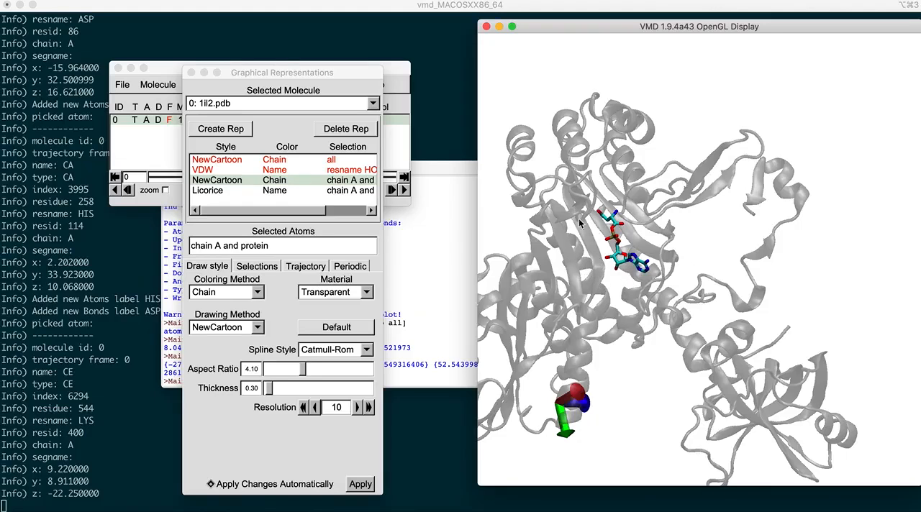
Step: Switch the display's render mode to GLSL and check the transparent cartoon from a slightly rotated view
{"action": "left_click_drag", "start_coordinate": [626, 298], "coordinate": [601, 295]}
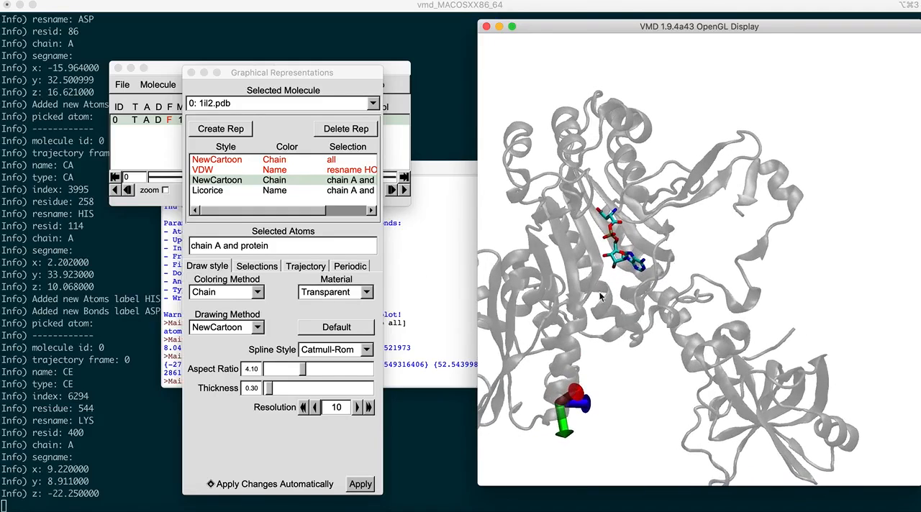
{"action": "left_click", "coordinate": [160, 77]}
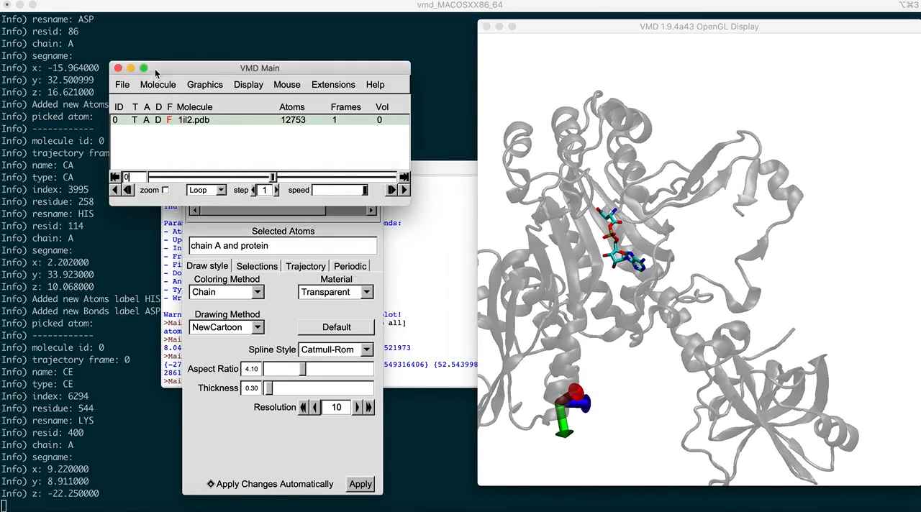
{"action": "left_click", "coordinate": [247, 85]}
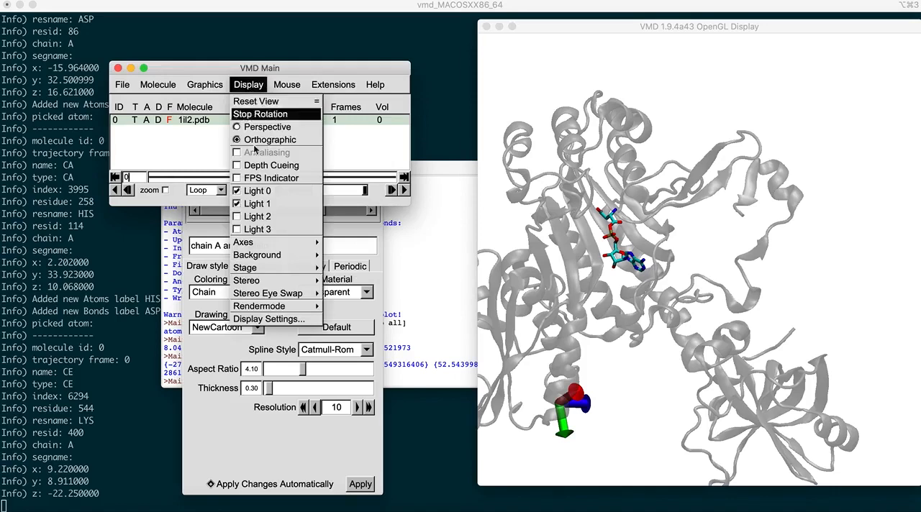
{"action": "mouse_move", "coordinate": [282, 307]}
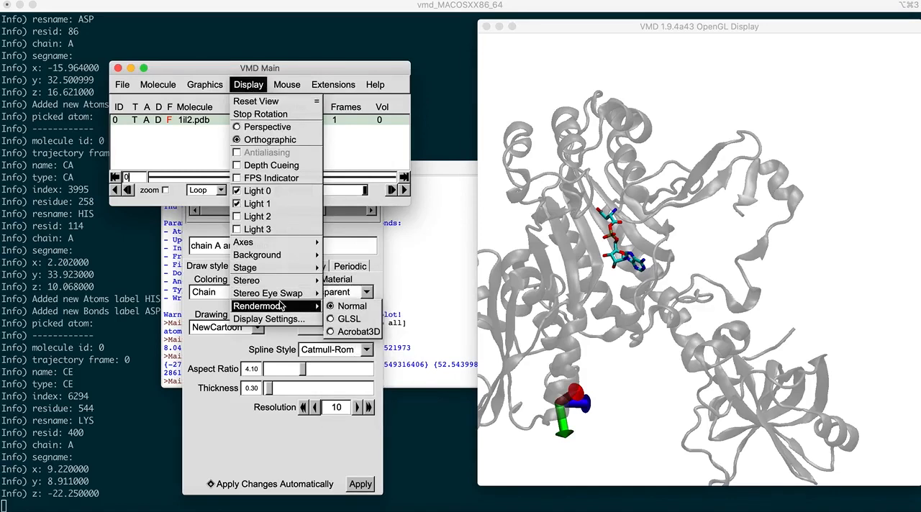
{"action": "left_click", "coordinate": [341, 321]}
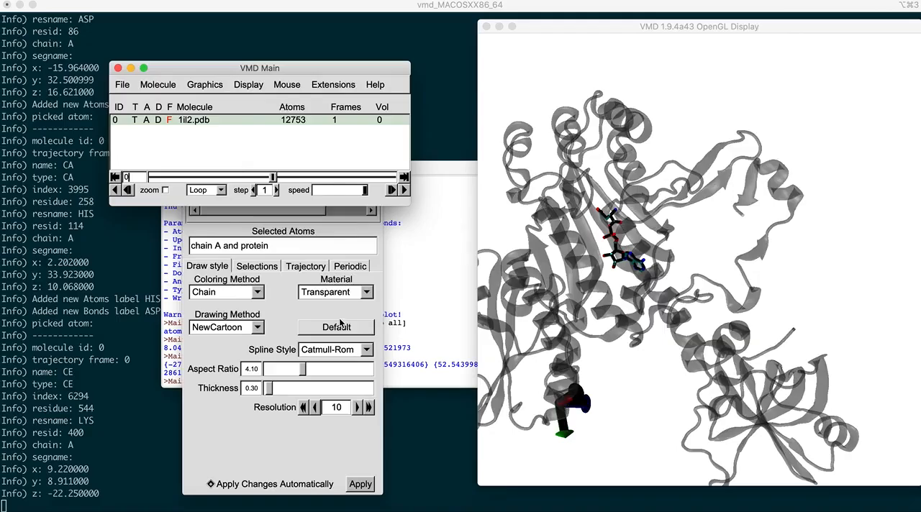
{"action": "mouse_move", "coordinate": [747, 361]}
{"action": "left_mouse_down"}
{"action": "mouse_move", "coordinate": [763, 351]}
{"action": "mouse_move", "coordinate": [750, 357]}
{"action": "left_mouse_up"}
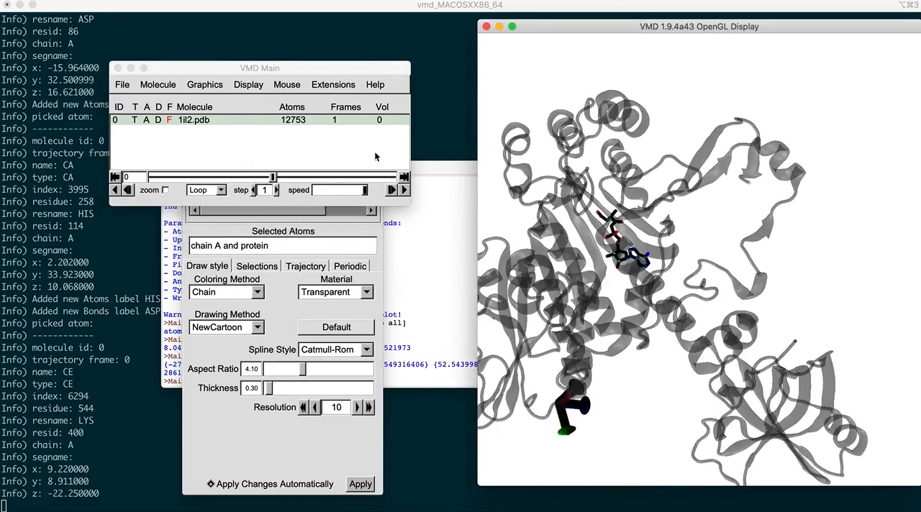
Step: Turn on Light 2 and Light 3 to brighten the protein and ligand in the display
{"action": "left_click", "coordinate": [243, 85]}
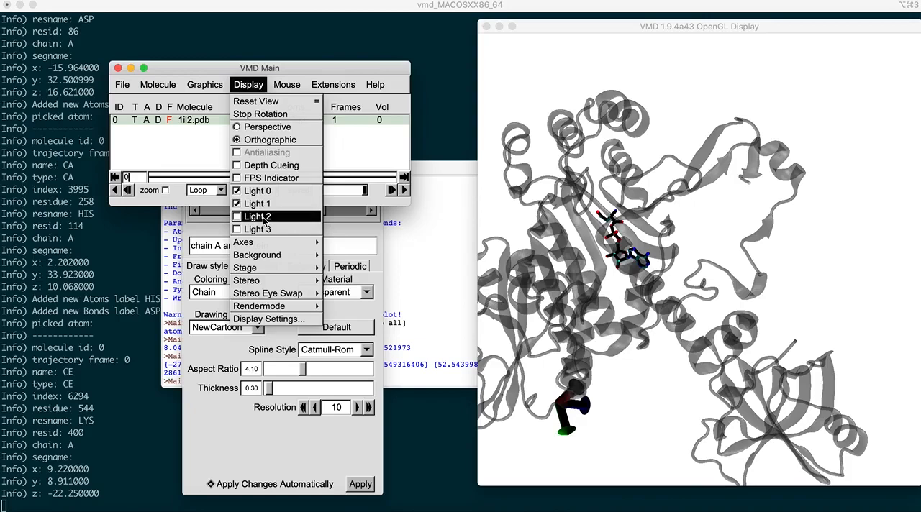
{"action": "left_click", "coordinate": [264, 218]}
{"action": "left_click", "coordinate": [251, 87]}
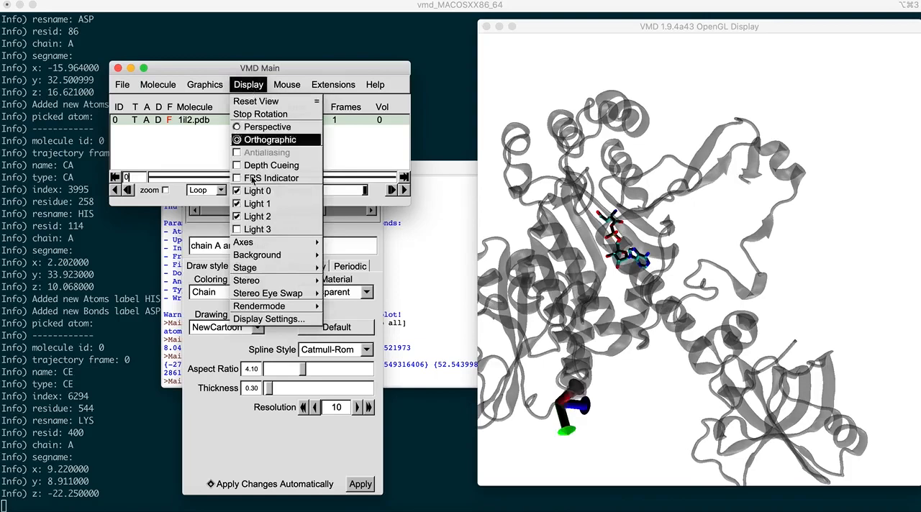
{"action": "left_click", "coordinate": [258, 233]}
{"action": "left_click_drag", "start_coordinate": [669, 366], "coordinate": [672, 371]}
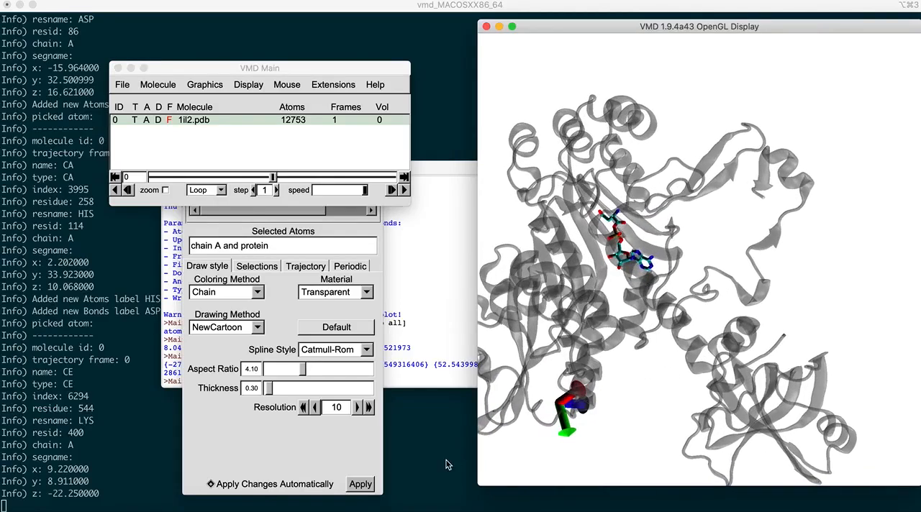
Step: Enlarge the OpenGL display window, and translate and rotate the structure so the whole of chain A fits inside
{"action": "left_click_drag", "start_coordinate": [478, 486], "coordinate": [317, 508]}
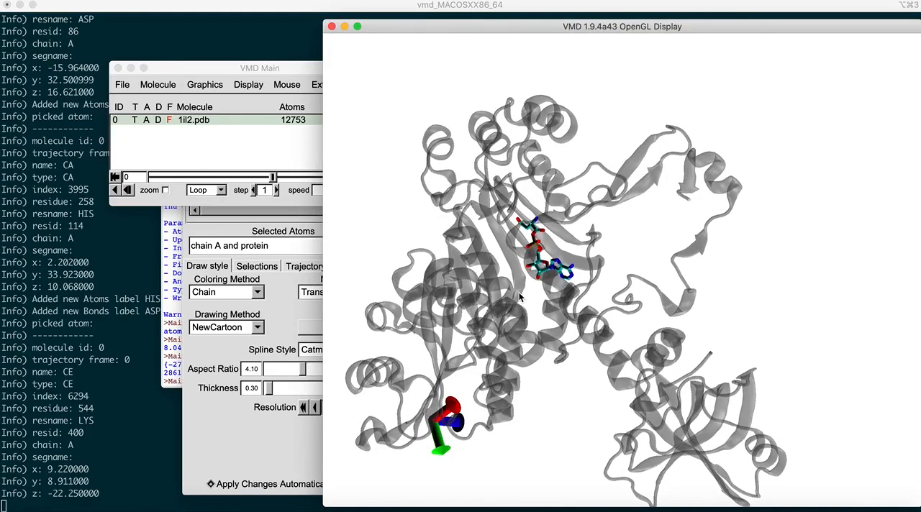
{"action": "key", "text": "t"}
{"action": "left_click_drag", "start_coordinate": [518, 293], "coordinate": [532, 286]}
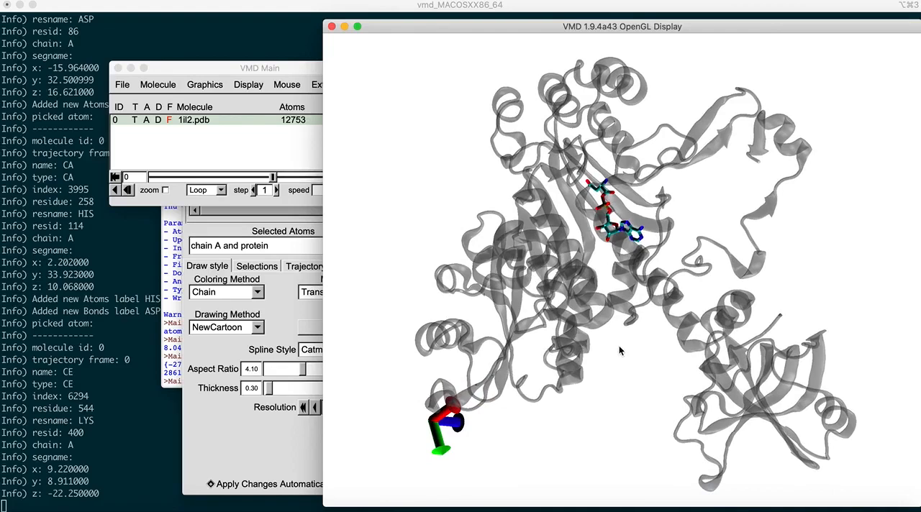
{"action": "left_click_drag", "start_coordinate": [619, 346], "coordinate": [616, 348]}
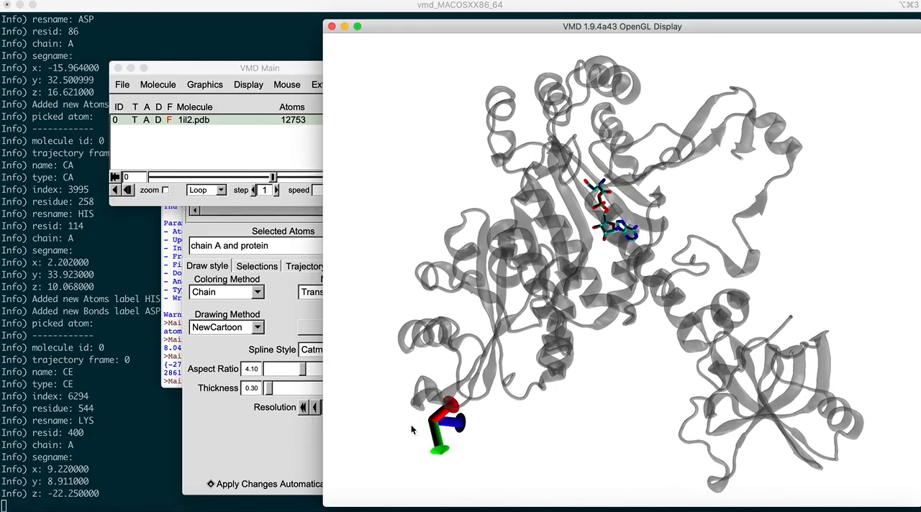
{"action": "left_click_drag", "start_coordinate": [491, 407], "coordinate": [483, 401]}
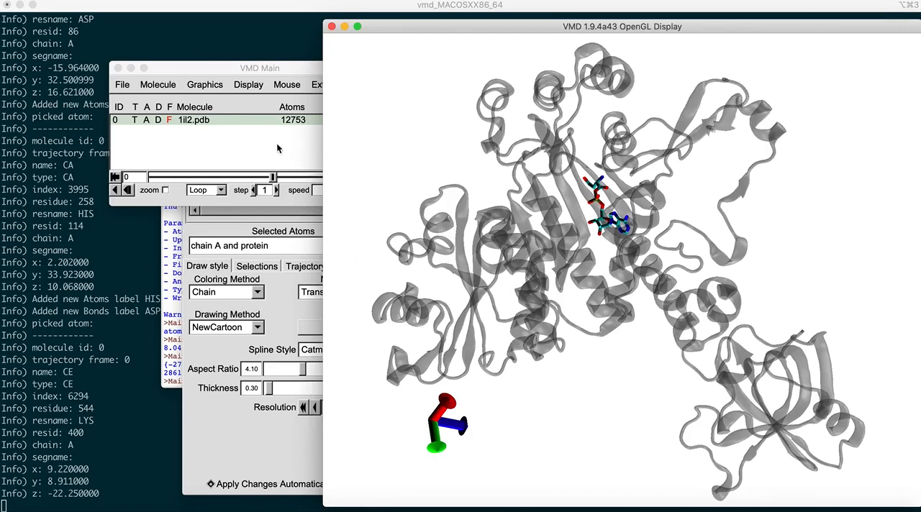
Step: Open the display settings, place their window clear of the main window's menus, and set the screen height to 2.0
{"action": "left_click", "coordinate": [245, 85]}
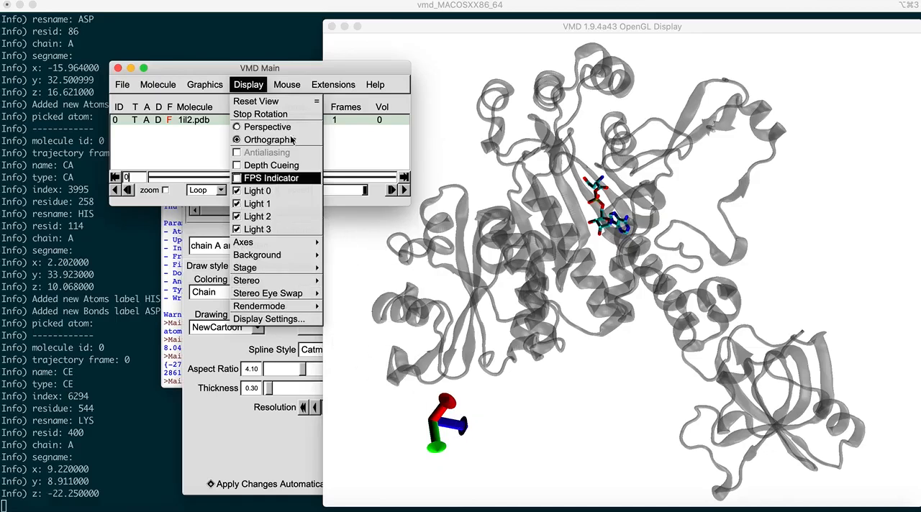
{"action": "left_click", "coordinate": [264, 326]}
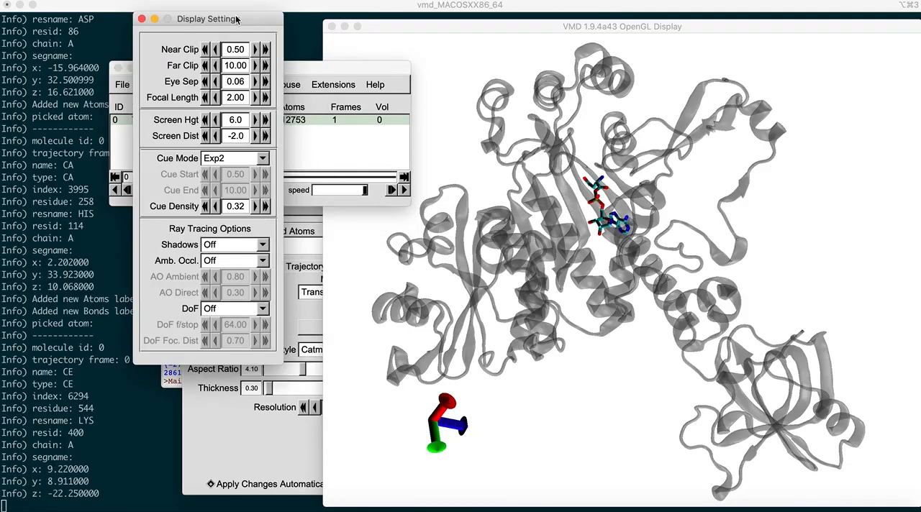
{"action": "left_click_drag", "start_coordinate": [239, 22], "coordinate": [285, 115]}
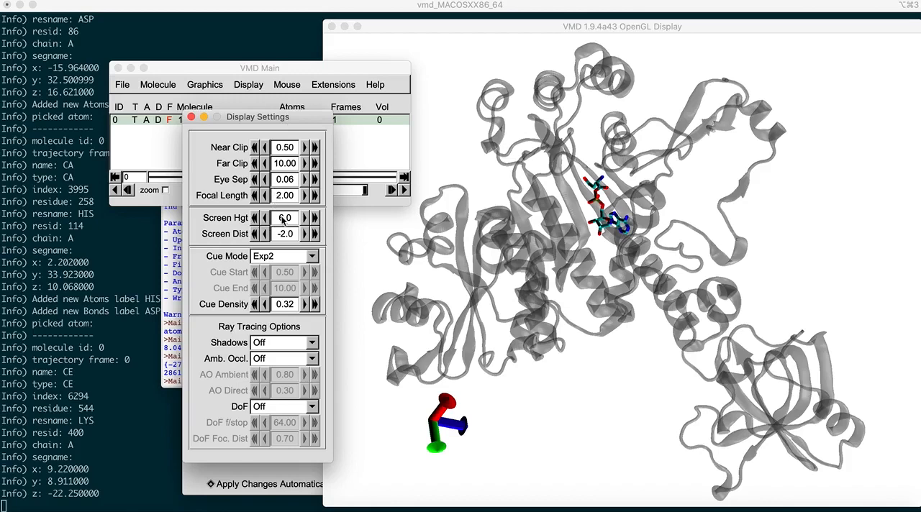
{"action": "left_click", "coordinate": [255, 223]}
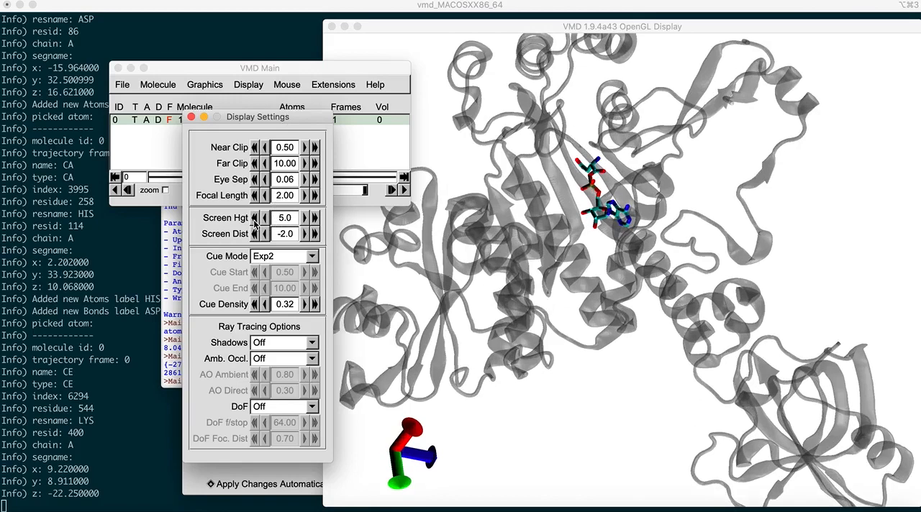
{"action": "left_click", "coordinate": [254, 223]}
{"action": "left_click", "coordinate": [254, 223]}
{"action": "left_click", "coordinate": [254, 223]}
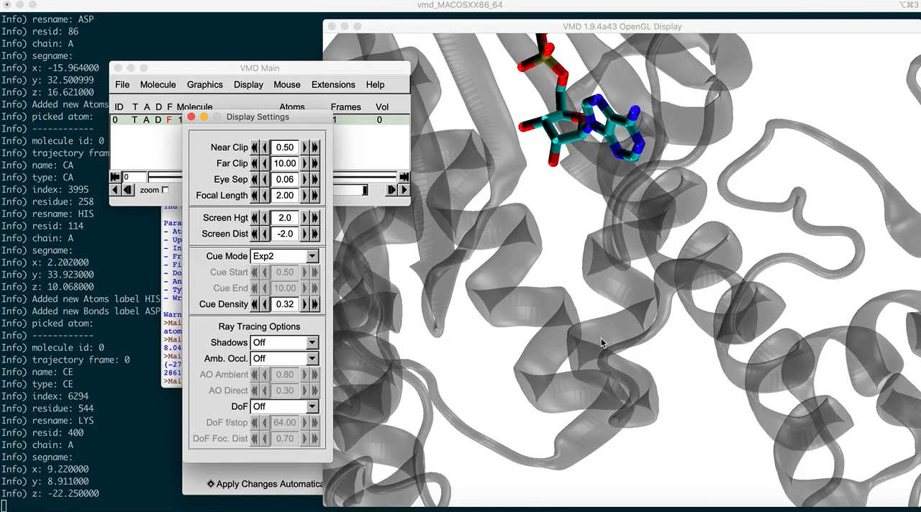
Step: Move the OpenGL display window fully on screen, and scale and translate the structure until all of chain A is centred
{"action": "left_click", "coordinate": [638, 362]}
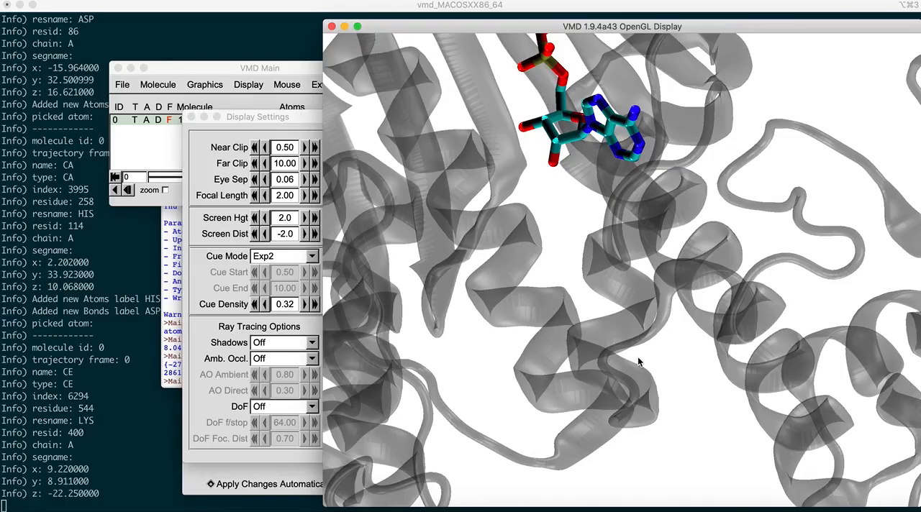
{"action": "scroll", "coordinate": [637, 358], "scroll_direction": "down", "scroll_amount": 2}
{"action": "scroll", "coordinate": [661, 286], "scroll_direction": "down", "scroll_amount": 3}
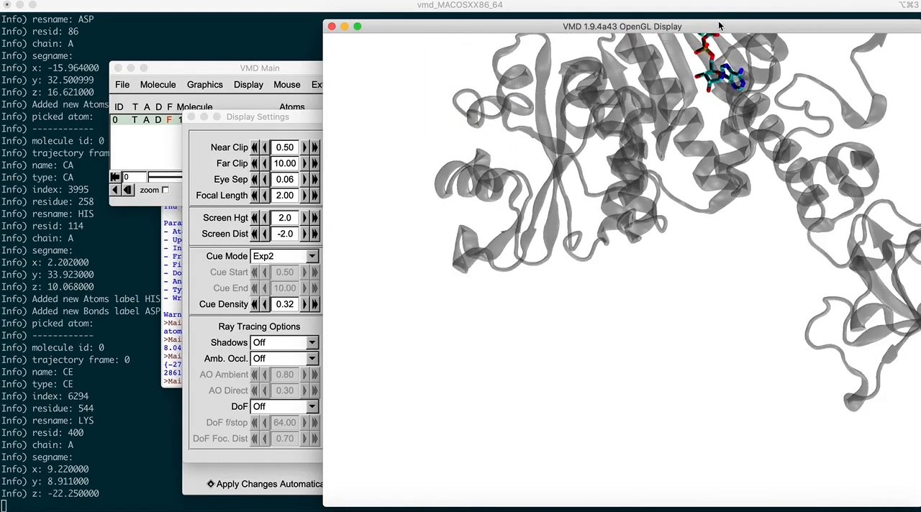
{"action": "left_click_drag", "start_coordinate": [722, 27], "coordinate": [661, 25]}
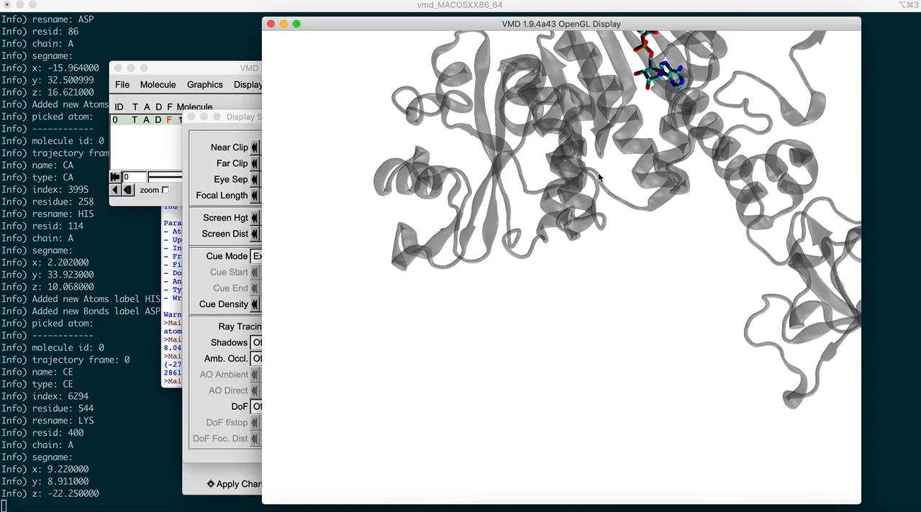
{"action": "key", "text": "t"}
{"action": "left_click_drag", "start_coordinate": [663, 62], "coordinate": [595, 186]}
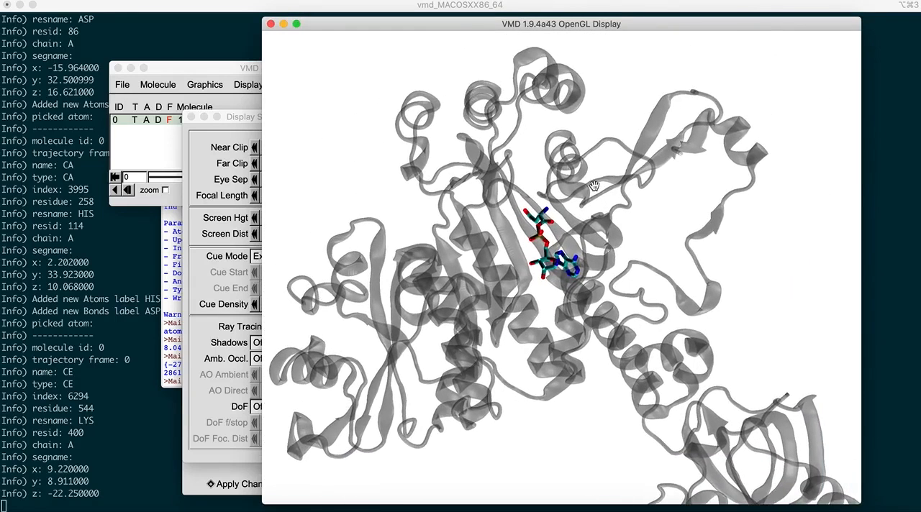
{"action": "scroll", "coordinate": [594, 186], "scroll_direction": "down", "scroll_amount": 5}
{"action": "scroll", "coordinate": [587, 267], "scroll_direction": "down", "scroll_amount": 2}
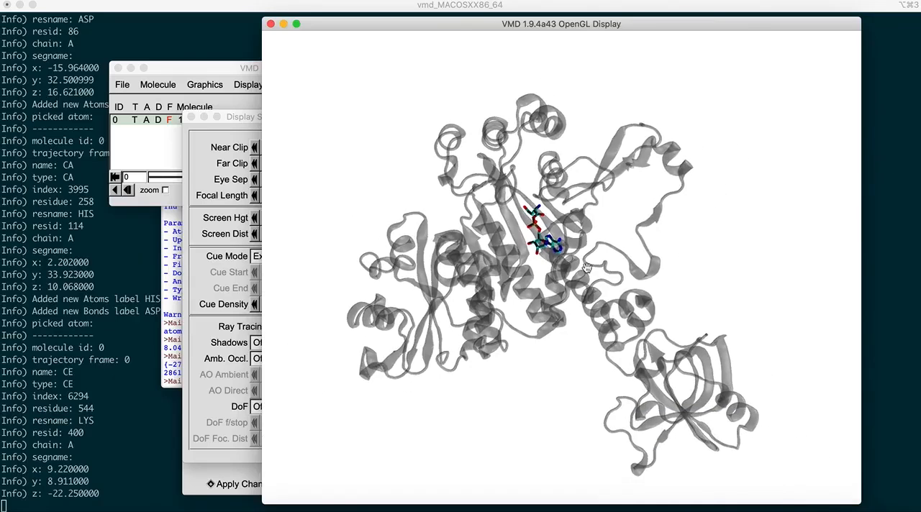
{"action": "scroll", "coordinate": [587, 268], "scroll_direction": "up", "scroll_amount": 3}
{"action": "scroll", "coordinate": [587, 268], "scroll_direction": "down", "scroll_amount": 4}
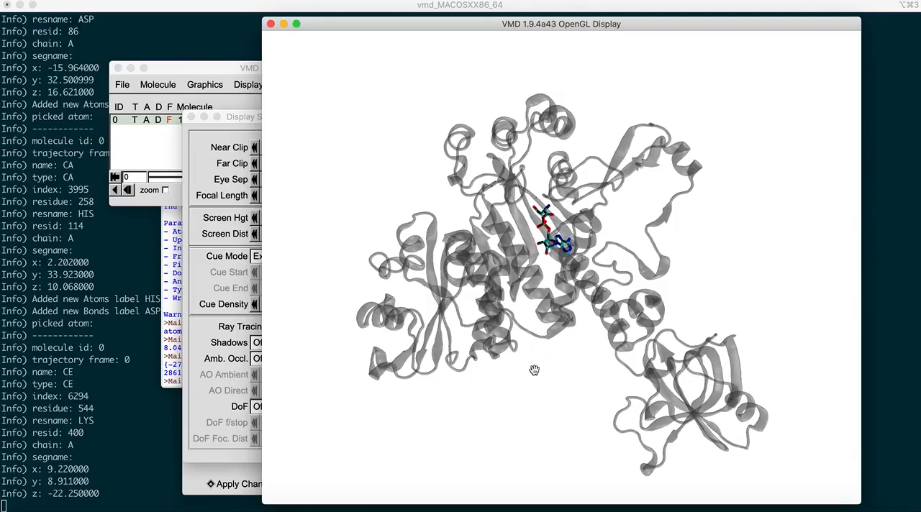
Step: Render the scene with Snapshot (VMD OpenGL window) to vmdscene.tga, and reposition the opened image to inspect it
{"action": "left_click", "coordinate": [175, 69]}
{"action": "left_click_drag", "start_coordinate": [221, 70], "coordinate": [176, 46]}
{"action": "left_click", "coordinate": [77, 61]}
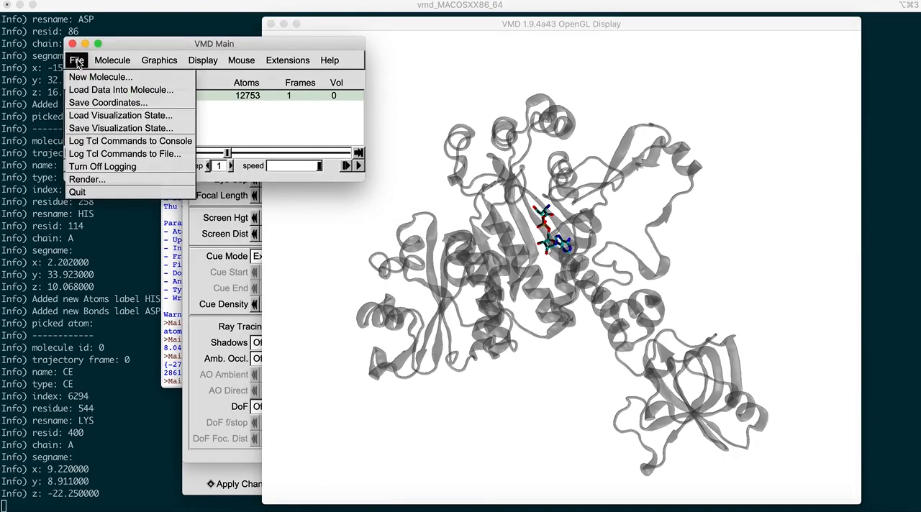
{"action": "left_click", "coordinate": [90, 180]}
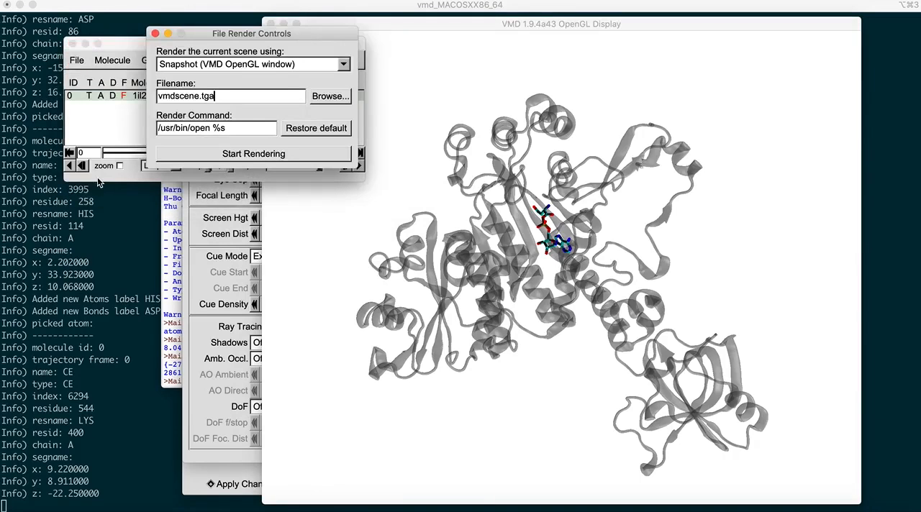
{"action": "left_click_drag", "start_coordinate": [303, 33], "coordinate": [279, 166]}
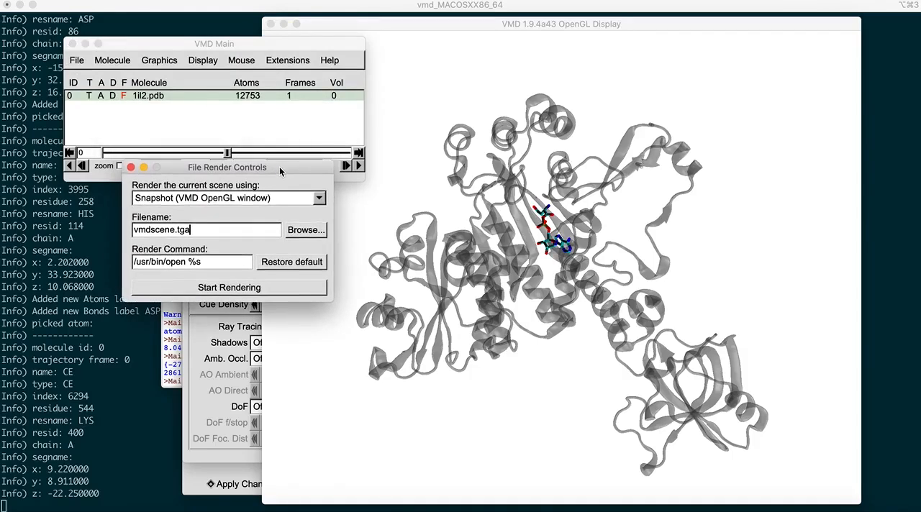
{"action": "left_click", "coordinate": [225, 198]}
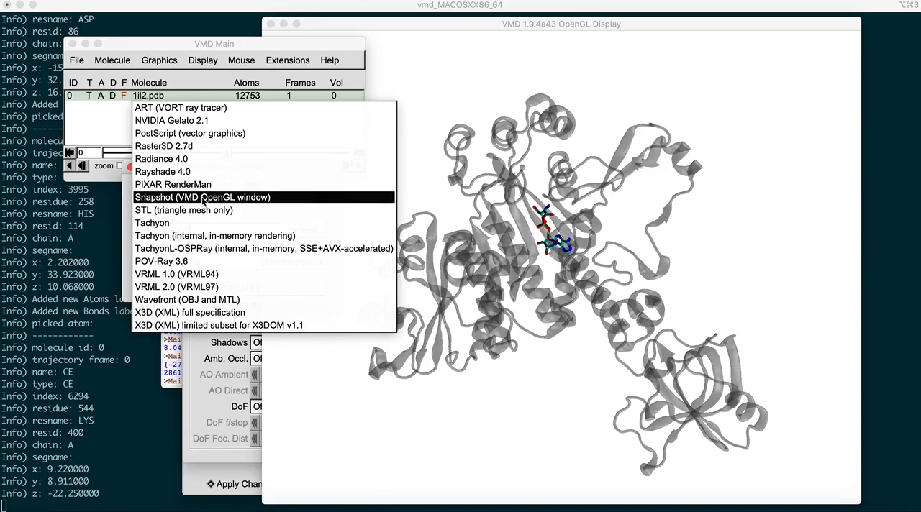
{"action": "left_click", "coordinate": [204, 200]}
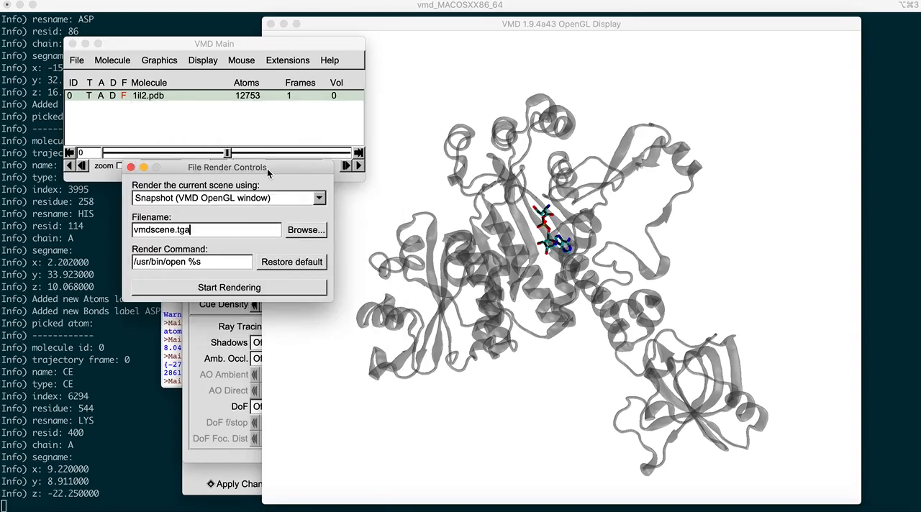
{"action": "left_click_drag", "start_coordinate": [268, 172], "coordinate": [260, 208]}
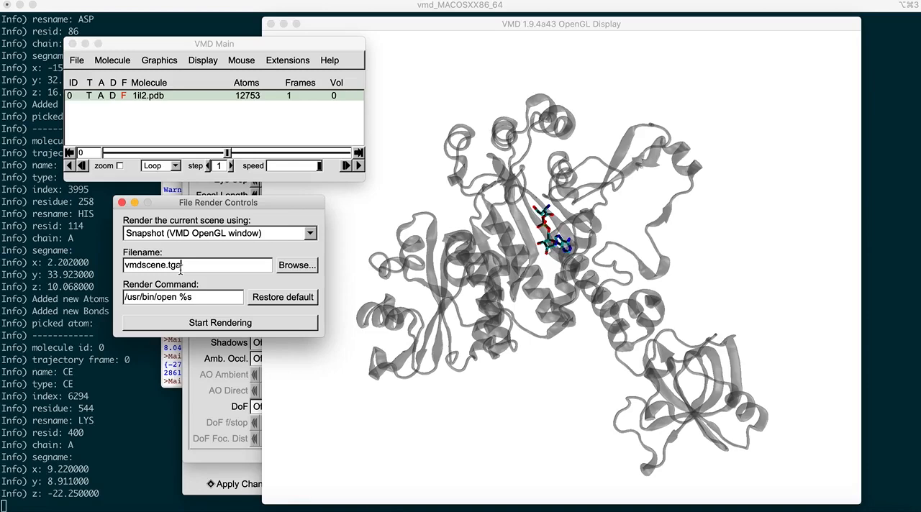
{"action": "left_click", "coordinate": [221, 326]}
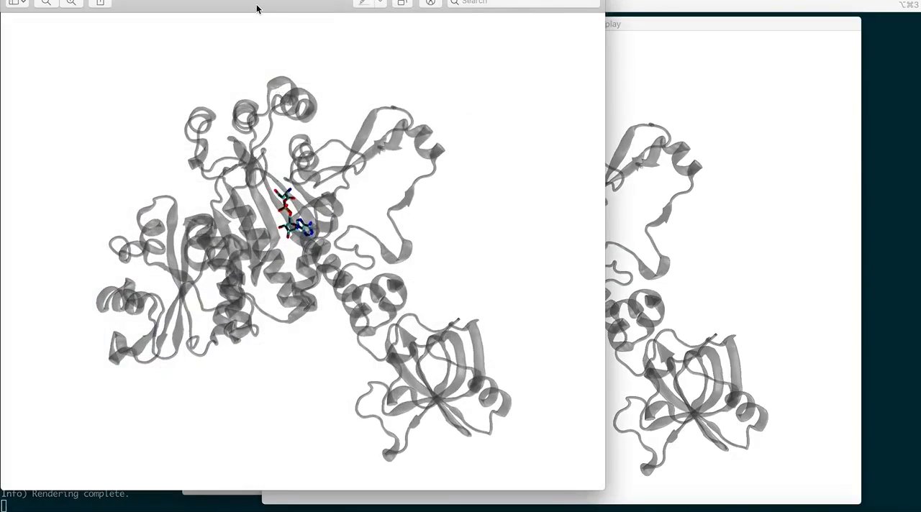
{"action": "left_click_drag", "start_coordinate": [257, 6], "coordinate": [318, 53]}
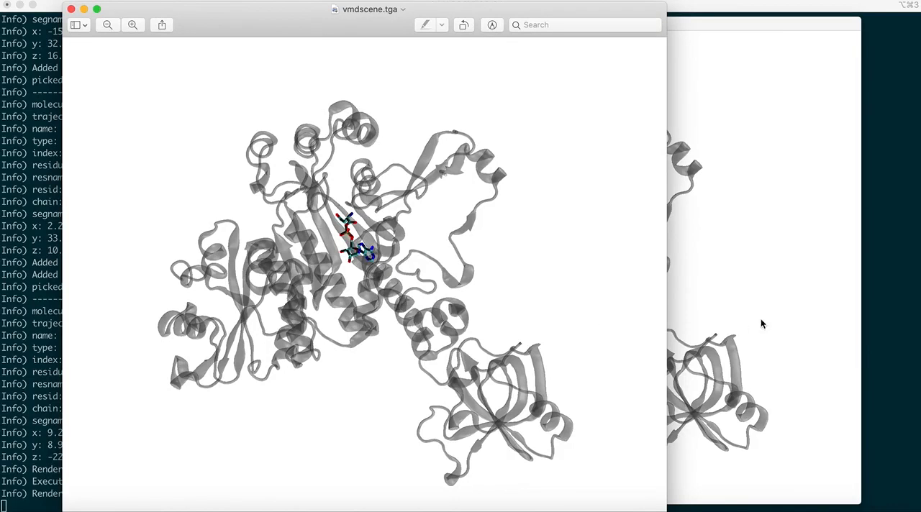
Step: Return to the OpenGL display, rotate the protein to another side, and examine the ligand in its binding site up close
{"action": "left_click", "coordinate": [725, 318]}
{"action": "left_click_drag", "start_coordinate": [724, 318], "coordinate": [665, 351]}
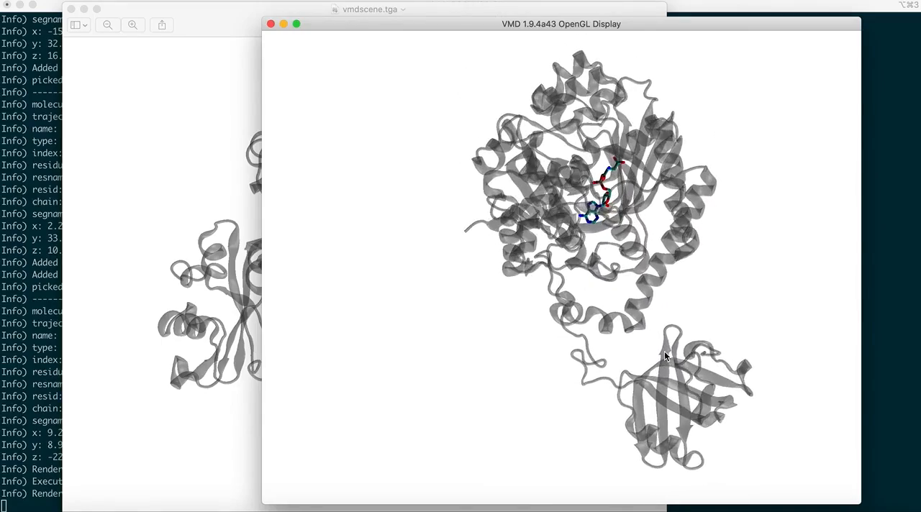
{"action": "scroll", "coordinate": [664, 350], "scroll_direction": "up", "scroll_amount": 5}
{"action": "scroll", "coordinate": [665, 355], "scroll_direction": "up", "scroll_amount": 5}
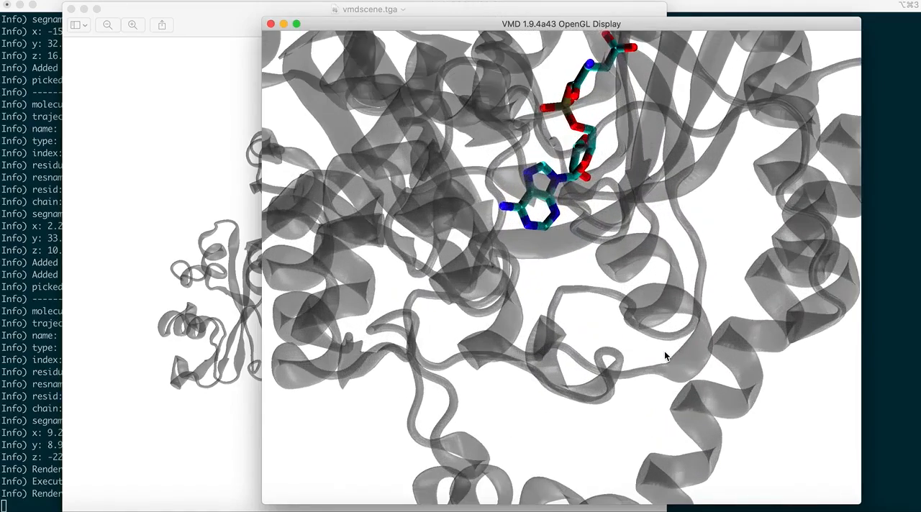
{"action": "scroll", "coordinate": [665, 355], "scroll_direction": "down", "scroll_amount": 2}
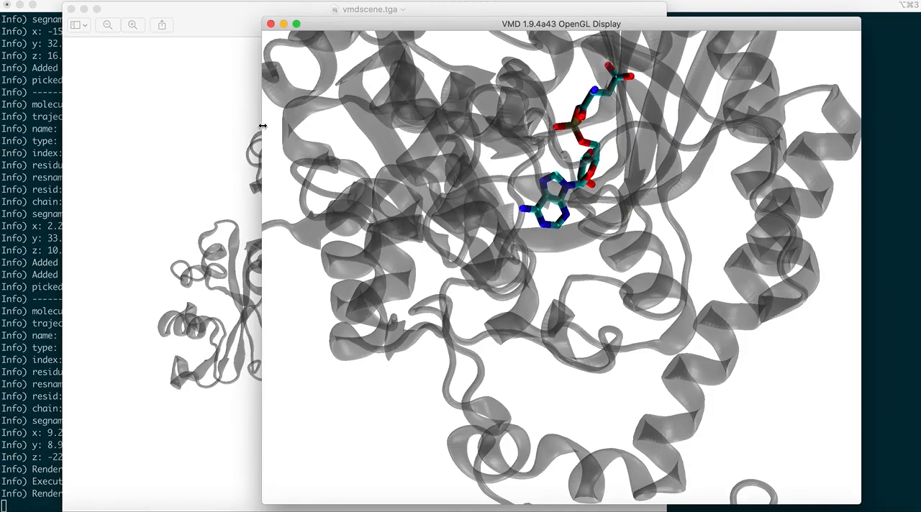
Step: Render the ligand close-up with Snapshot (VMD OpenGL window) to vmdscene.tga, check the opened image, and quit the image viewer
{"action": "left_click", "coordinate": [70, 9]}
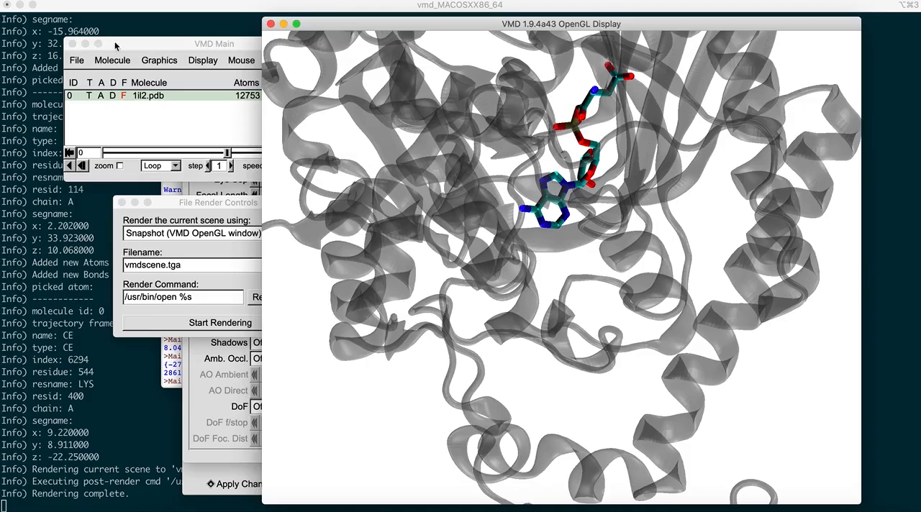
{"action": "left_click", "coordinate": [189, 323]}
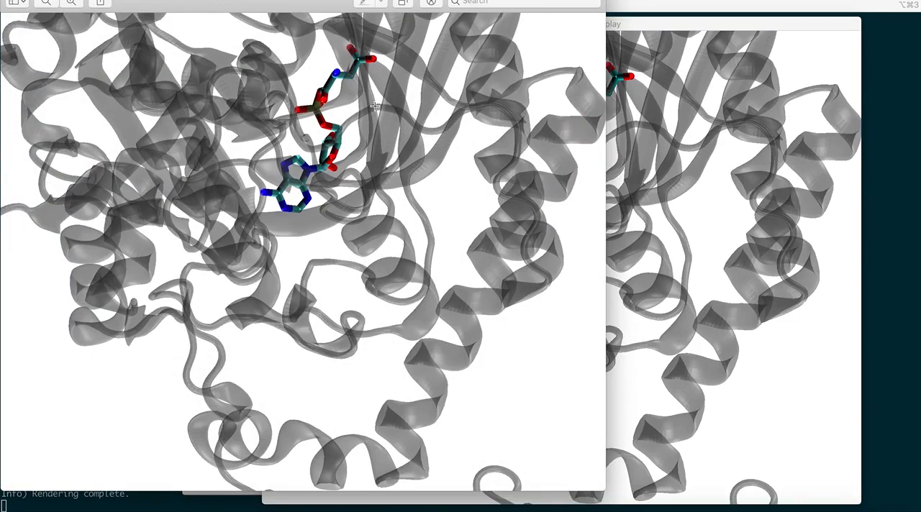
{"action": "key", "text": "super+q"}
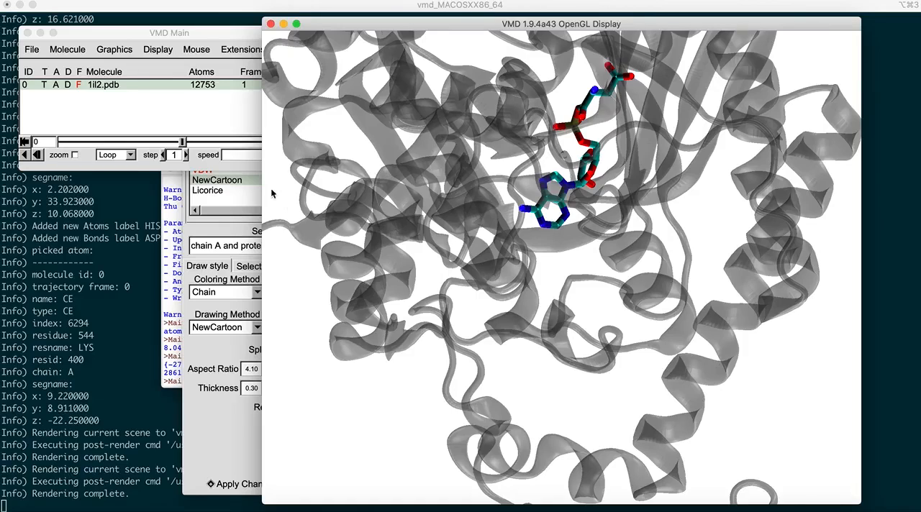
Step: Quit VMD, confirming the exit, and dismiss the remaining OpenGL display window to get back to the terminal
{"action": "left_click", "coordinate": [28, 33]}
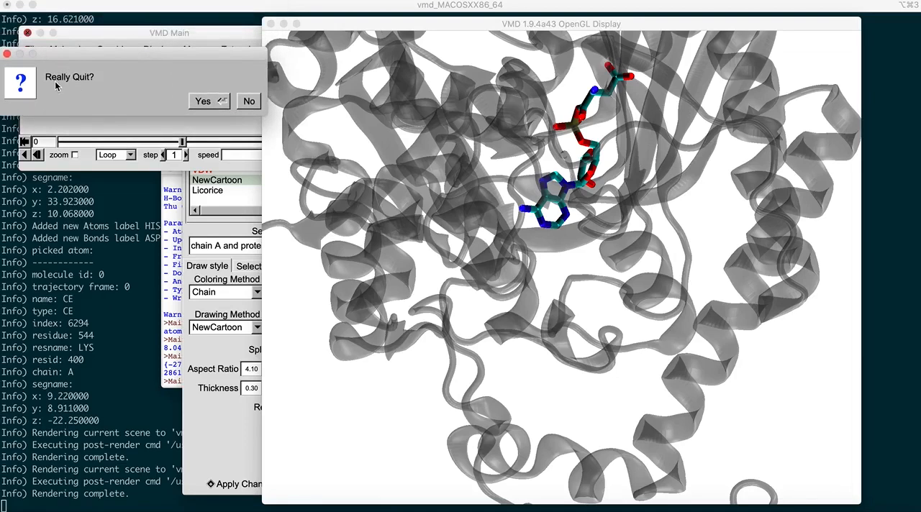
{"action": "left_click", "coordinate": [209, 101]}
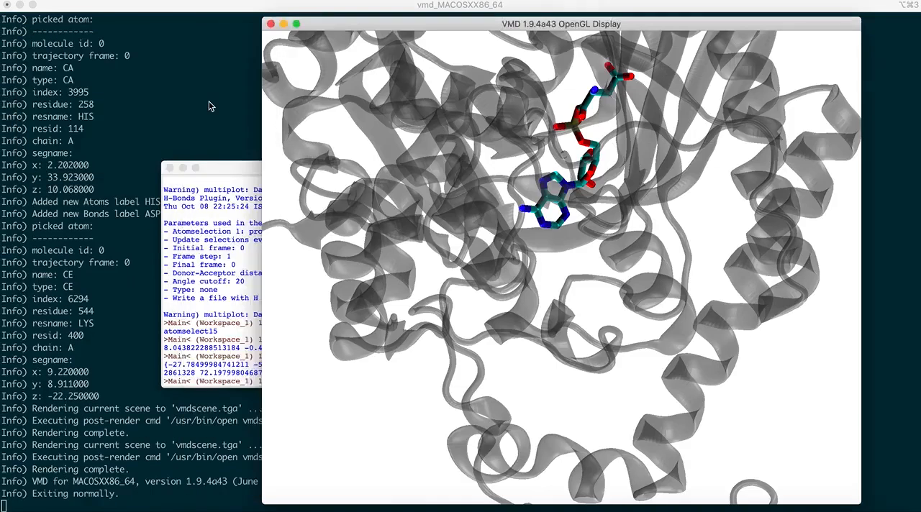
{"action": "left_click", "coordinate": [271, 24]}
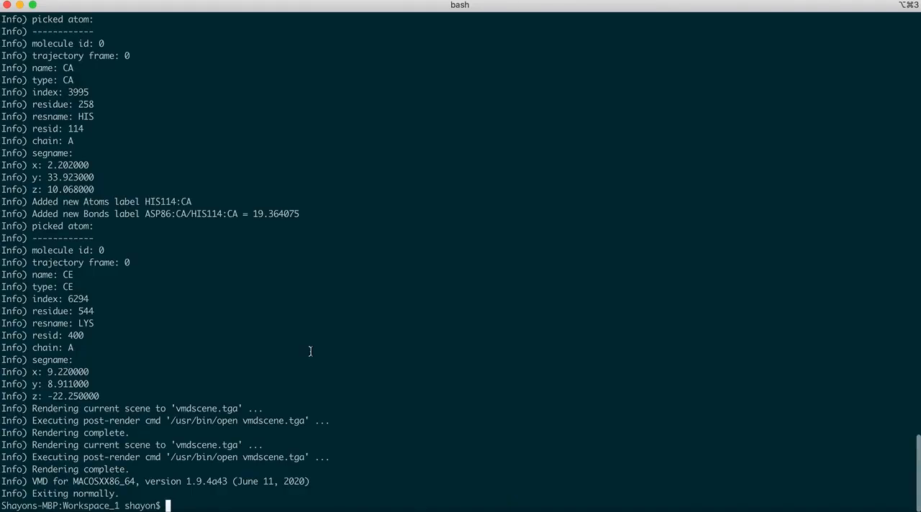
Step: List the files in the Workspace_1 directory with ls in the terminal
{"action": "type", "text": "gvim"}
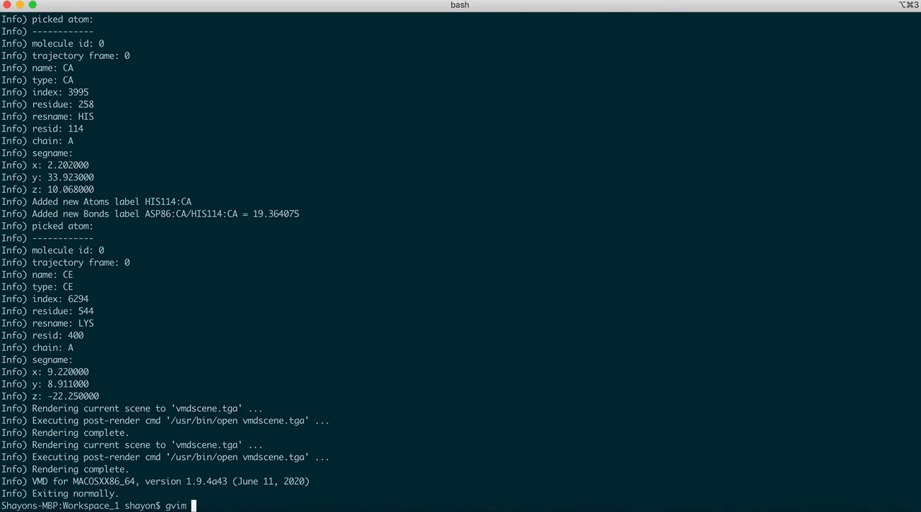
{"action": "key", "text": "BackSpace"}
{"action": "key", "text": "BackSpace"}
{"action": "key", "text": "BackSpace"}
{"action": "key", "text": "BackSpace"}
{"action": "key", "text": "BackSpace"}
{"action": "type", "text": "ls"}
{"action": "key", "text": "Return"}
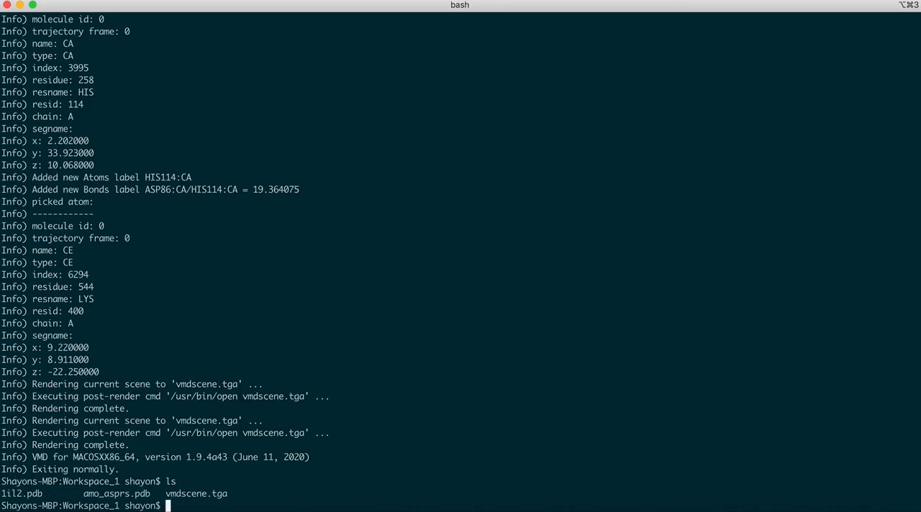
Step: Open amo_asprs.pdb in gvim from the terminal, and move its window aside to uncover the terminal
{"action": "type", "text": "gvim amo"}
{"action": "key", "text": "Tab"}
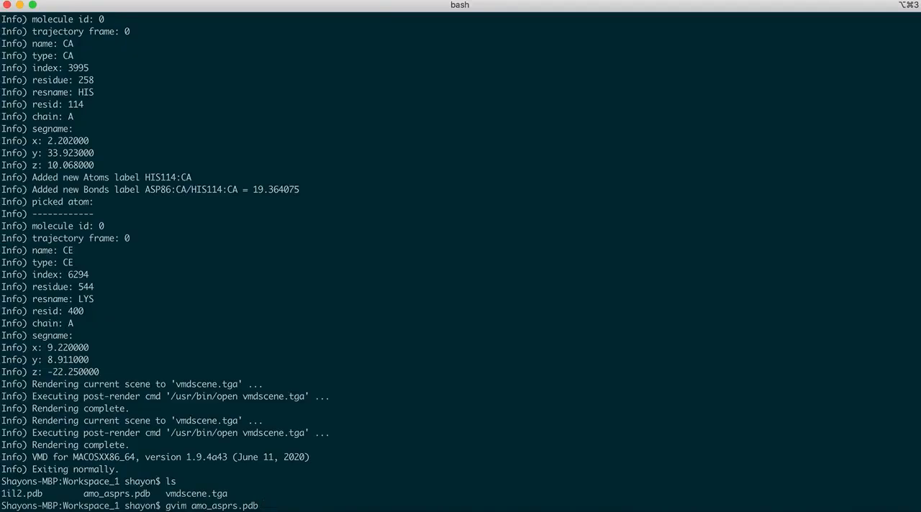
{"action": "key", "text": "Return"}
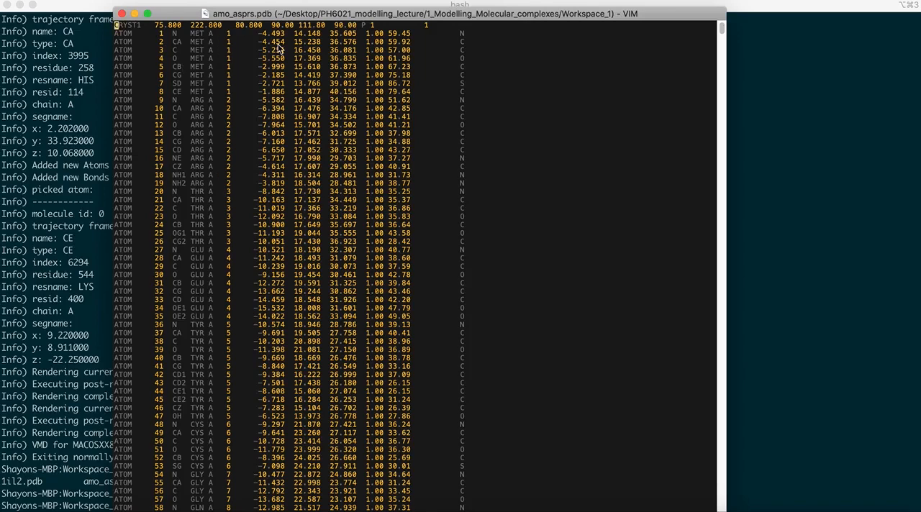
{"action": "left_click_drag", "start_coordinate": [260, 15], "coordinate": [452, 7]}
Step: Return to the terminal, open 1il2.pdb in gvim, and go to the CRYST1 record where its atom coordinates begin
{"action": "left_click", "coordinate": [161, 291]}
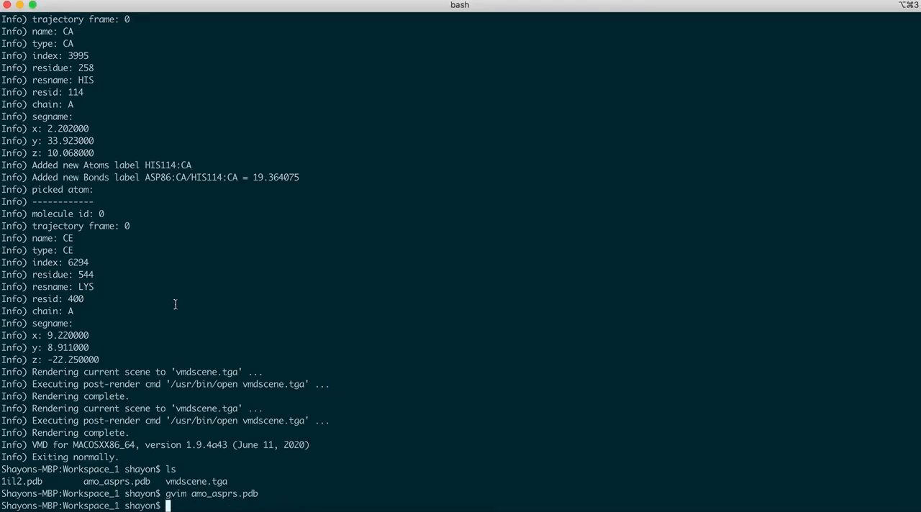
{"action": "type", "text": "gvim 1il2.pdb"}
{"action": "key", "text": "Return"}
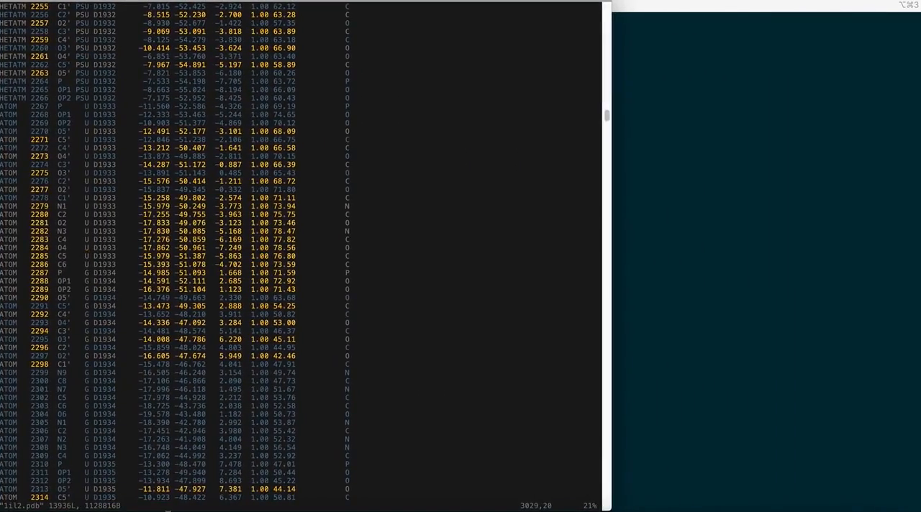
{"action": "scroll", "coordinate": [201, 235], "scroll_direction": "up", "scroll_amount": 15}
{"action": "scroll", "coordinate": [201, 235], "scroll_direction": "up", "scroll_amount": 20}
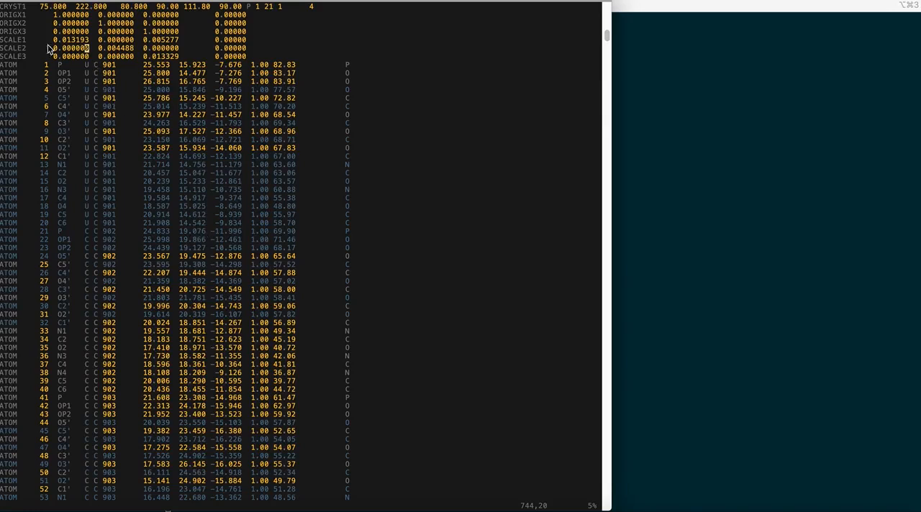
Step: Bring amo_asprs.pdb to the front beside 1il2.pdb, and examine its chain A atom records through the AMO entries and END
{"action": "left_click", "coordinate": [725, 163]}
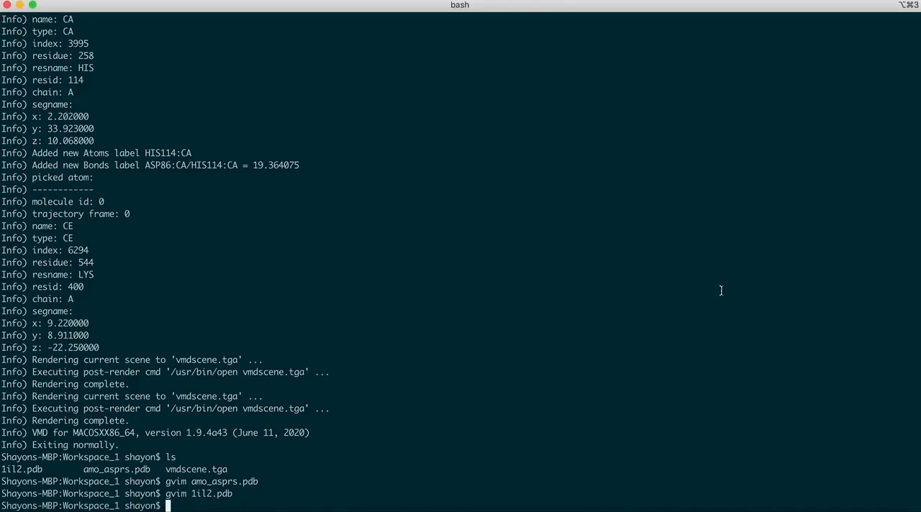
{"action": "mouse_move", "coordinate": [606, 446]}
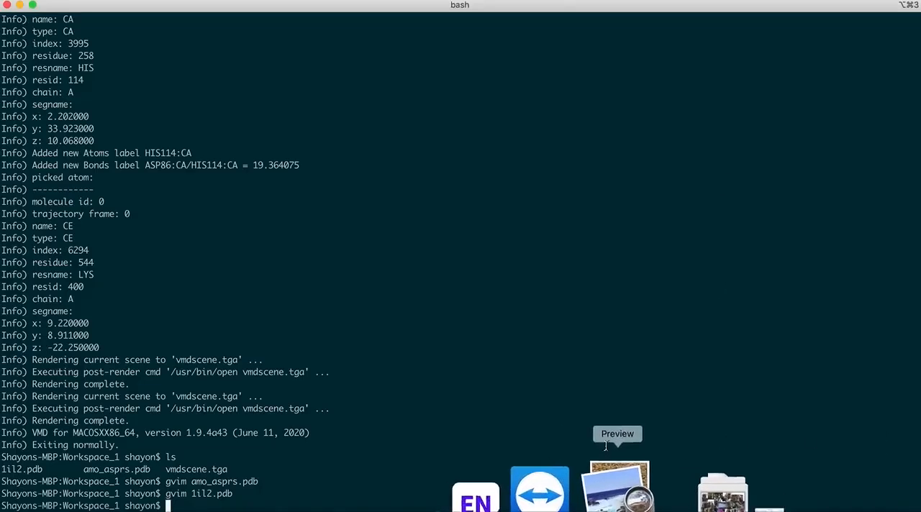
{"action": "left_click", "coordinate": [485, 487]}
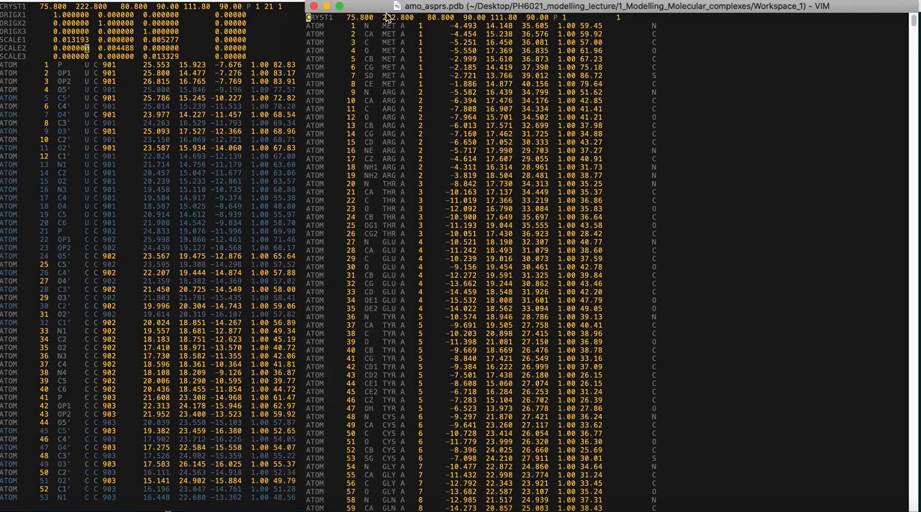
{"action": "scroll", "coordinate": [423, 242], "scroll_direction": "down", "scroll_amount": 1}
{"action": "scroll", "coordinate": [423, 242], "scroll_direction": "down", "scroll_amount": 20}
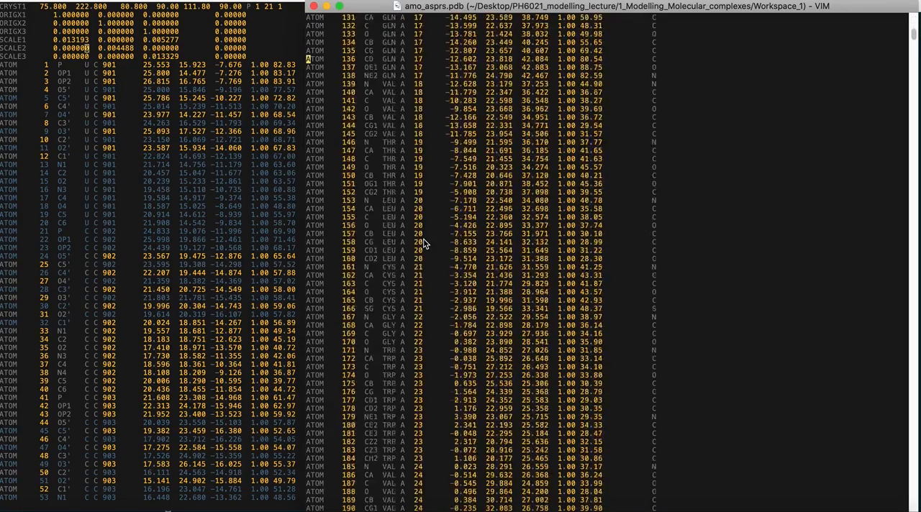
{"action": "scroll", "coordinate": [423, 238], "scroll_direction": "down", "scroll_amount": 20}
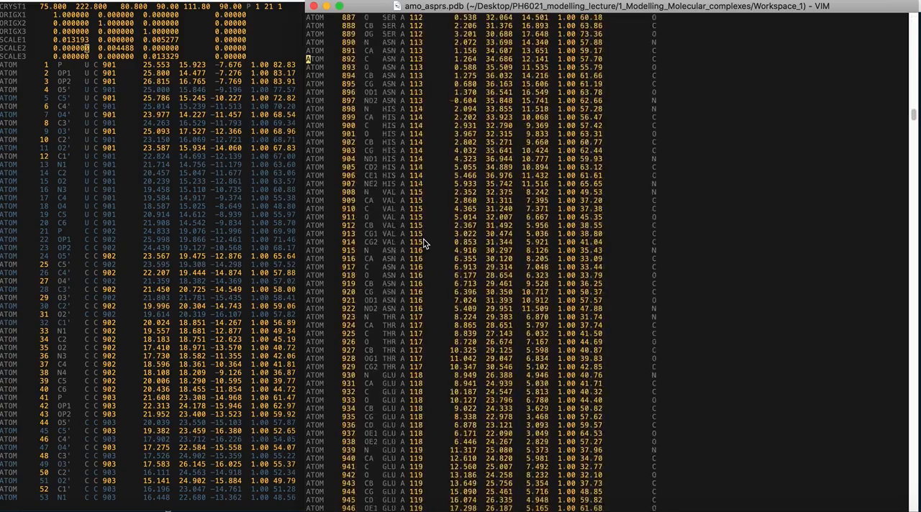
{"action": "scroll", "coordinate": [608, 259], "scroll_direction": "down", "scroll_amount": 20}
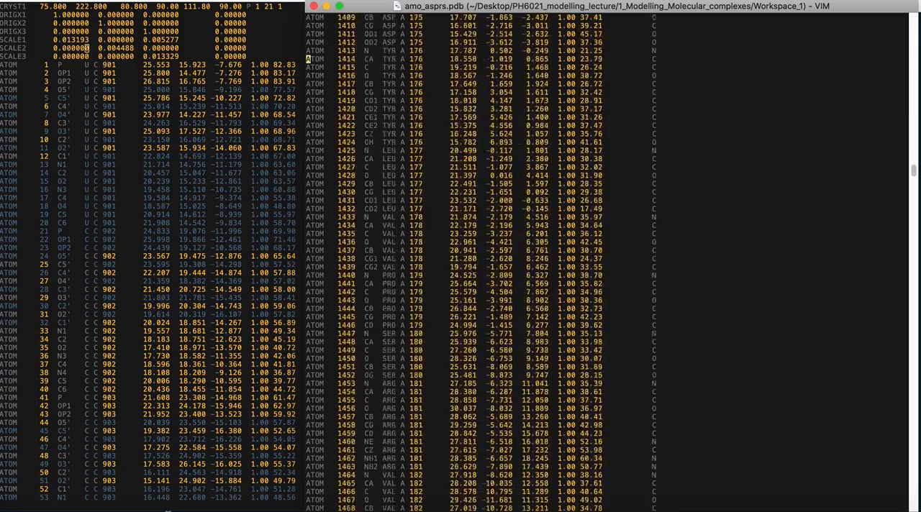
{"action": "scroll", "coordinate": [608, 259], "scroll_direction": "down", "scroll_amount": 20}
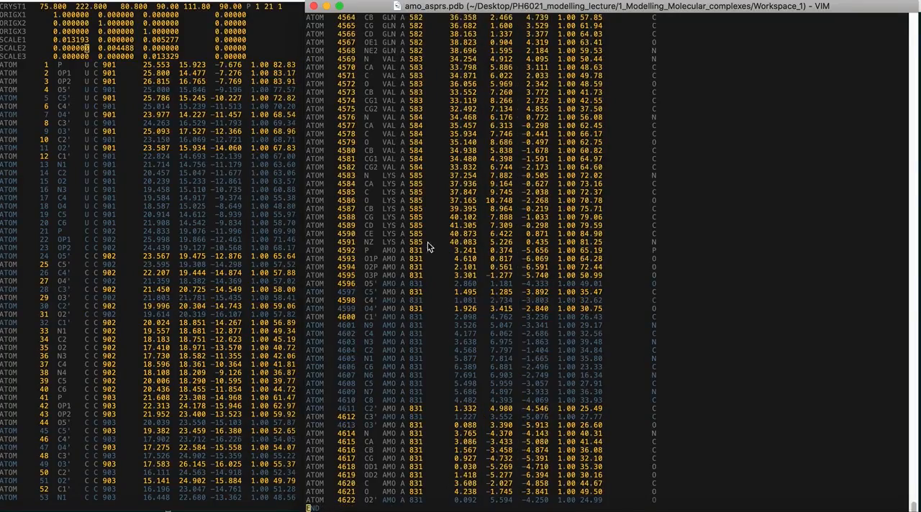
{"action": "scroll", "coordinate": [450, 419], "scroll_direction": "up", "scroll_amount": 3}
{"action": "scroll", "coordinate": [450, 418], "scroll_direction": "down", "scroll_amount": 4}
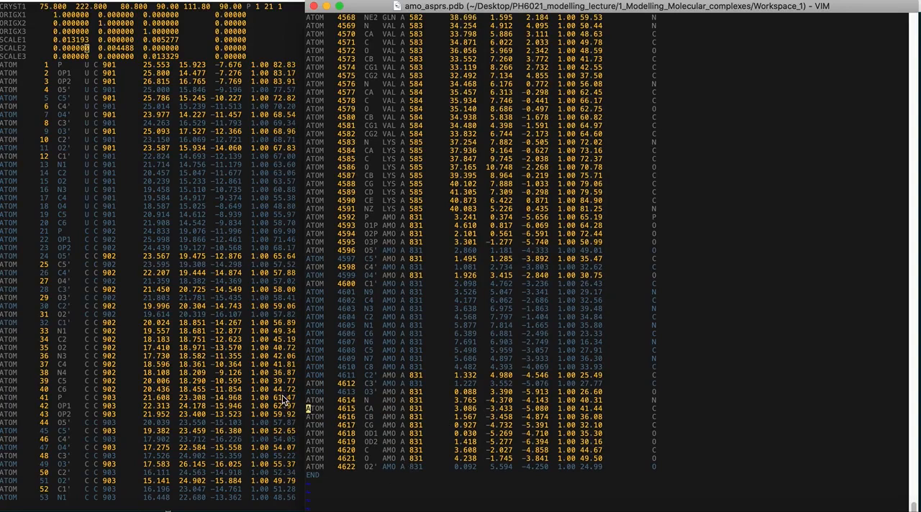
Step: Bring the 1il2.pdb window to the front and narrow it to uncover more of amo_asprs.pdb beside it
{"action": "left_click", "coordinate": [250, 378]}
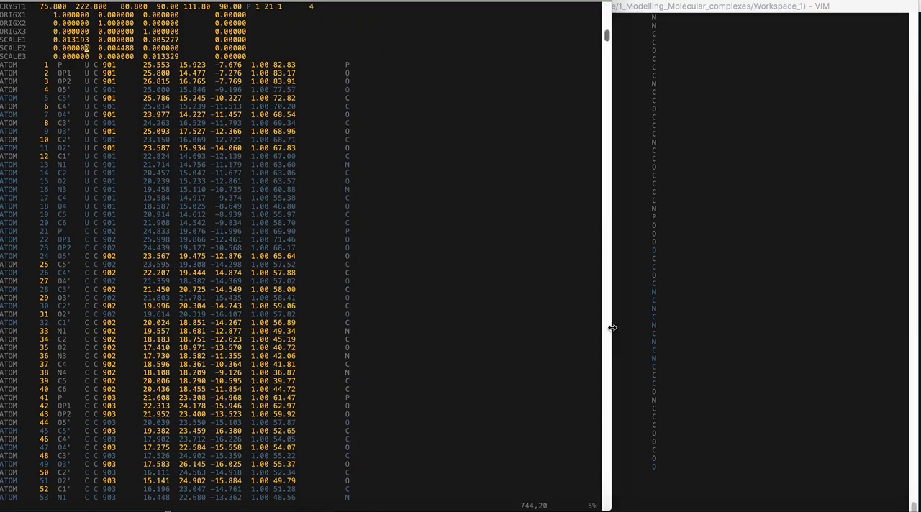
{"action": "left_click_drag", "start_coordinate": [609, 332], "coordinate": [454, 332]}
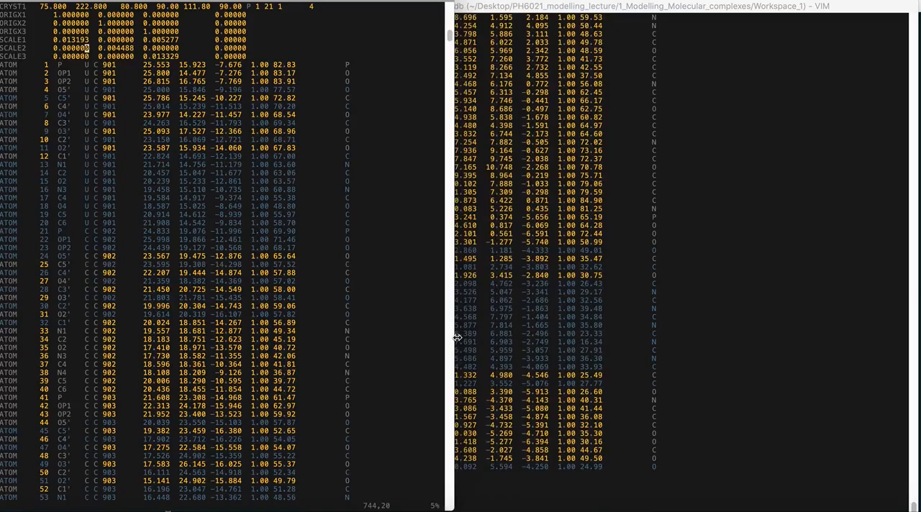